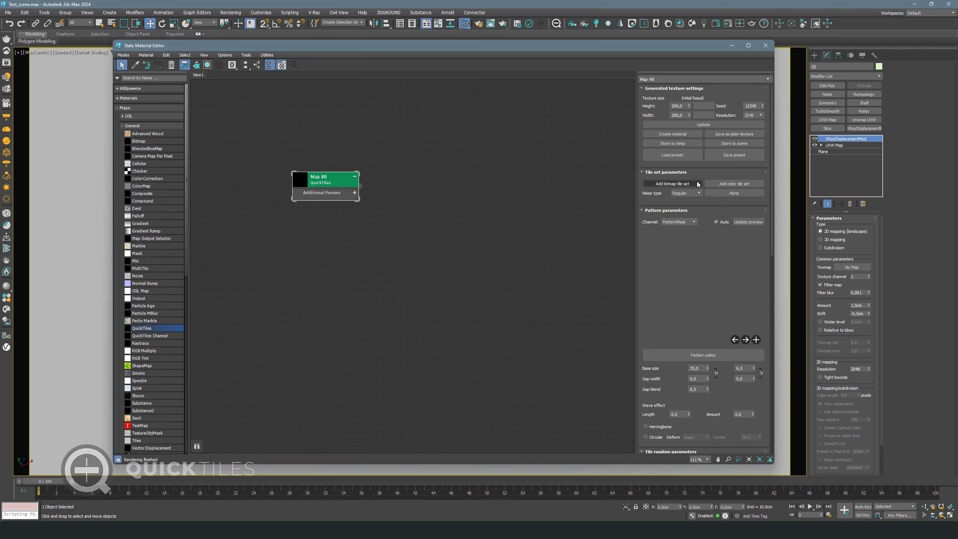
Add a bitmap tile set to the map, search the library for "paving simple" and load Paving simple 7468 8K.
click(697, 184)
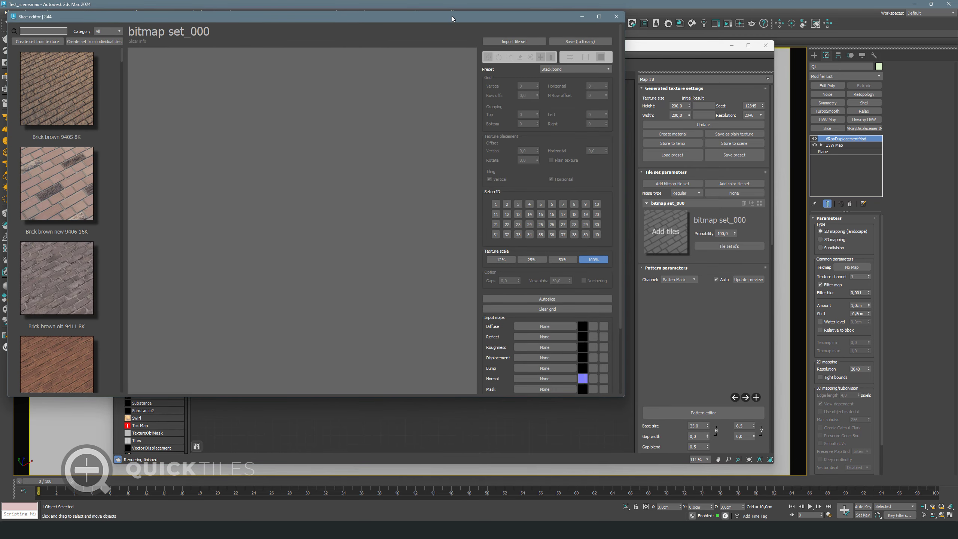
drag(452, 16, 535, 40)
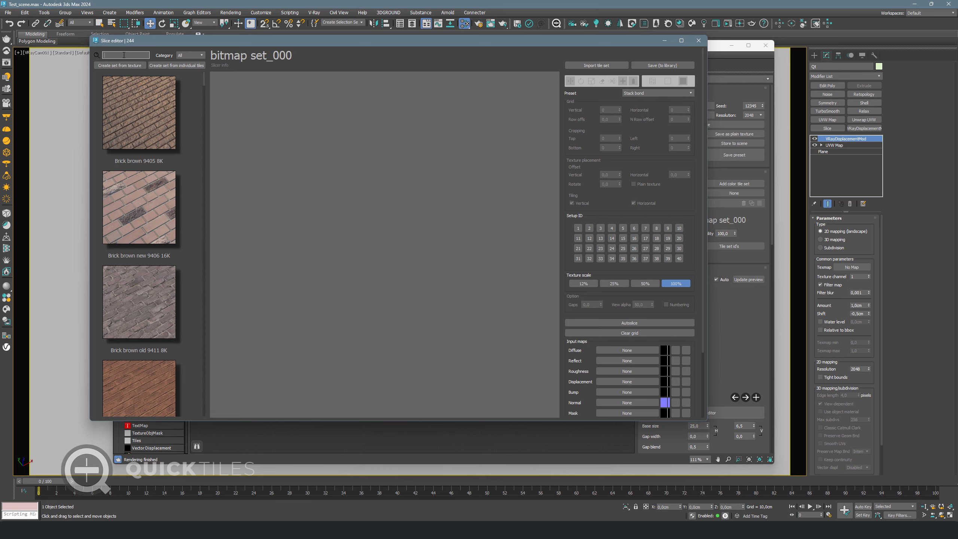
text(paving)
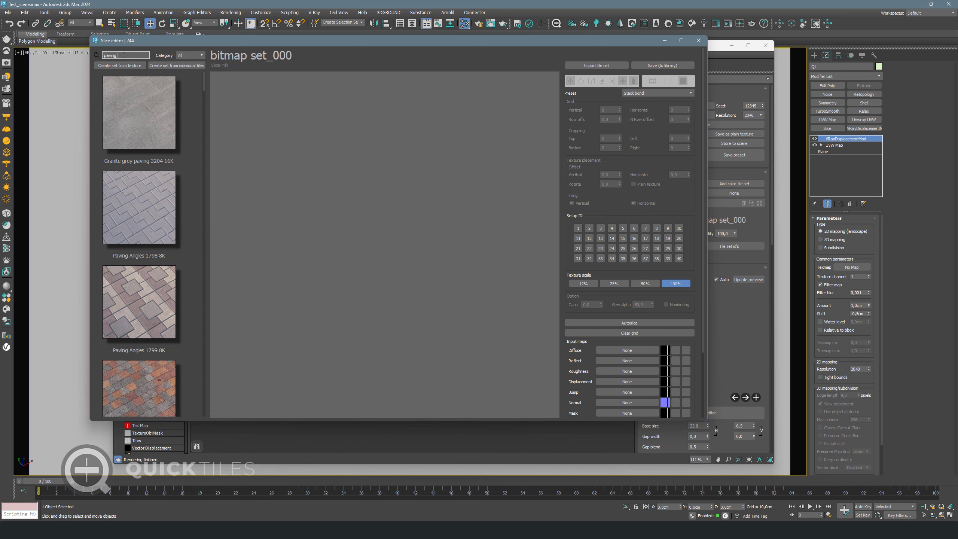
text( simple)
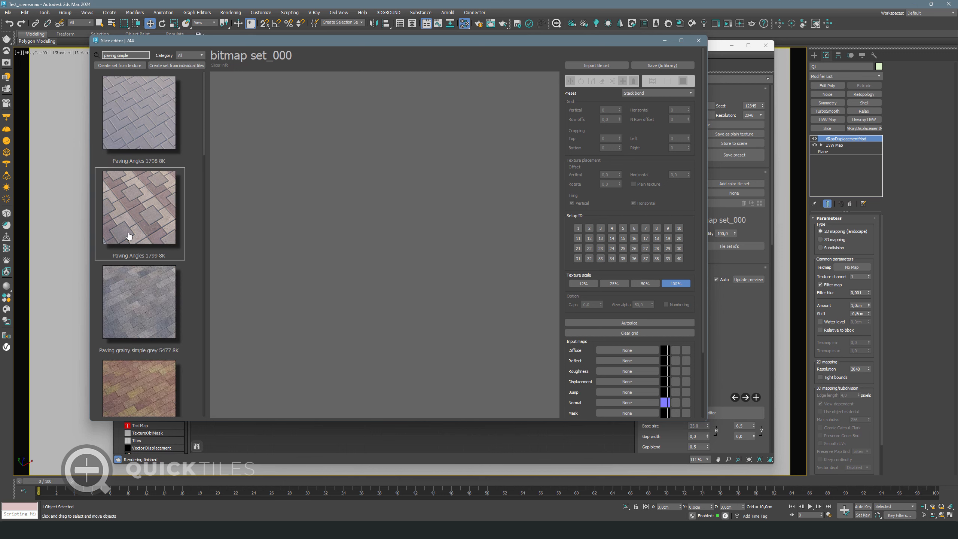
scroll(140, 212, down, 7)
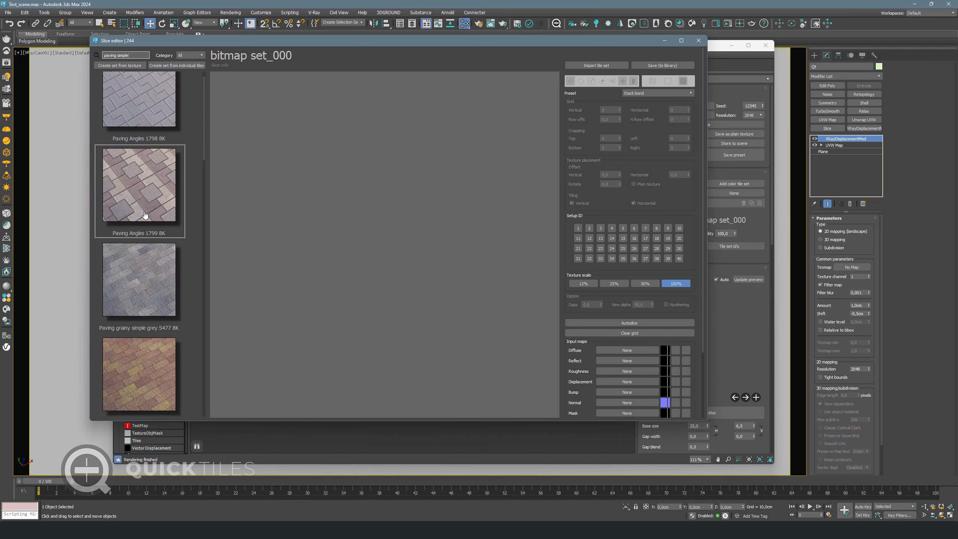
scroll(144, 210, down, 8)
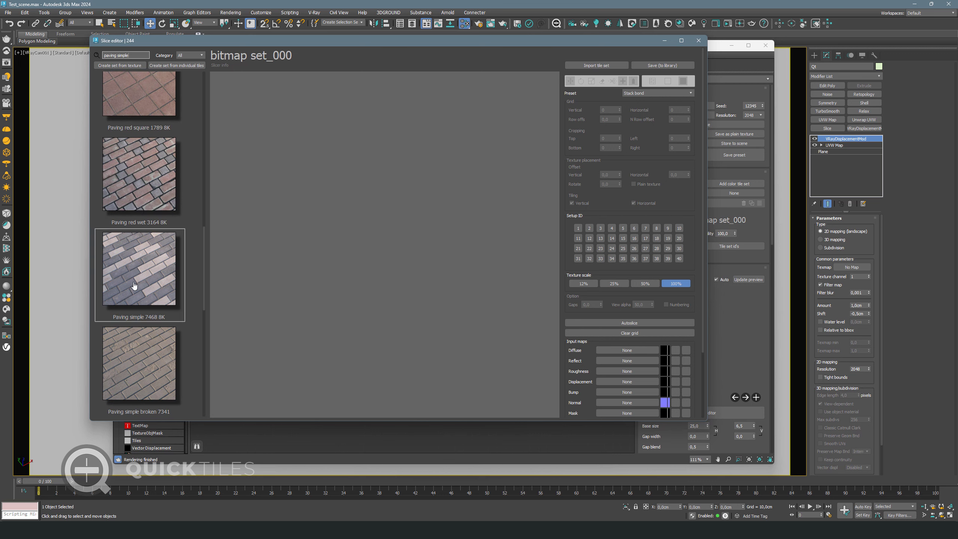
double_click(153, 293)
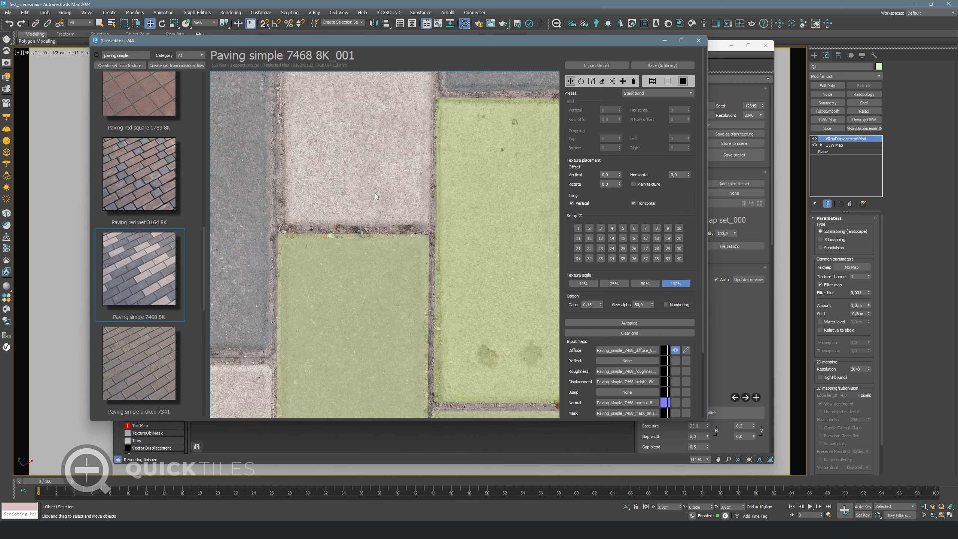
Maximize the slice editor and examine the setup IDs of the texture's dark and light tiles.
scroll(278, 192, down, 5)
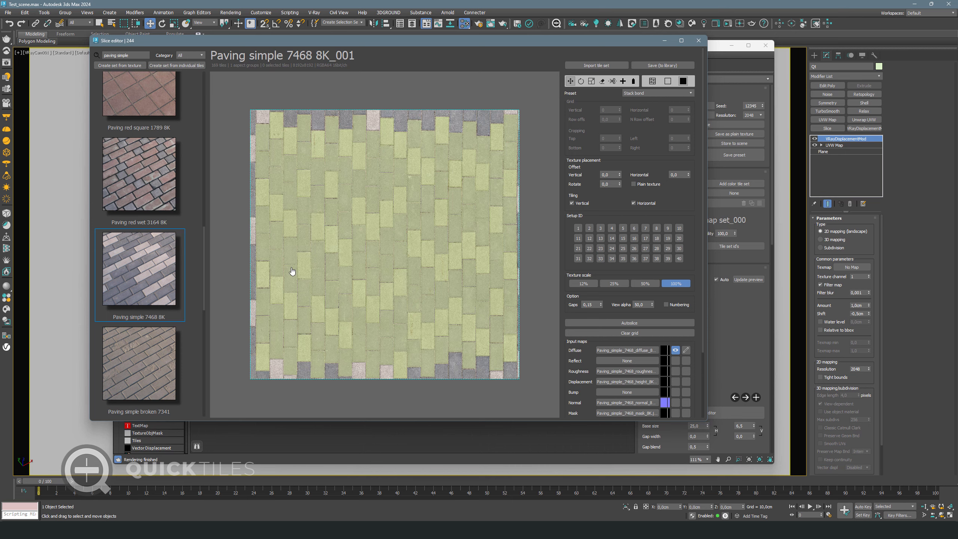
double_click(635, 39)
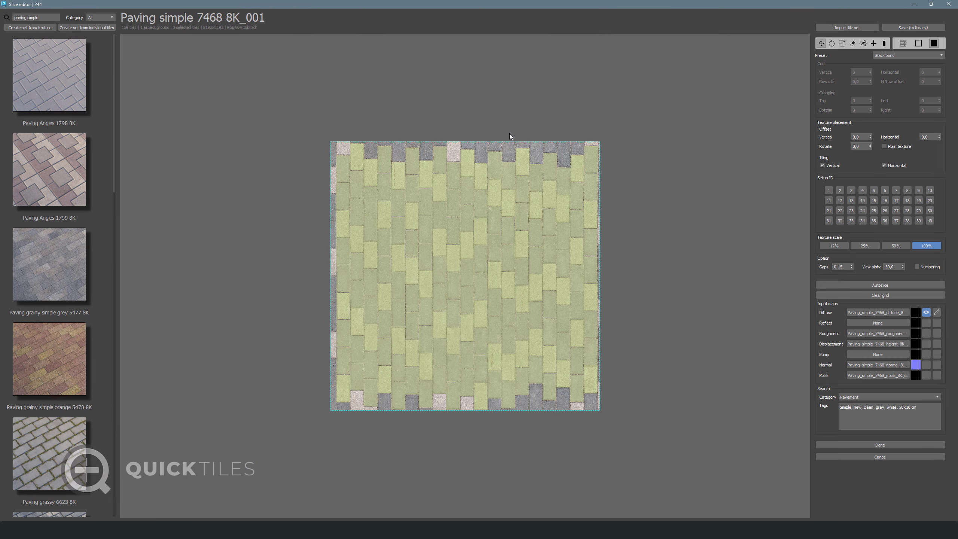
scroll(520, 232, up, 2)
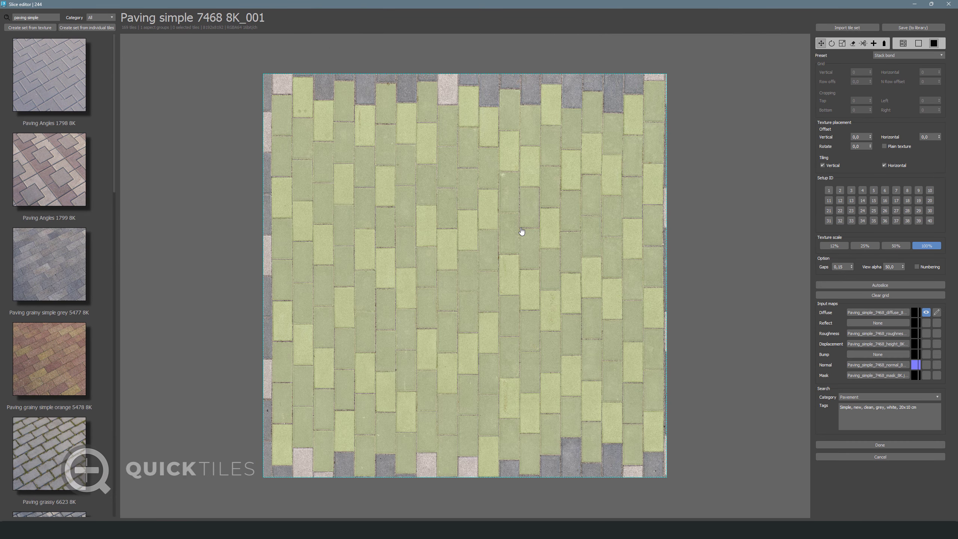
click(504, 107)
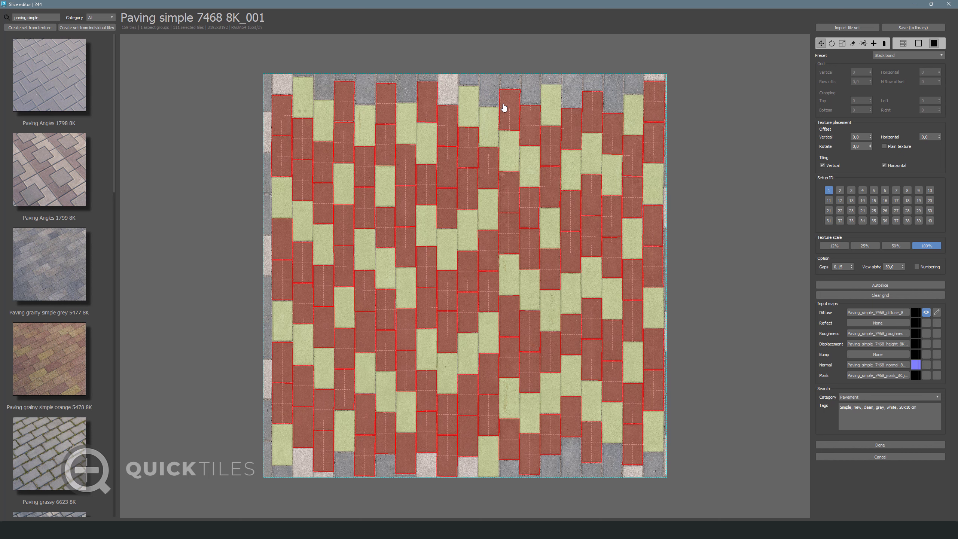
click(631, 113)
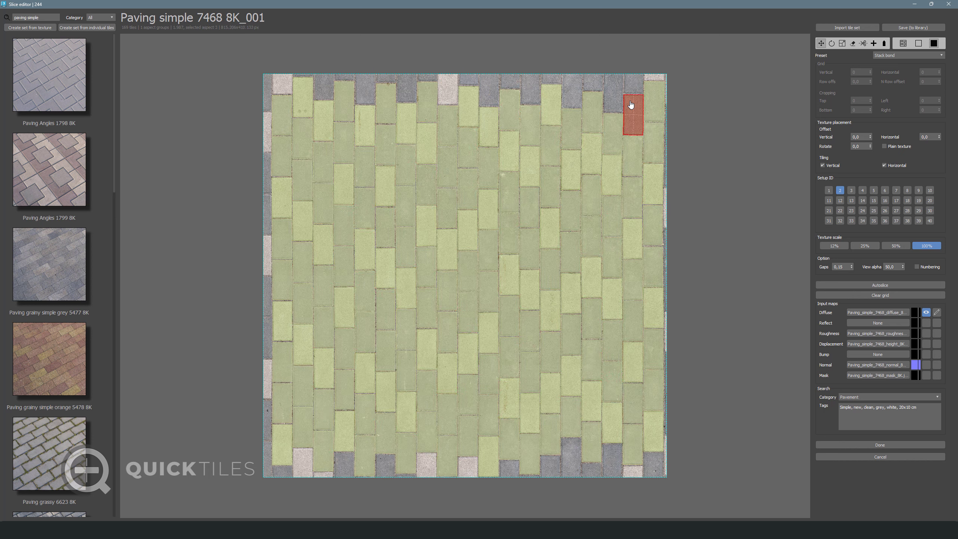
Delete all the existing tile slices from the paving texture.
click(736, 64)
drag(205, 444, 170, 501)
key(Delete)
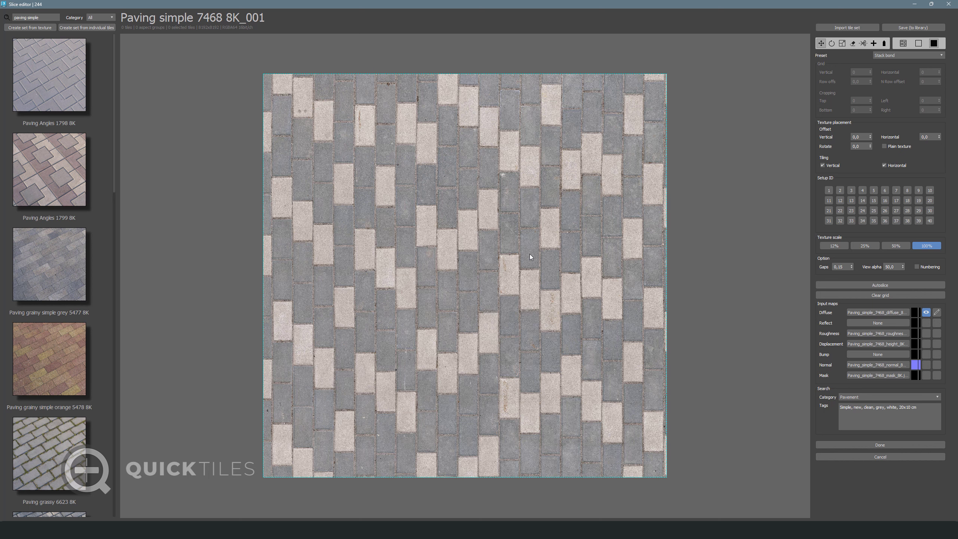
Show the Mask map in the slice editor and slice the texture automatically with Autoslice.
click(926, 376)
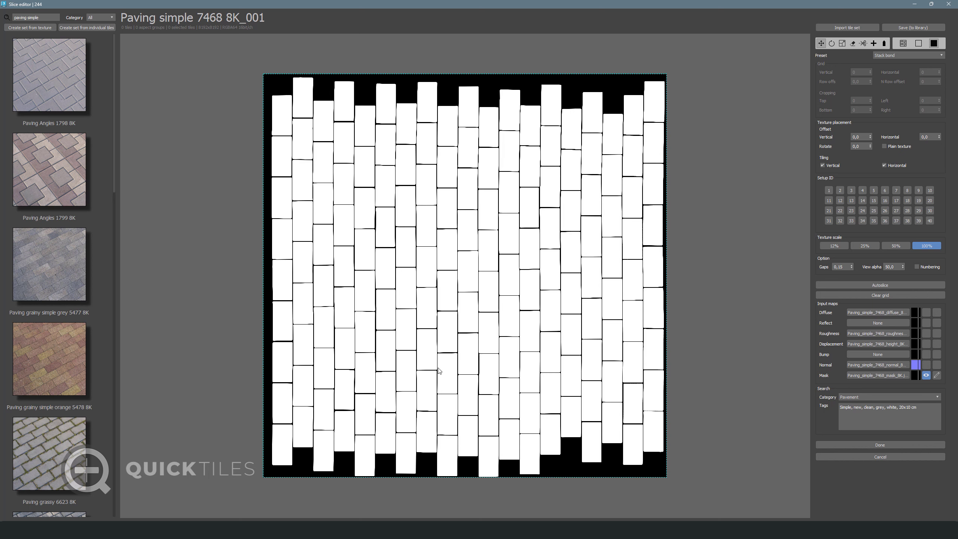
click(873, 284)
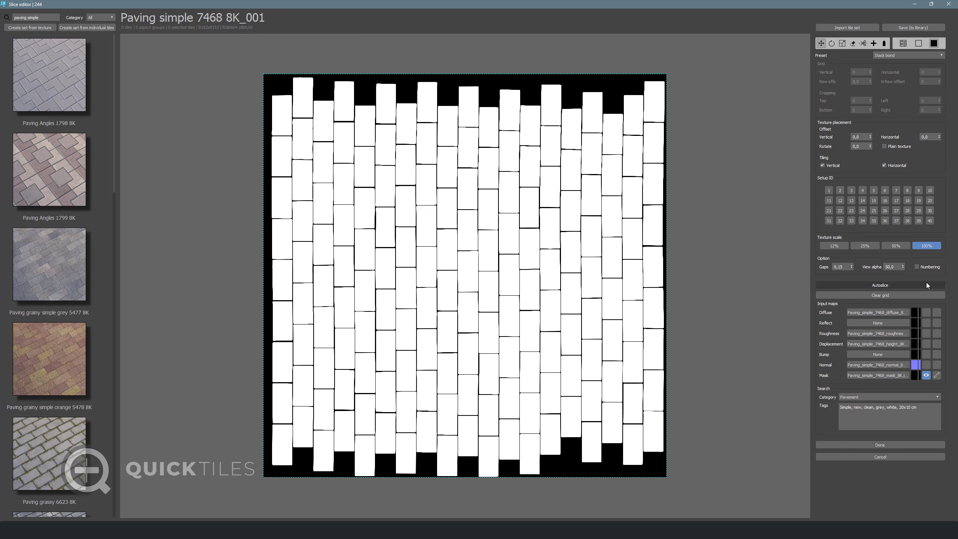
click(449, 254)
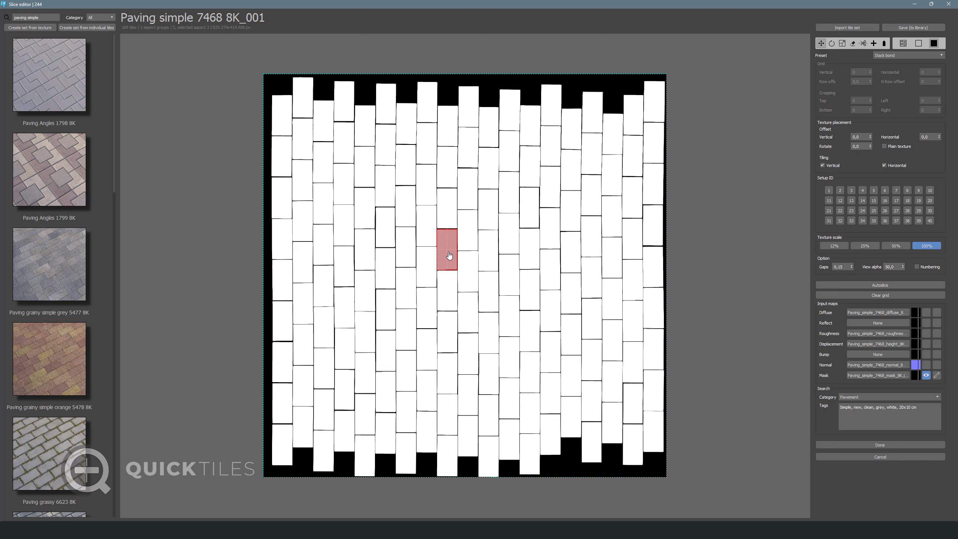
scroll(472, 110, up, 3)
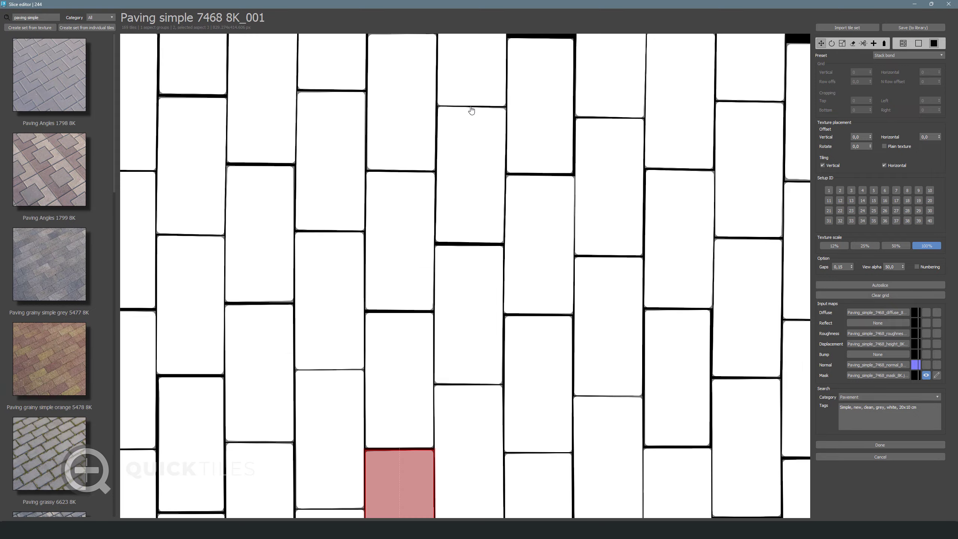
Show the Diffuse map again and examine the new slice outlines on individual tiles.
click(928, 312)
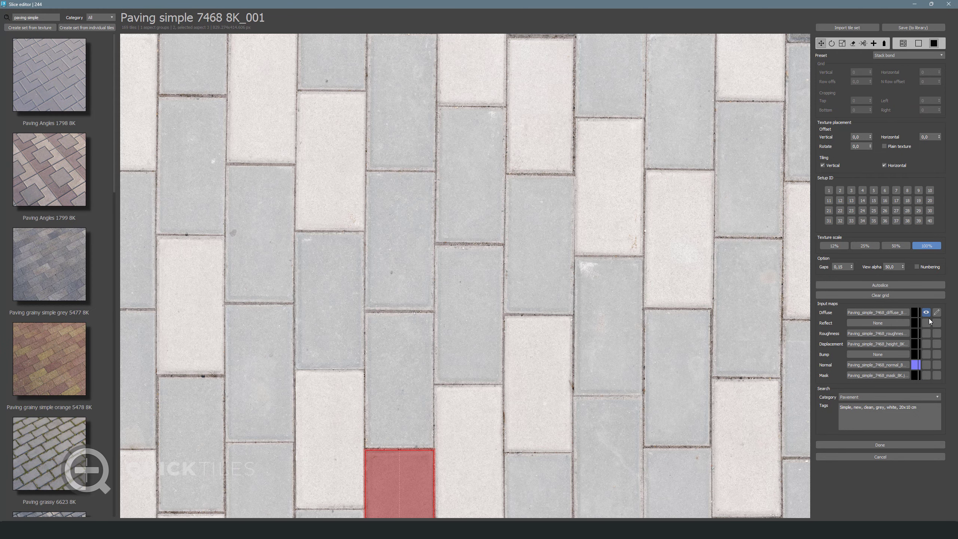
scroll(508, 212, up, 3)
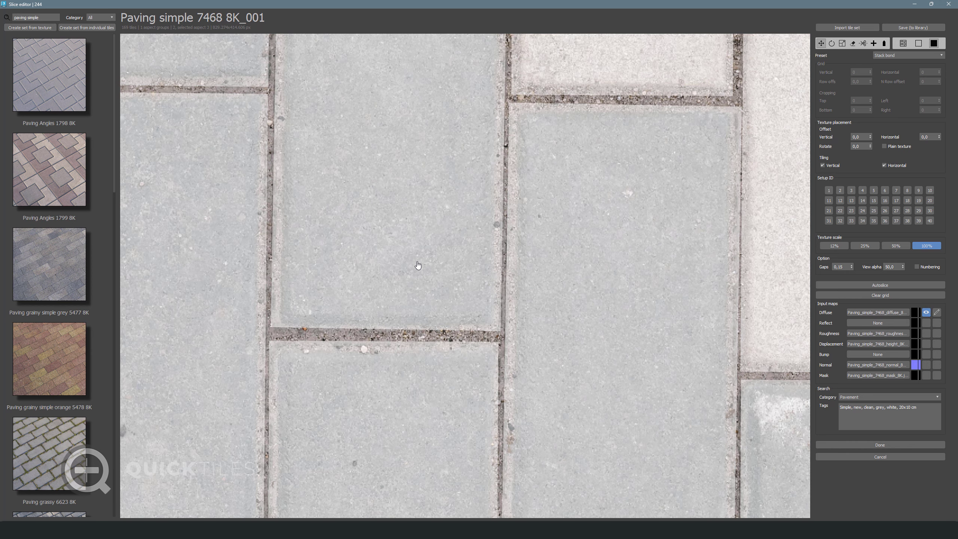
click(429, 233)
scroll(438, 236, down, 3)
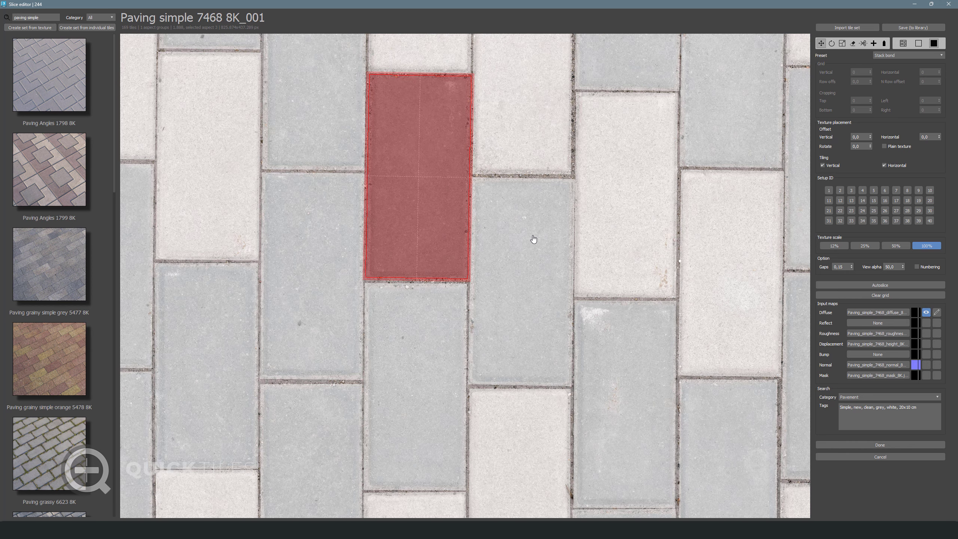
click(554, 238)
scroll(553, 237, down, 3)
Delete the tile slices in the right and lower parts of the texture, keeping only the upper-left block.
click(733, 64)
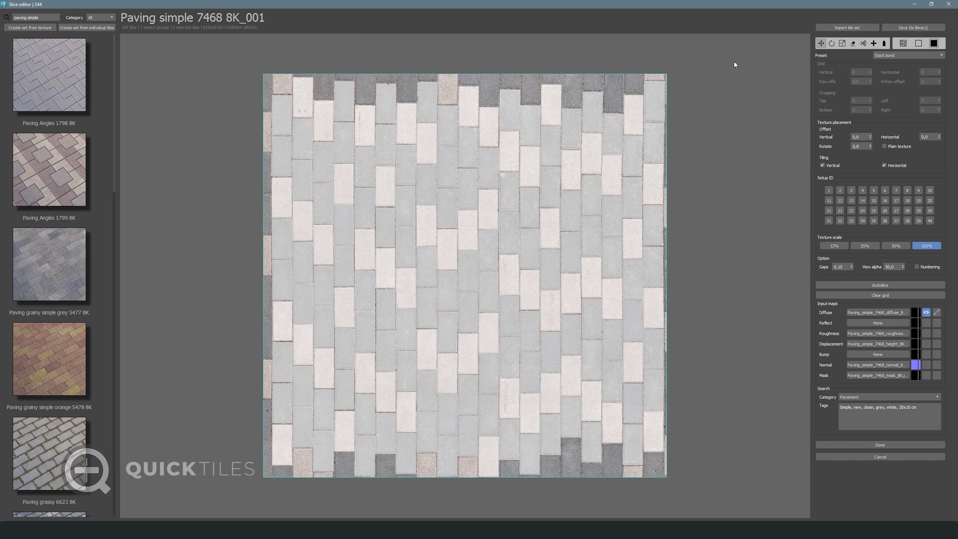
drag(741, 89, 491, 506)
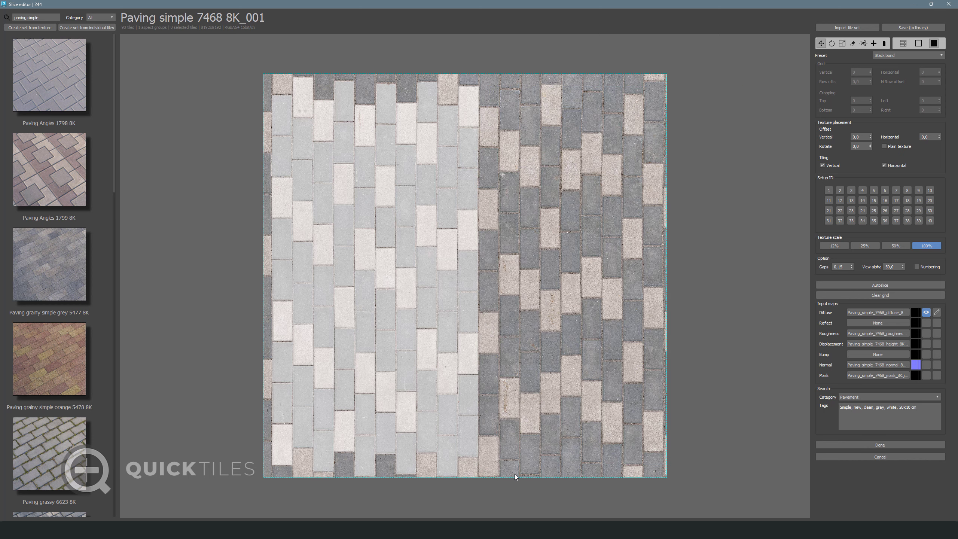
drag(515, 474, 148, 283)
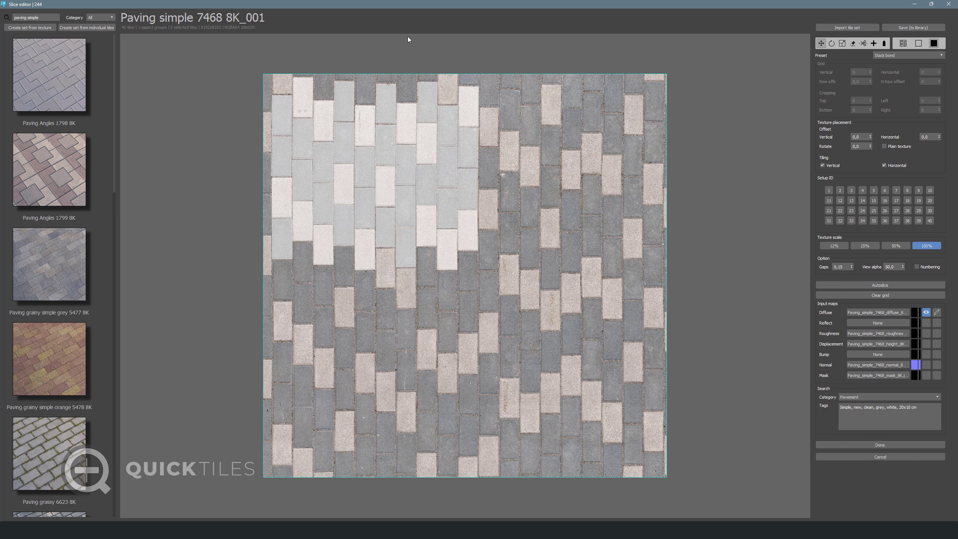
Assign setup ID 1 to all remaining tiles in the upper-left block.
scroll(347, 67, up, 3)
scroll(368, 140, down, 1)
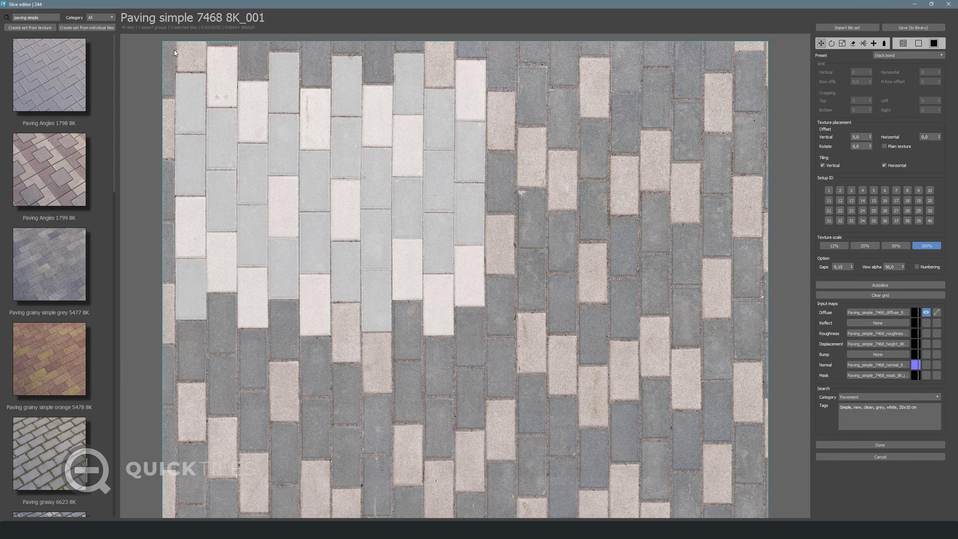
drag(173, 49, 508, 354)
click(837, 191)
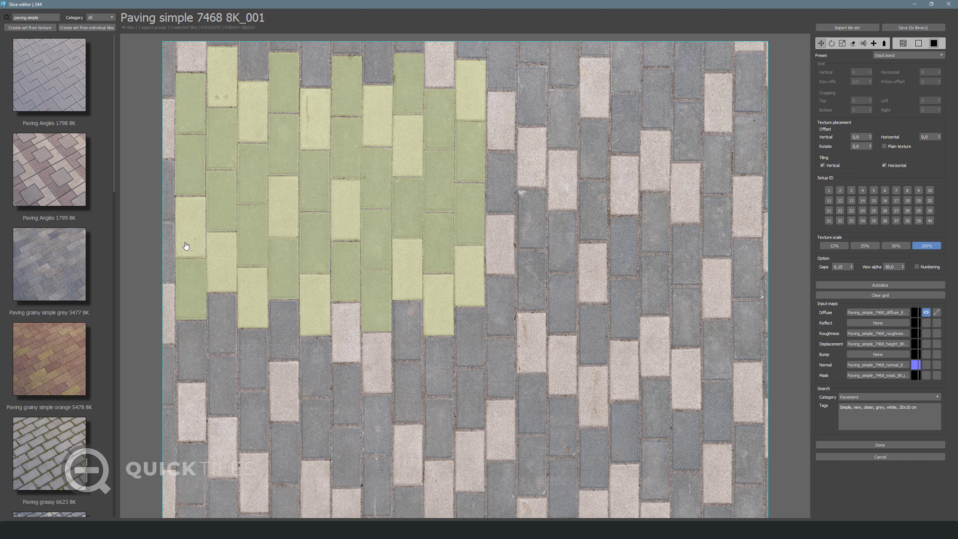
Select all the light tiles in the sliced upper-left block together as one color group.
click(190, 220)
click(222, 258)
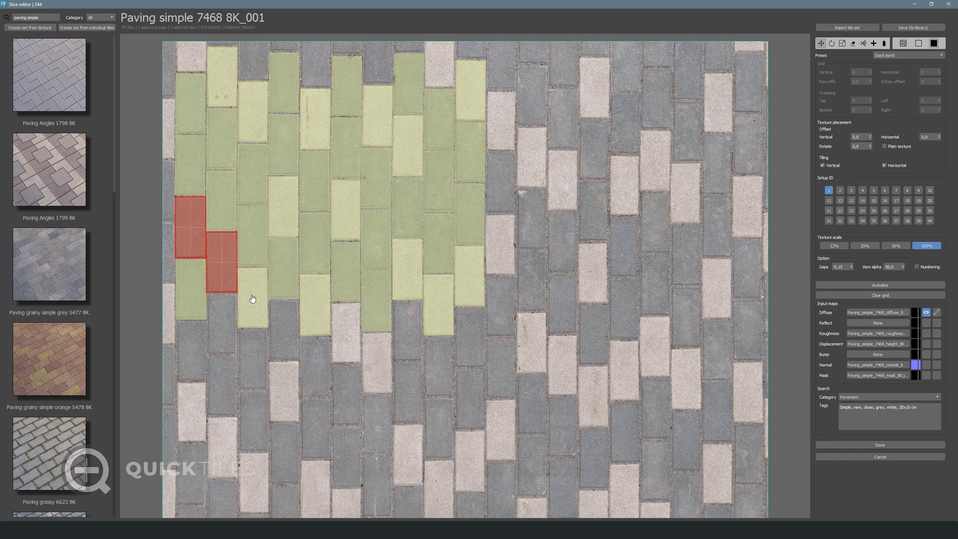
click(252, 298)
click(226, 93)
click(252, 116)
click(321, 123)
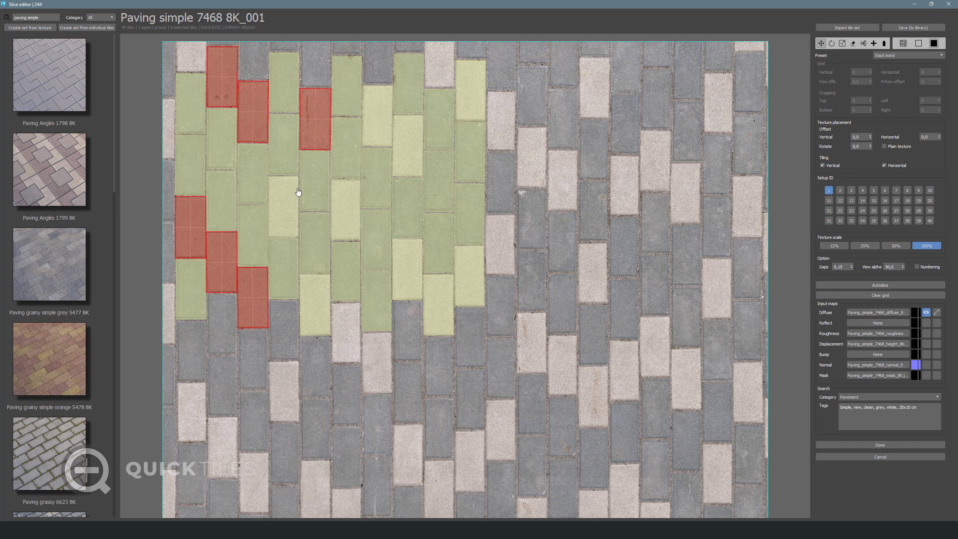
click(288, 212)
click(325, 302)
click(350, 198)
click(374, 128)
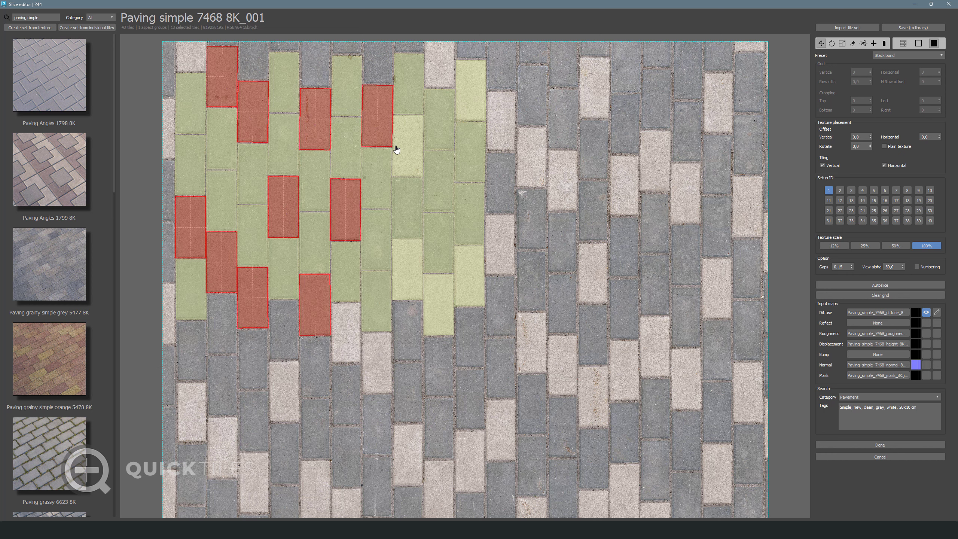
click(415, 146)
click(471, 89)
click(407, 269)
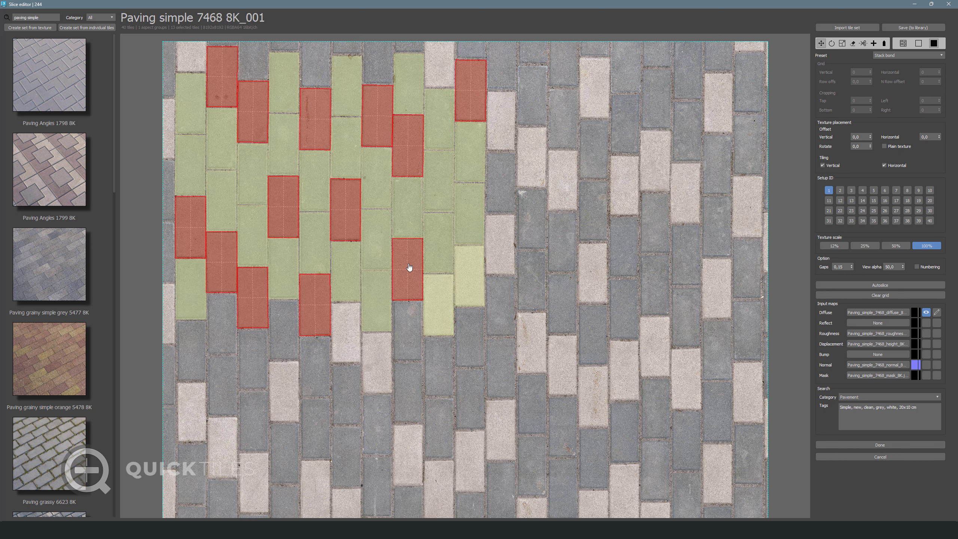
click(432, 303)
click(471, 277)
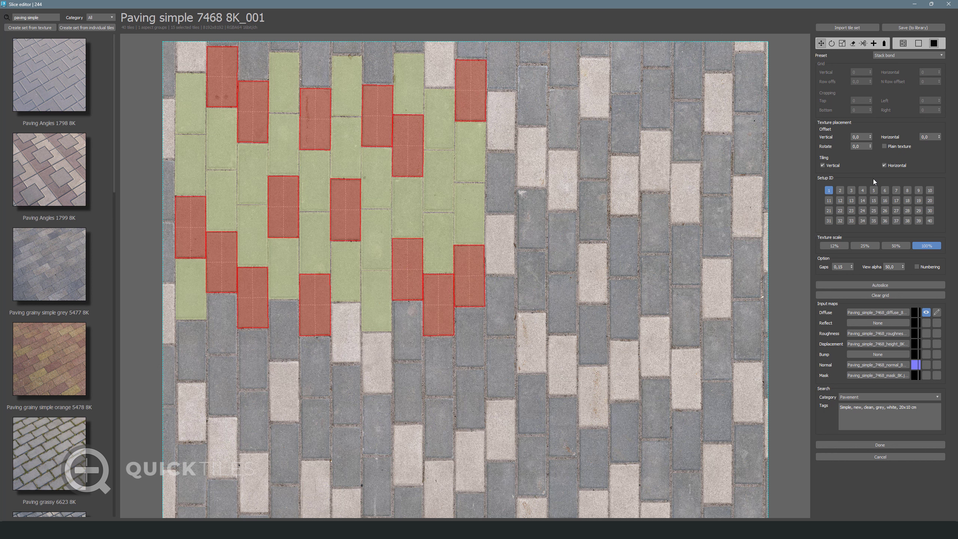
click(656, 168)
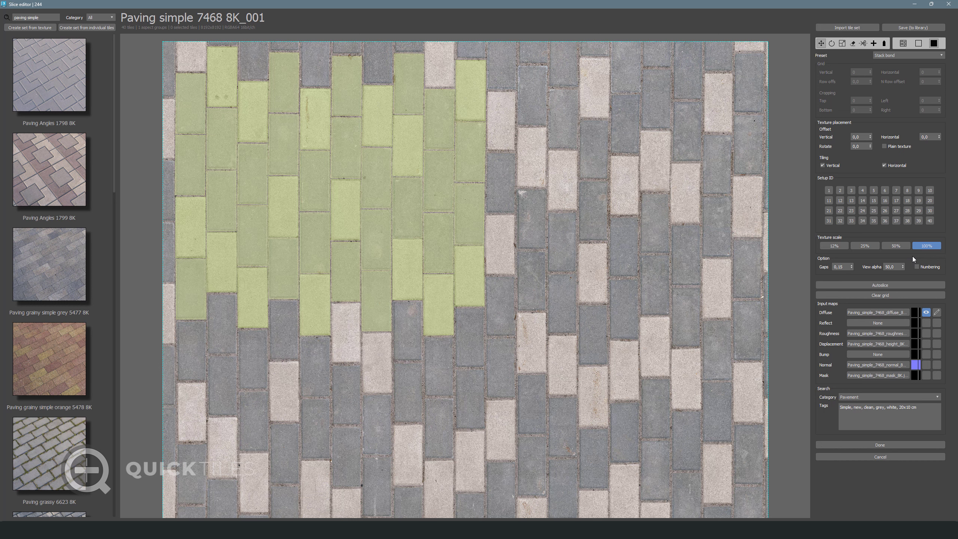
Set the texture scale to 25% and apply the tile set to the QuickTiles map.
click(861, 244)
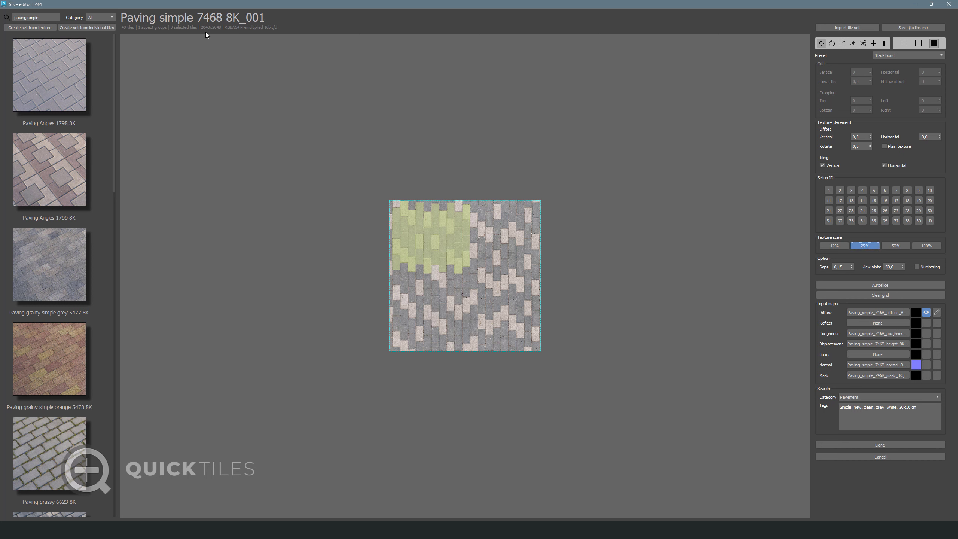
click(888, 445)
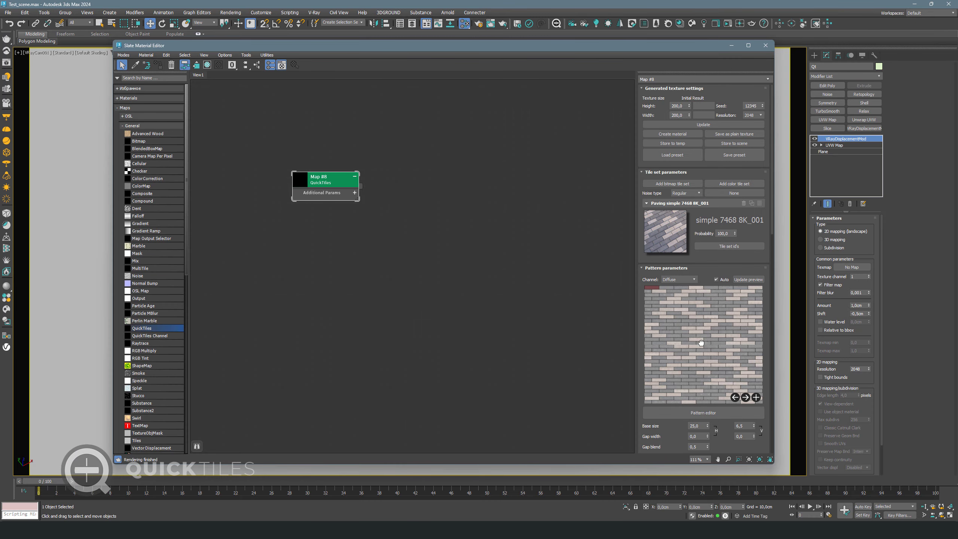
drag(701, 343, 701, 302)
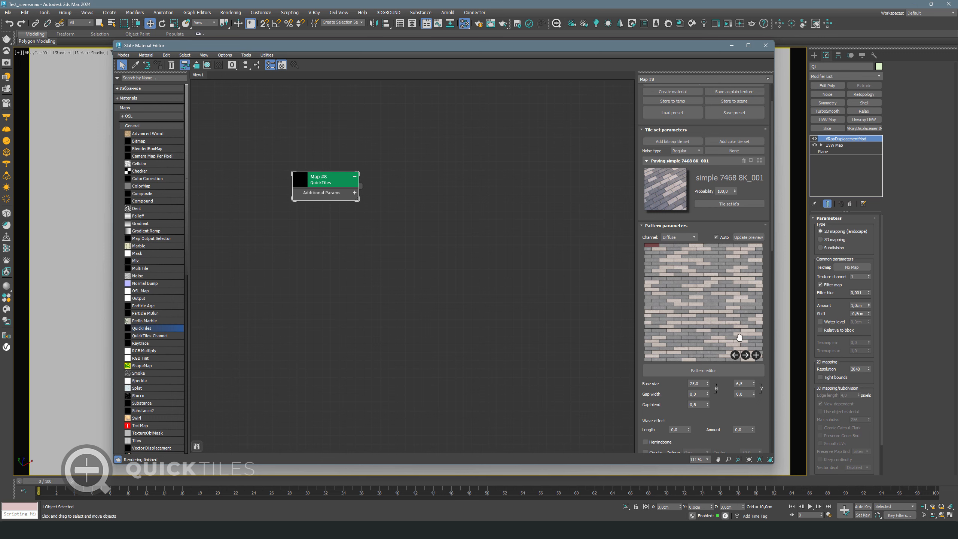
scroll(717, 287, up, 2)
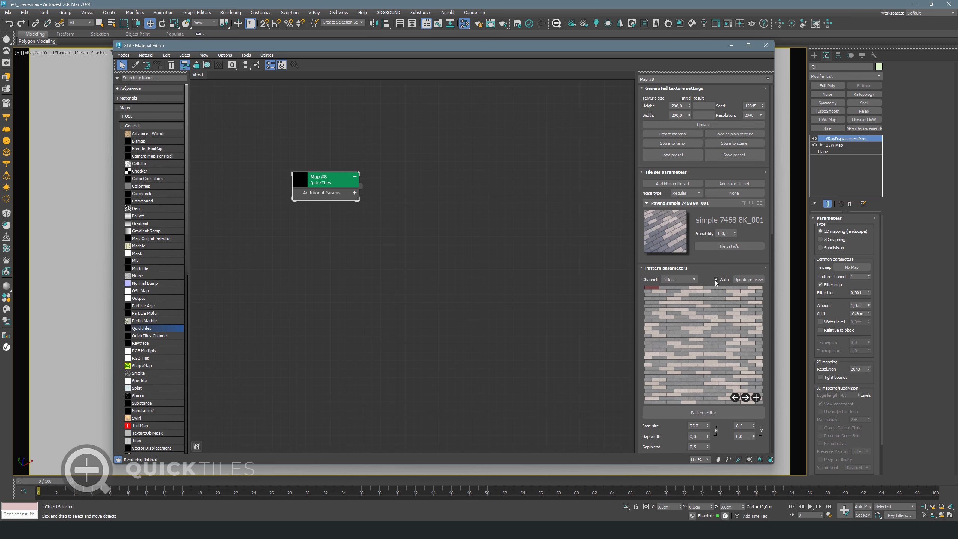
Turn off automatic preview updating and set the generated texture's height and width to 100.
click(716, 280)
drag(683, 106, 658, 113)
text(100100)
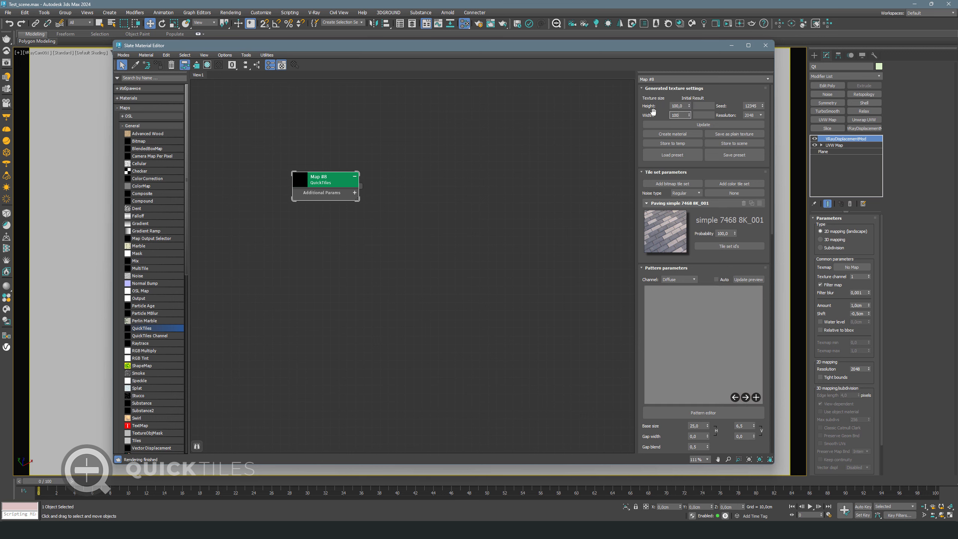
key(Return)
Set the pattern's base tile size to 20 by 10.
scroll(712, 366, down, 4)
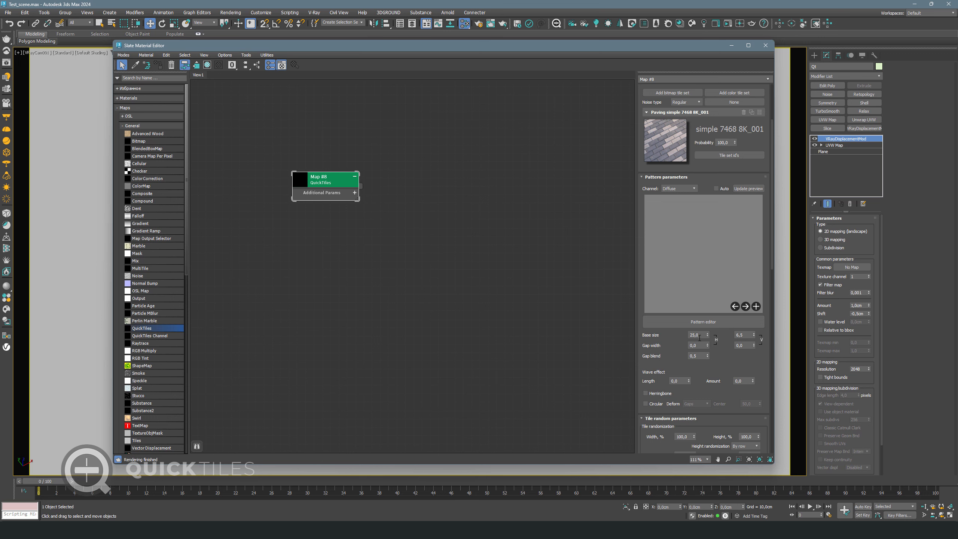
double_click(700, 336)
text(20)
key(Return)
key(Tab)
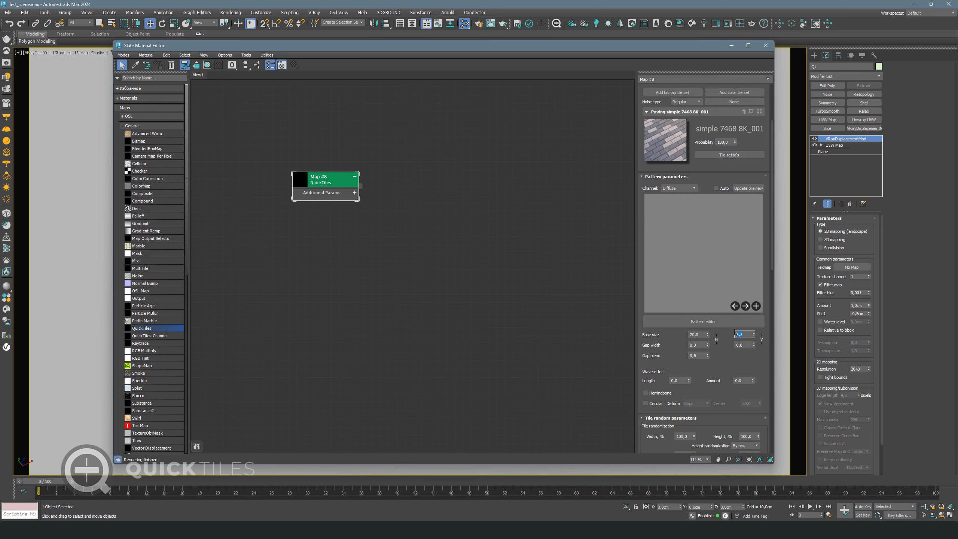
text(10)
key(Return)
Turn automatic preview updating back on and open the enlarged diffuse preview to examine the tile pattern and gaps.
click(716, 188)
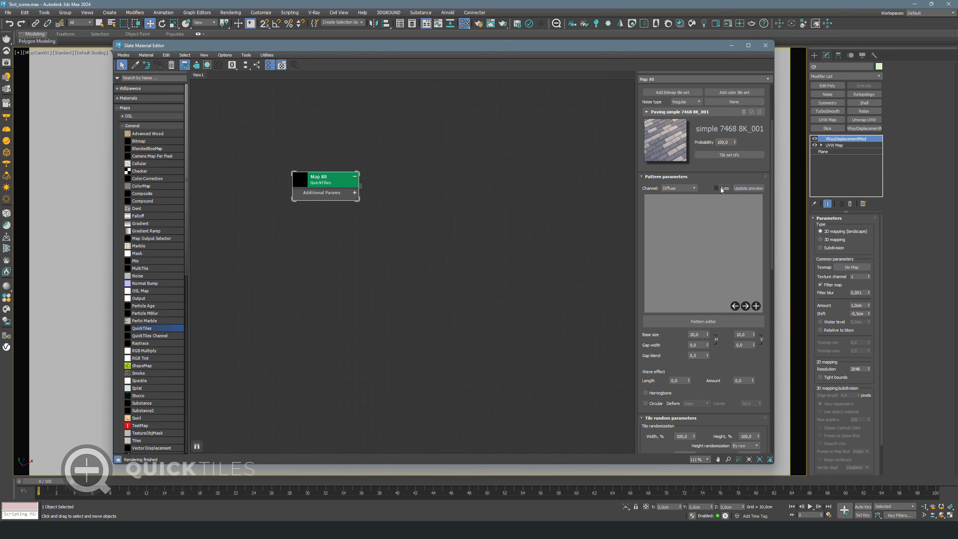
click(756, 306)
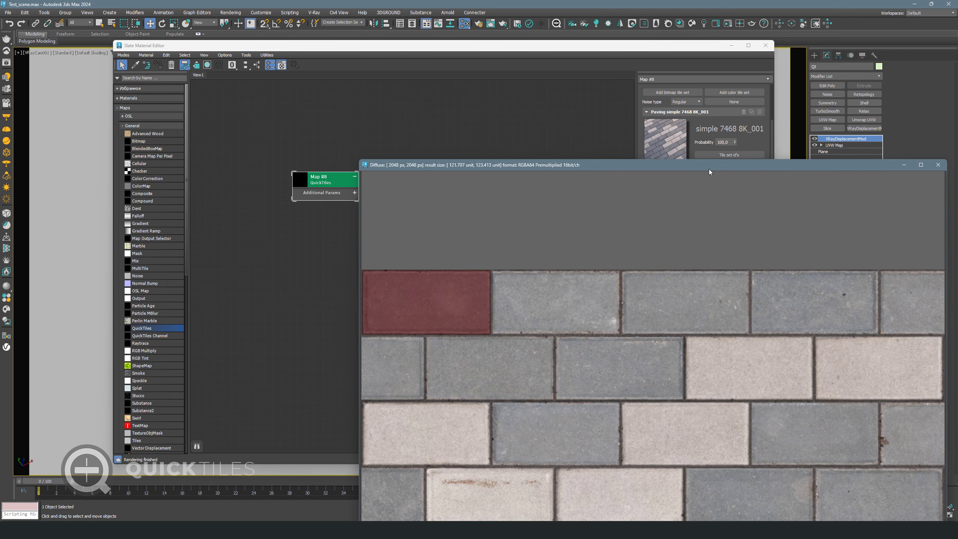
drag(709, 171, 468, 66)
drag(557, 60, 502, 42)
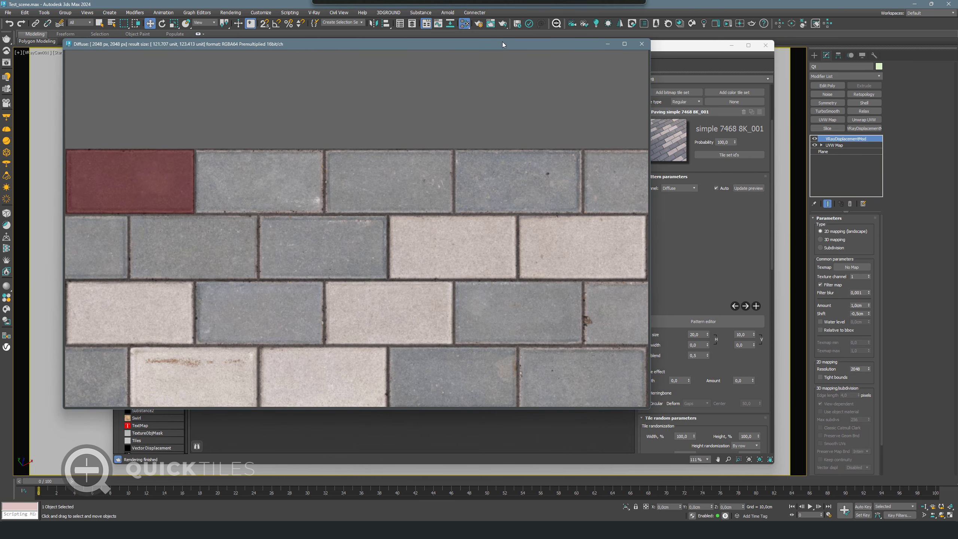
scroll(419, 226, down, 4)
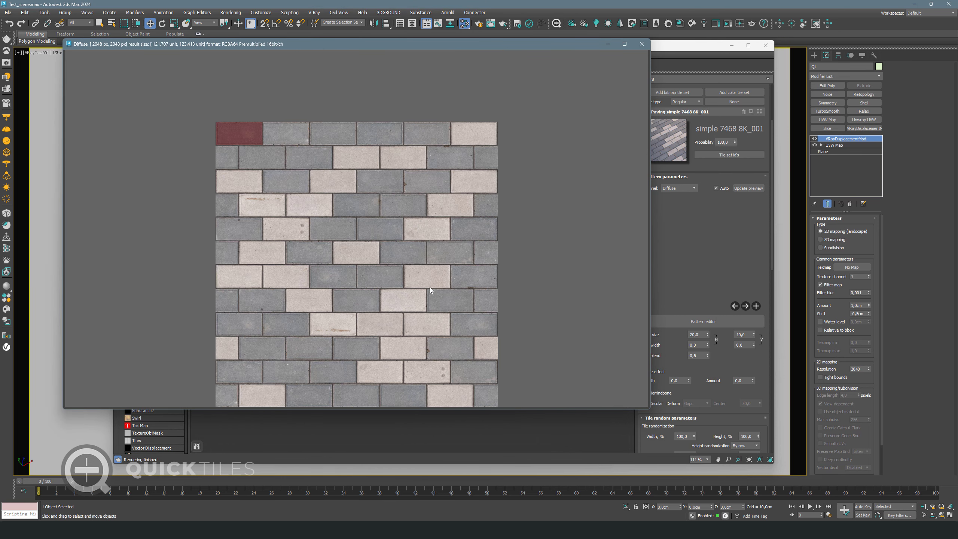
mouse_move(429, 288)
middle_down()
mouse_move(424, 258)
mouse_move(421, 283)
middle_up()
scroll(360, 182, up, 6)
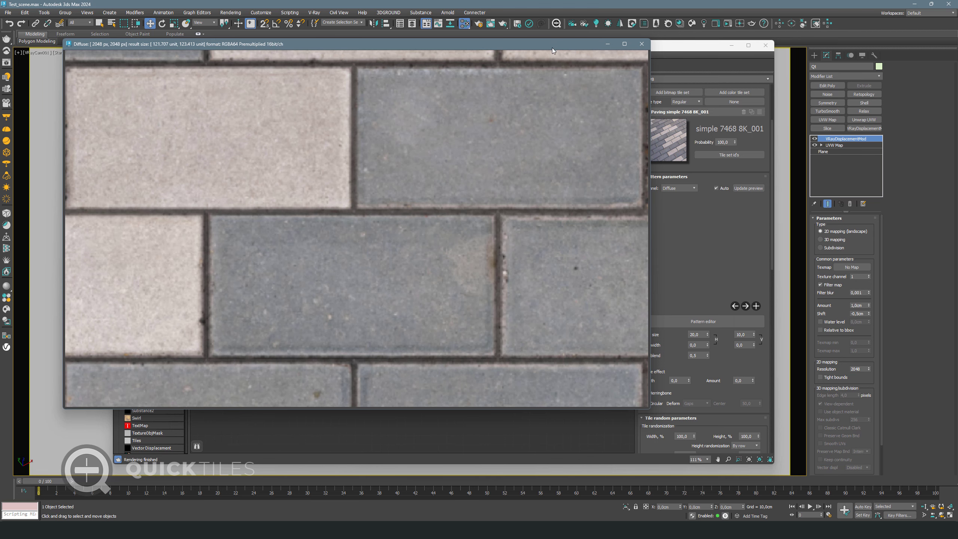
drag(552, 48, 474, 49)
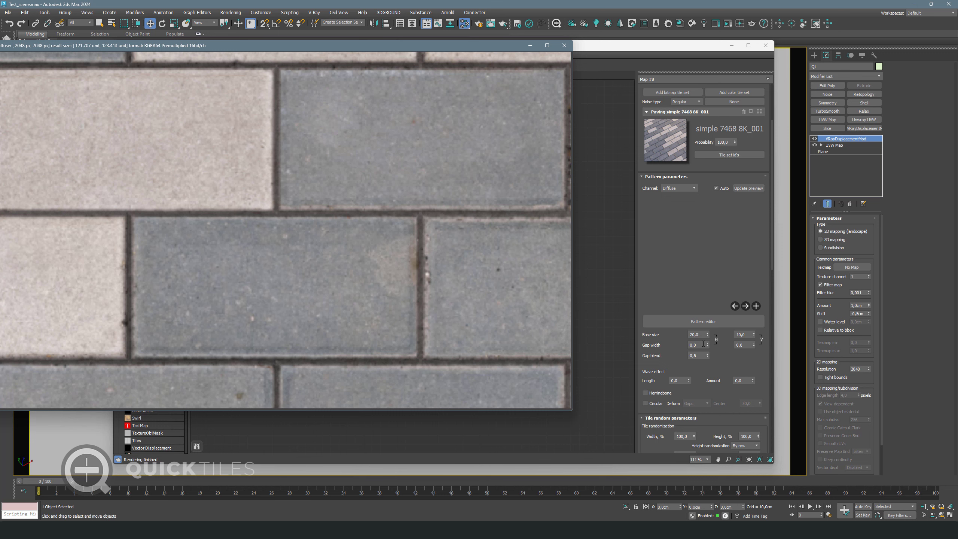
Set the gap blend to 0.15, check the joints across the enlarged preview, and close it.
click(699, 355)
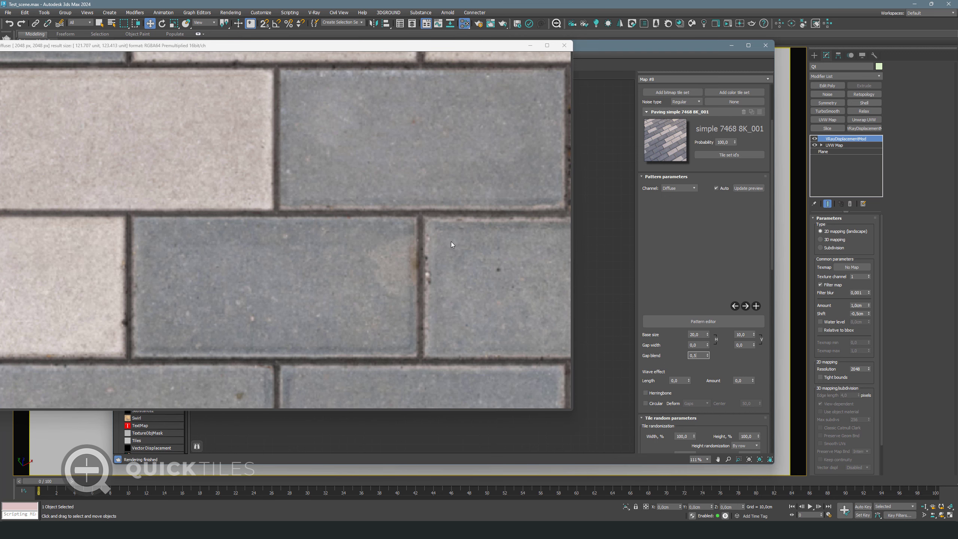
drag(708, 354, 708, 356)
key(Return)
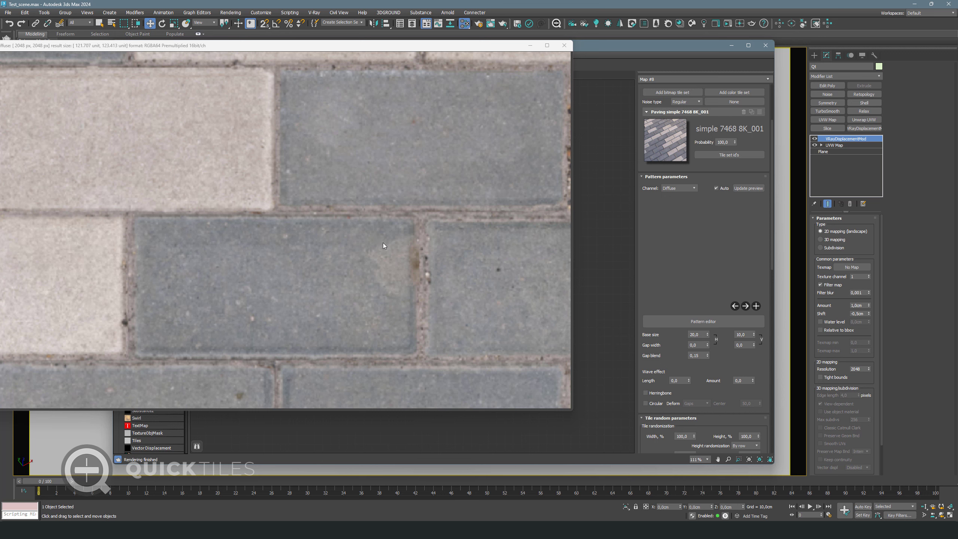
scroll(383, 243, down, 9)
scroll(347, 167, up, 1)
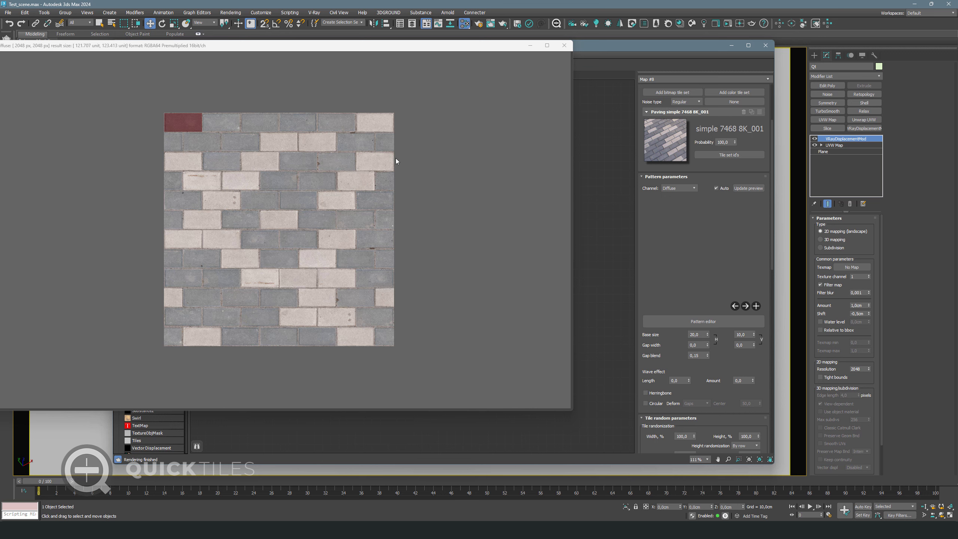
click(564, 46)
Create a V-Ray material from the QuickTiles map and assign it to the plane in the viewport.
scroll(699, 328, up, 3)
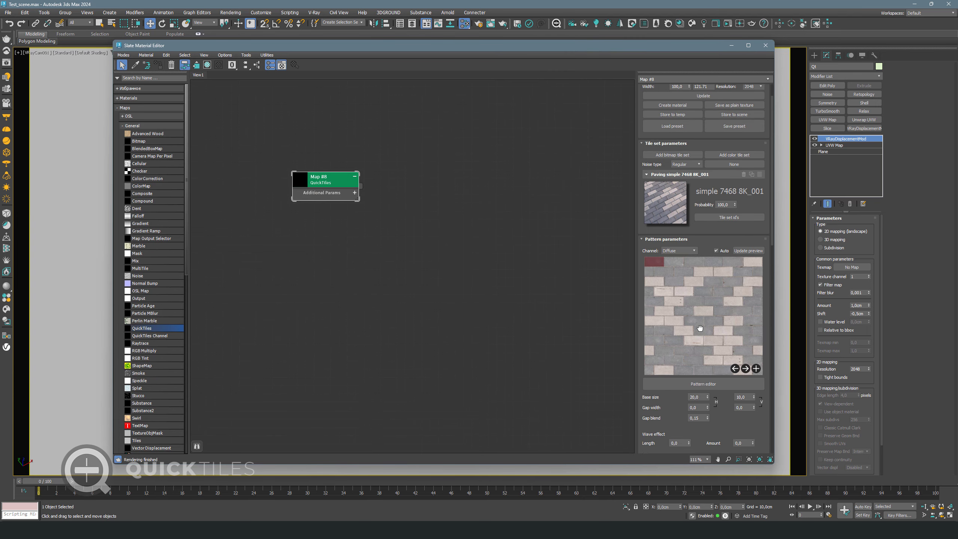
drag(700, 328, 700, 398)
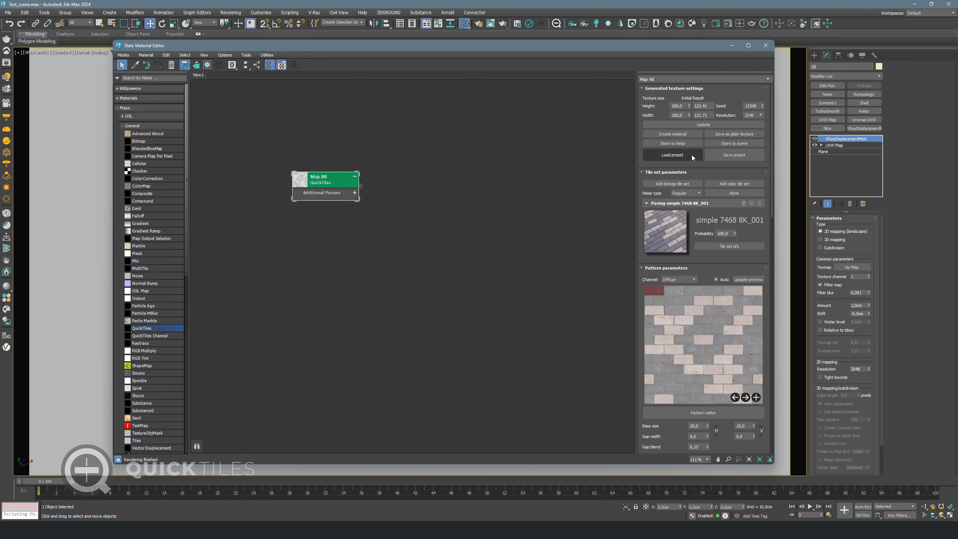
click(677, 135)
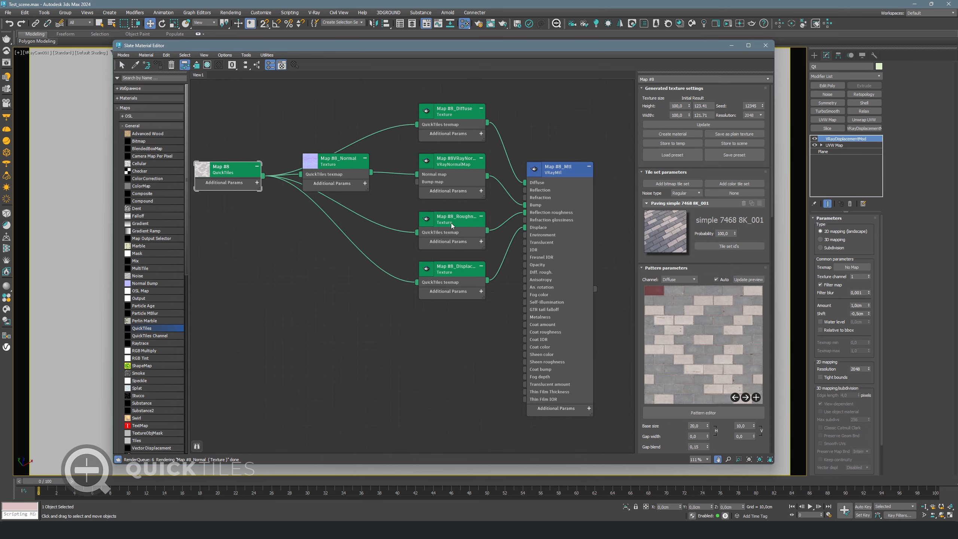
scroll(452, 223, down, 2)
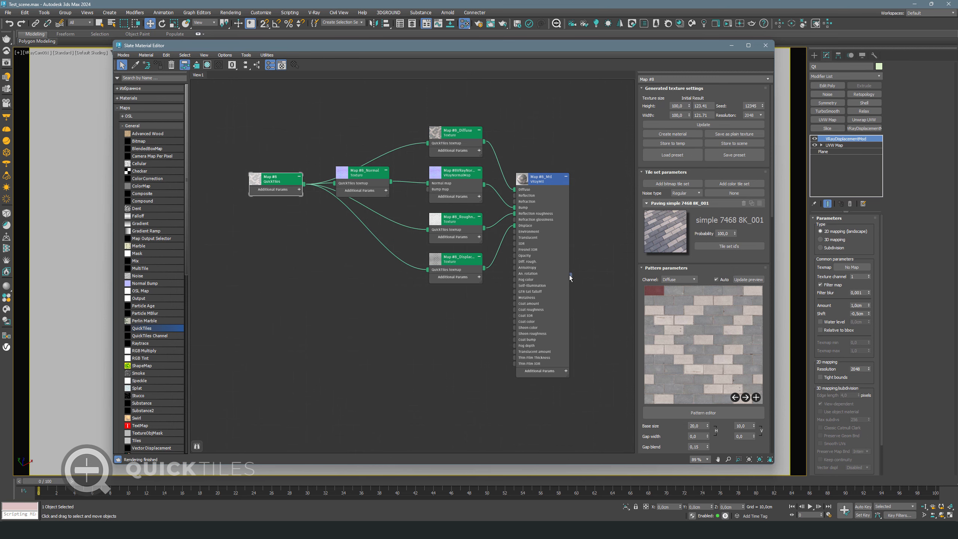
drag(597, 45, 313, 94)
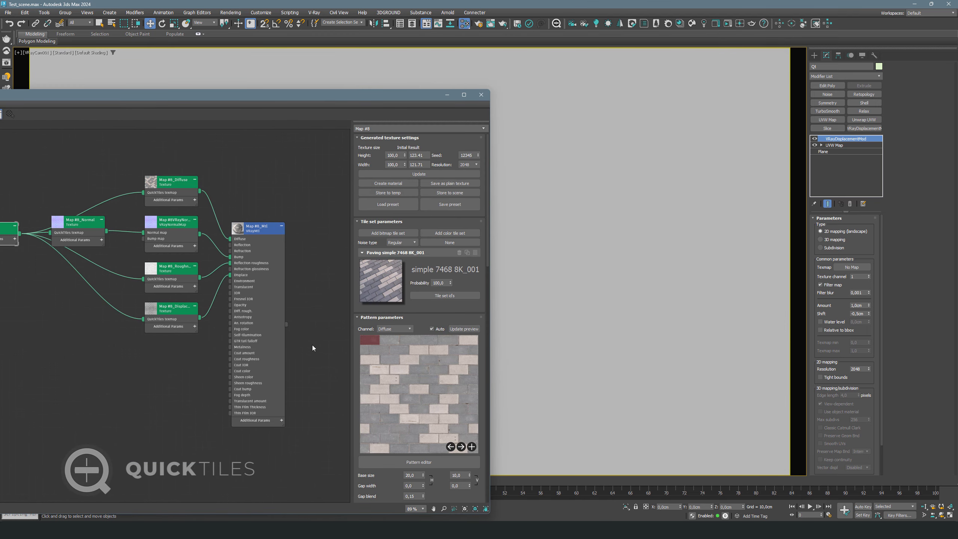
drag(286, 324, 633, 253)
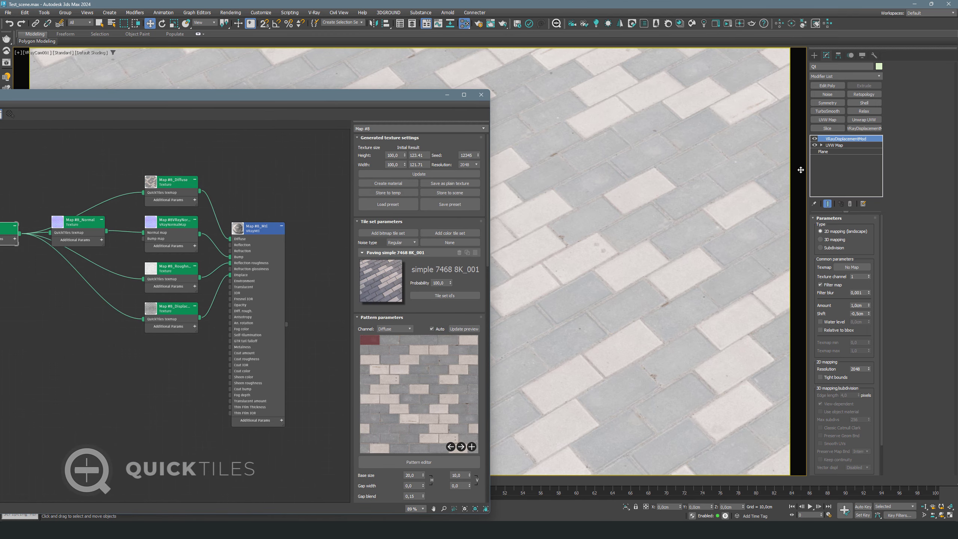
Set the plane's UVW Map length to 123.4 cm and width to 121.7 cm to match the resulting texture size.
click(839, 144)
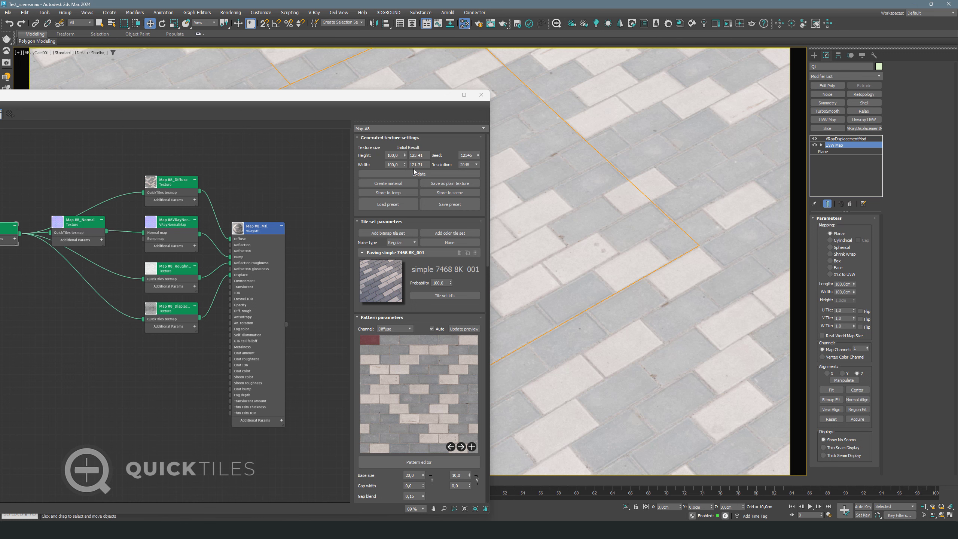
double_click(849, 283)
text(123,4)
key(Tab)
text(12)
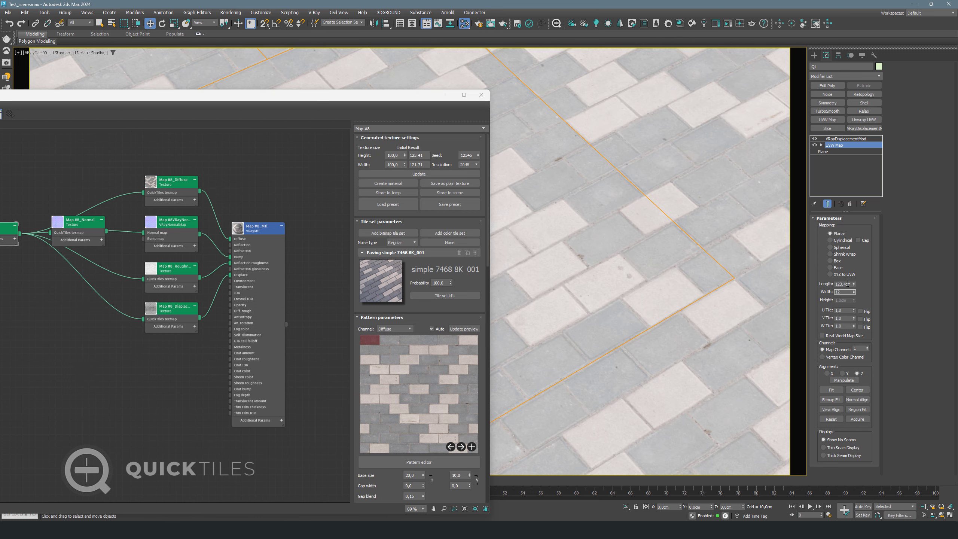
key(Return)
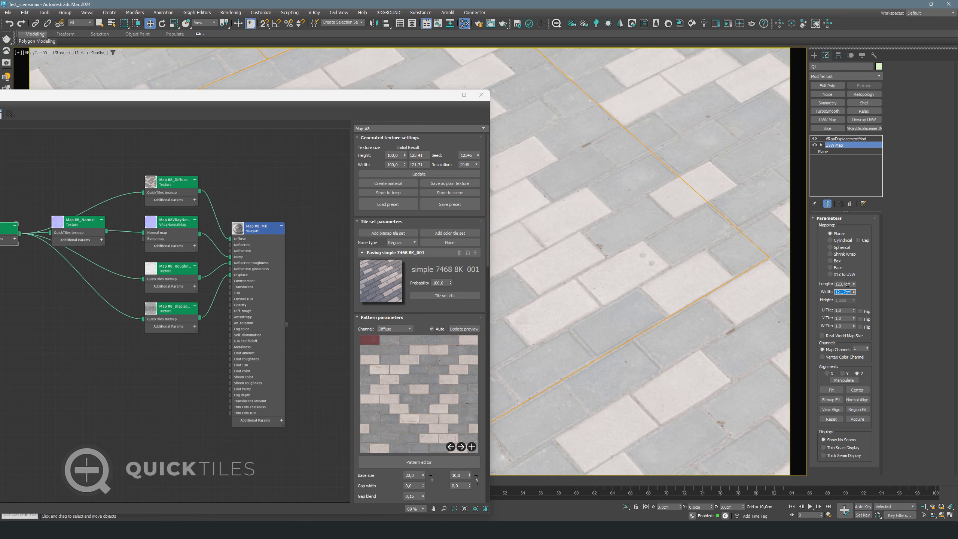
Assign the displacement texture as an instance to the texmap of the plane's VRayDisplacementMod modifier.
click(843, 138)
drag(200, 318, 855, 267)
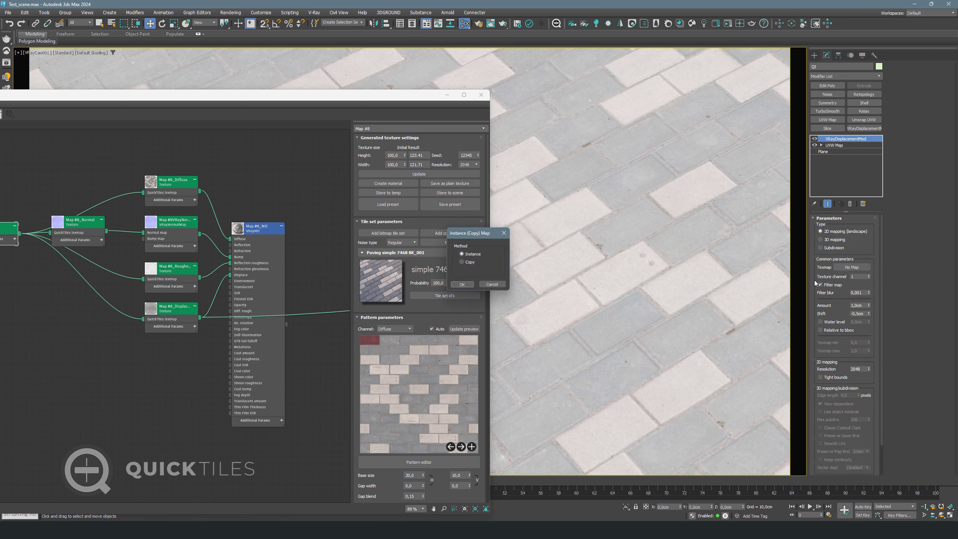
click(468, 286)
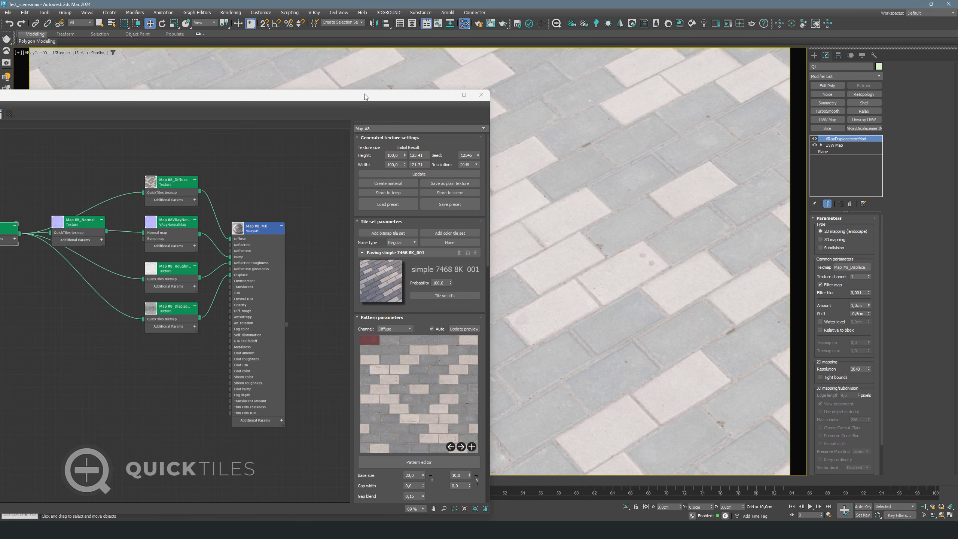
Render the paving in the V-Ray Frame Buffer, examine the displaced tiles, and stop the render.
drag(365, 96, 590, 87)
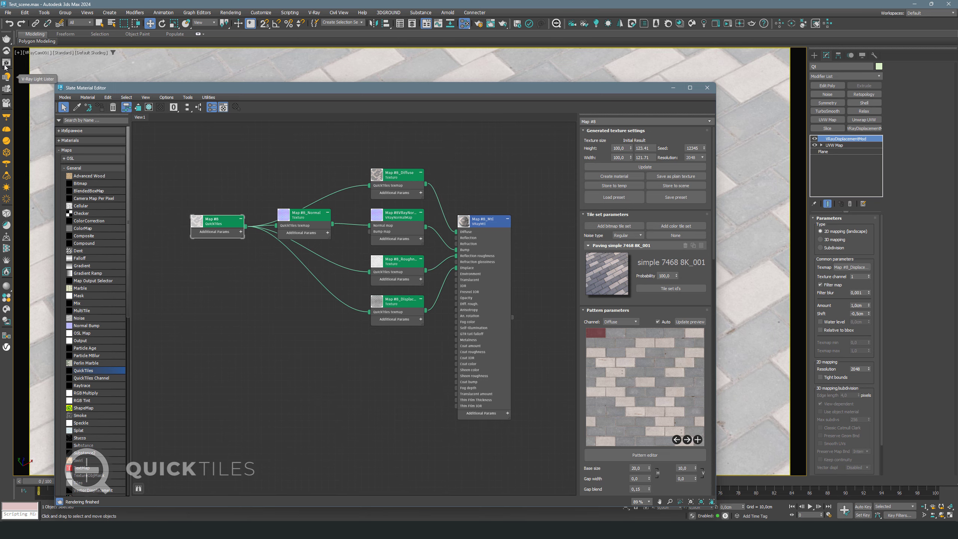
click(7, 76)
click(825, 25)
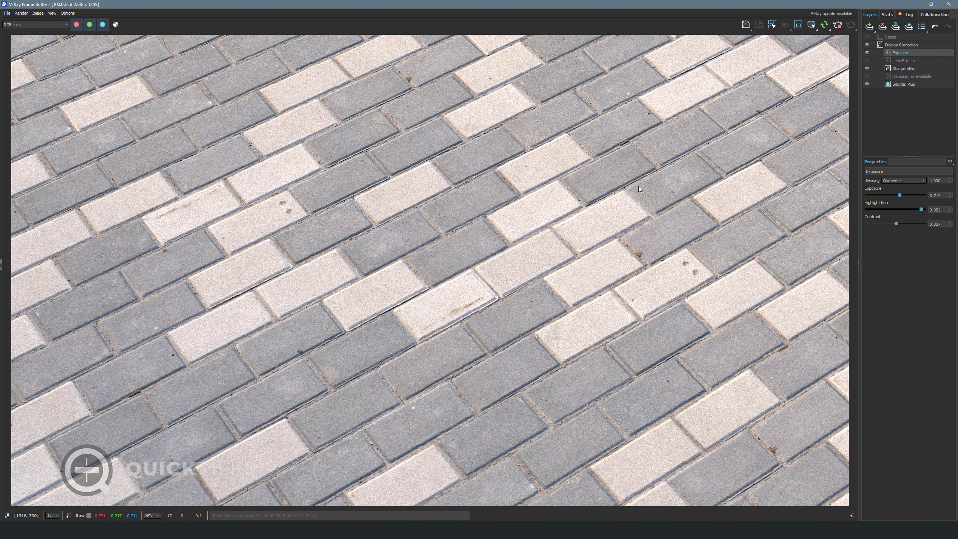
click(838, 25)
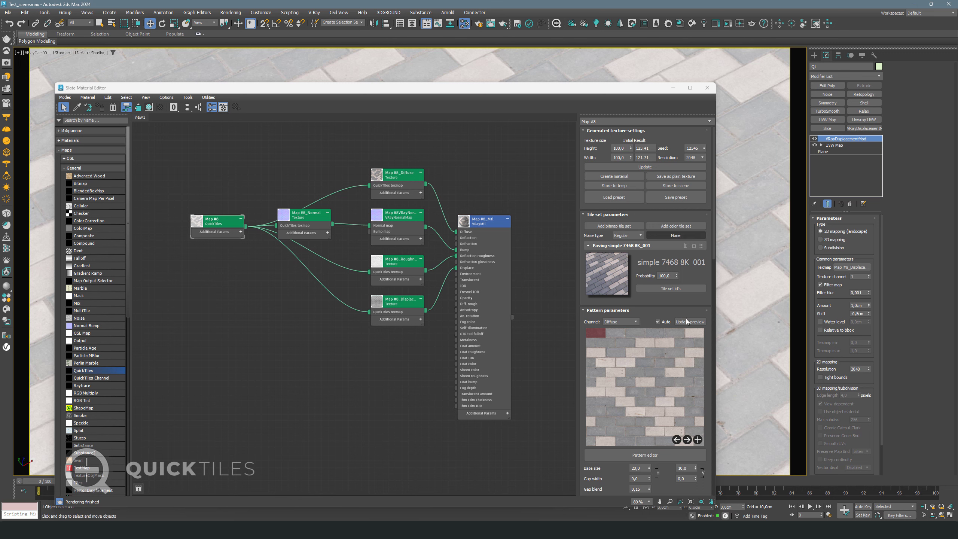
Enable the circular layout in the pattern parameters and set the base tile length to 10.
drag(685, 300, 696, 274)
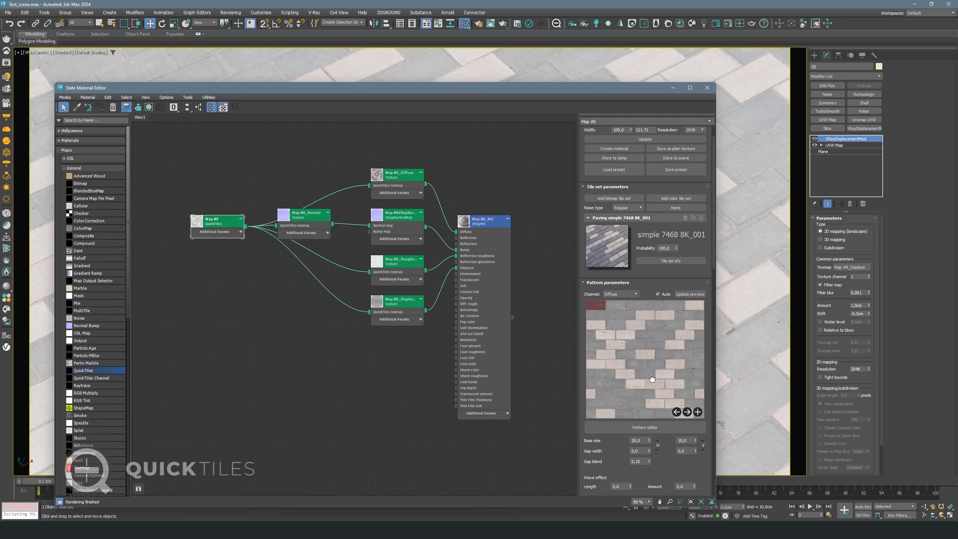
drag(652, 385, 659, 235)
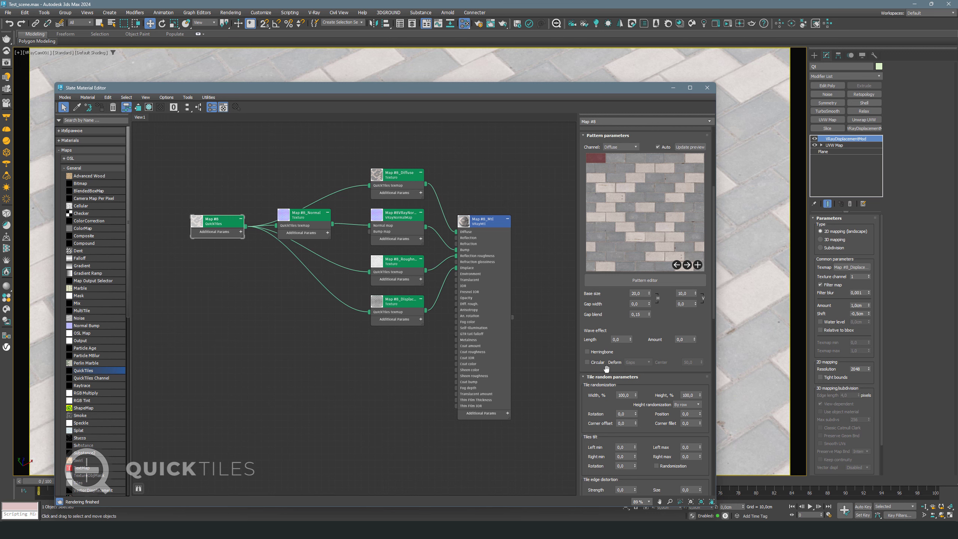
click(592, 360)
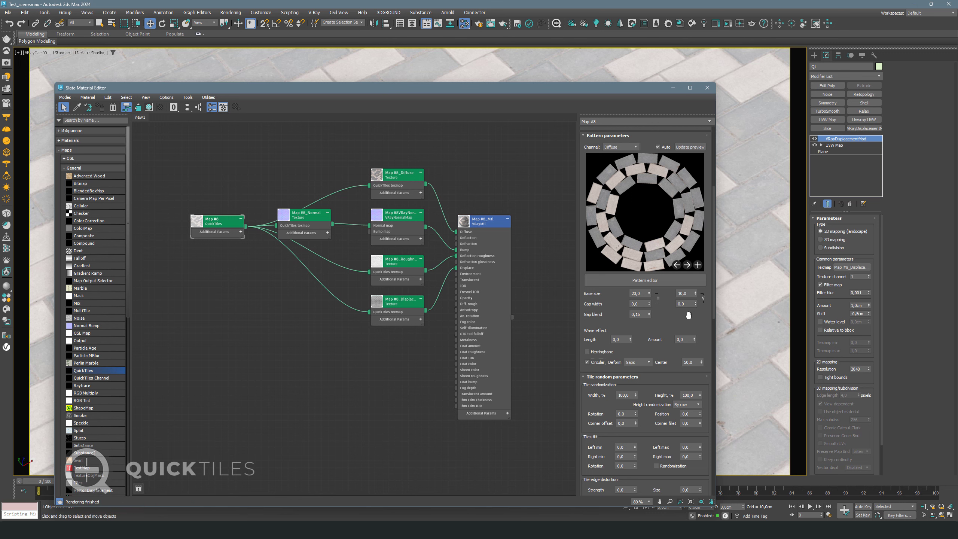
scroll(681, 247, up, 1)
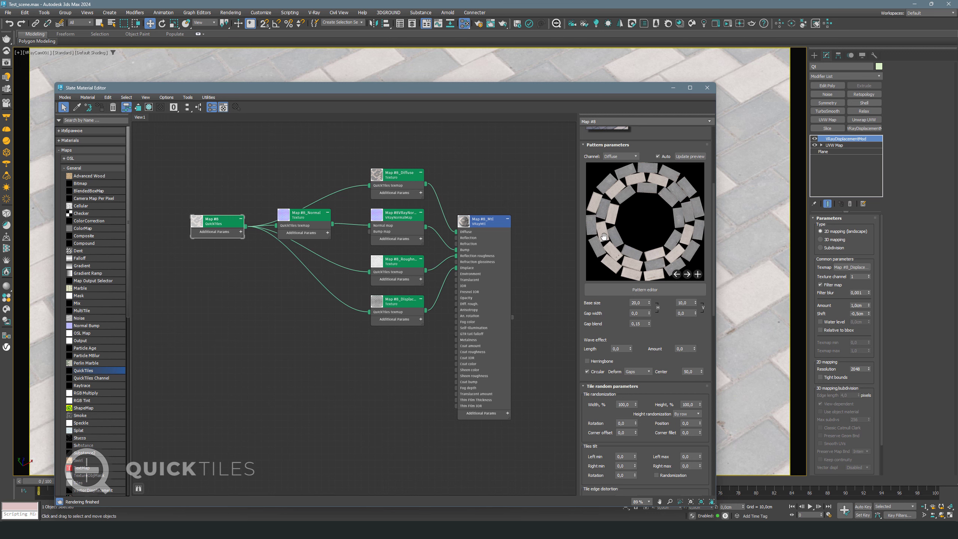
double_click(643, 303)
text(10)
key(Return)
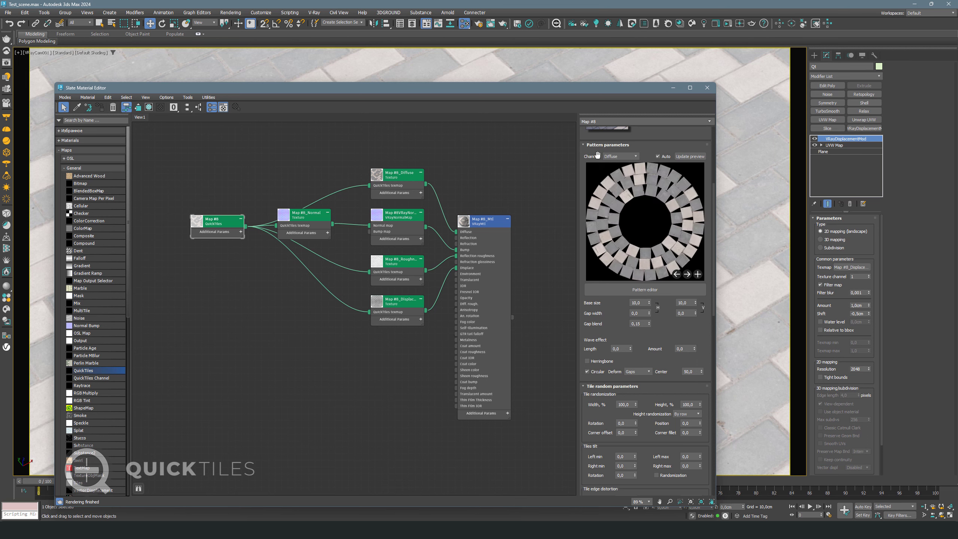
Set the circular pattern's center to 60, keeping the Gaps deform mode.
scroll(665, 337, down, 1)
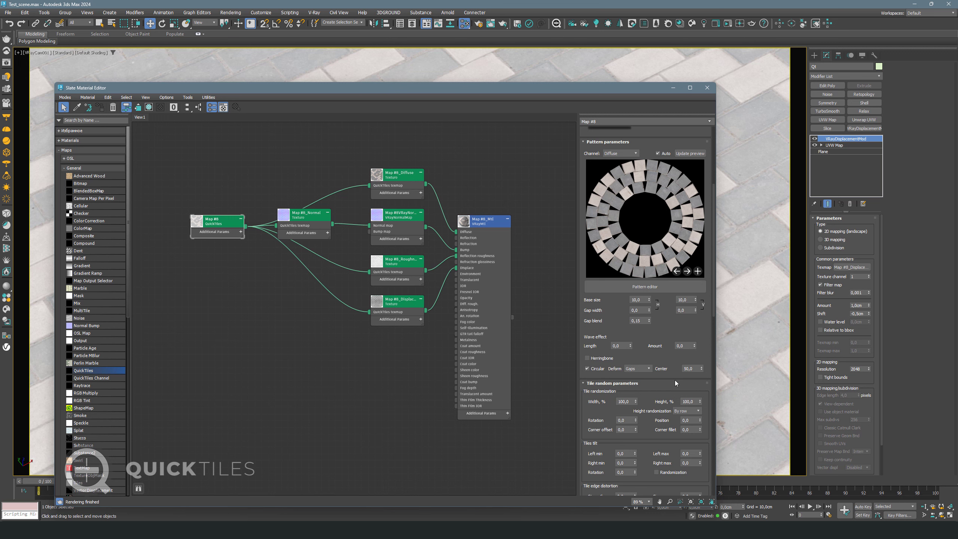
click(648, 364)
click(656, 354)
click(701, 368)
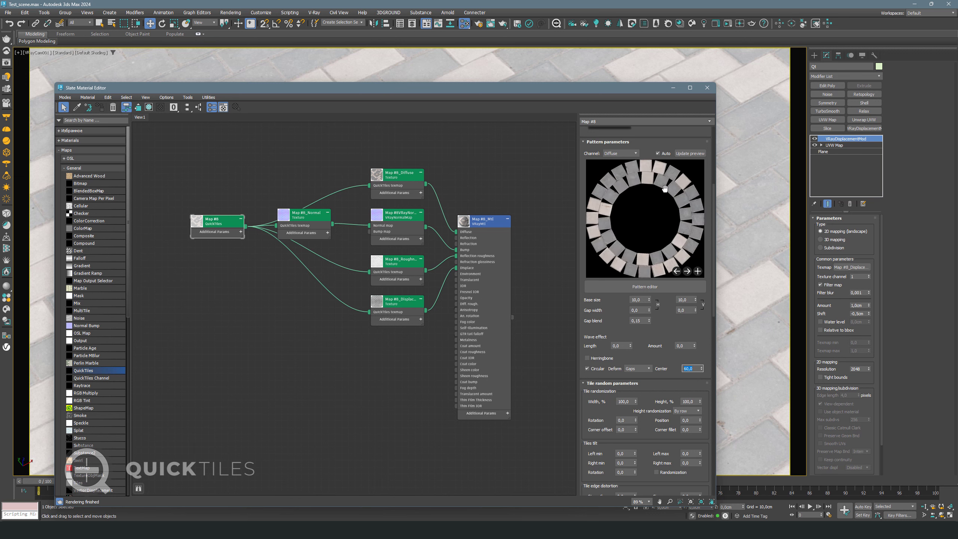
text(60)
key(Return)
Set the generated texture's height and width to 300 and its resolution to 4096.
drag(714, 203, 718, 144)
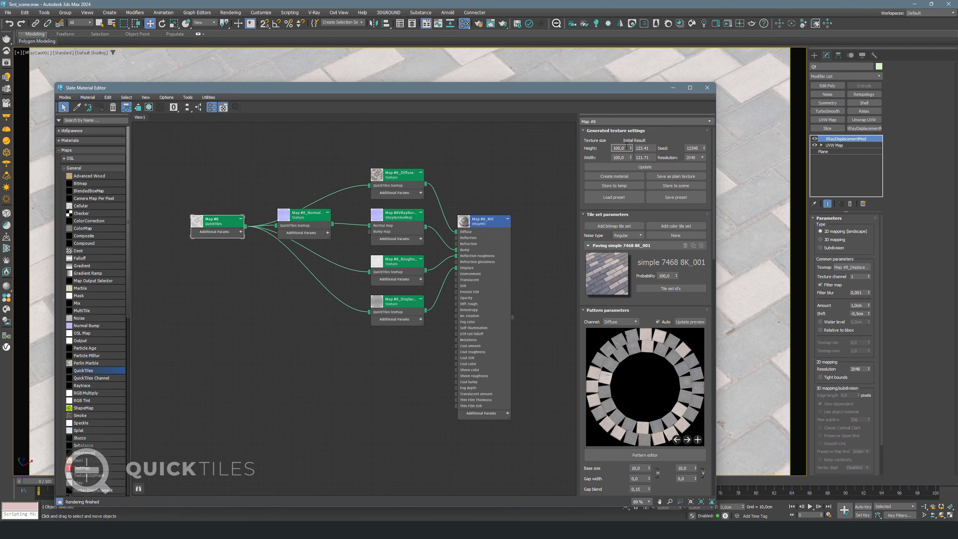
text(300)
key(Tab)
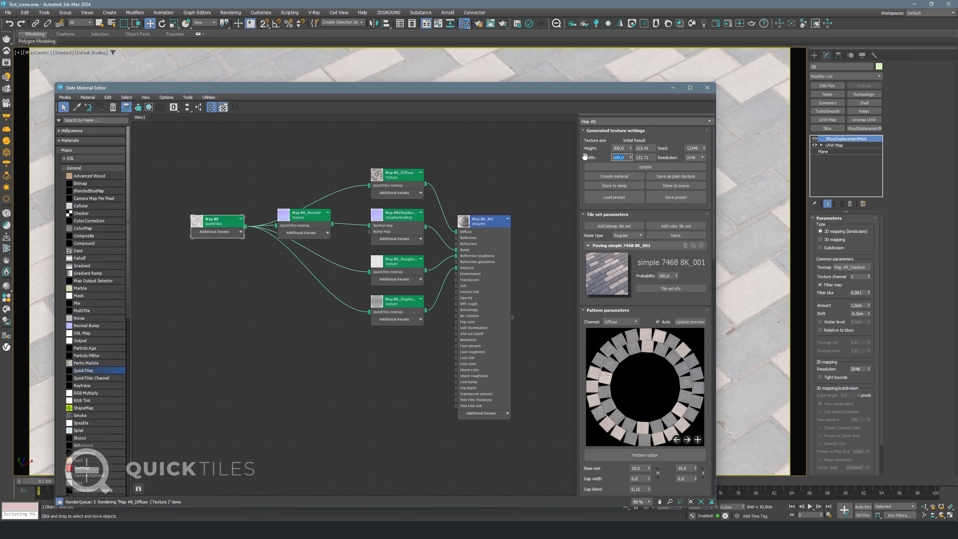
text(300)
key(Return)
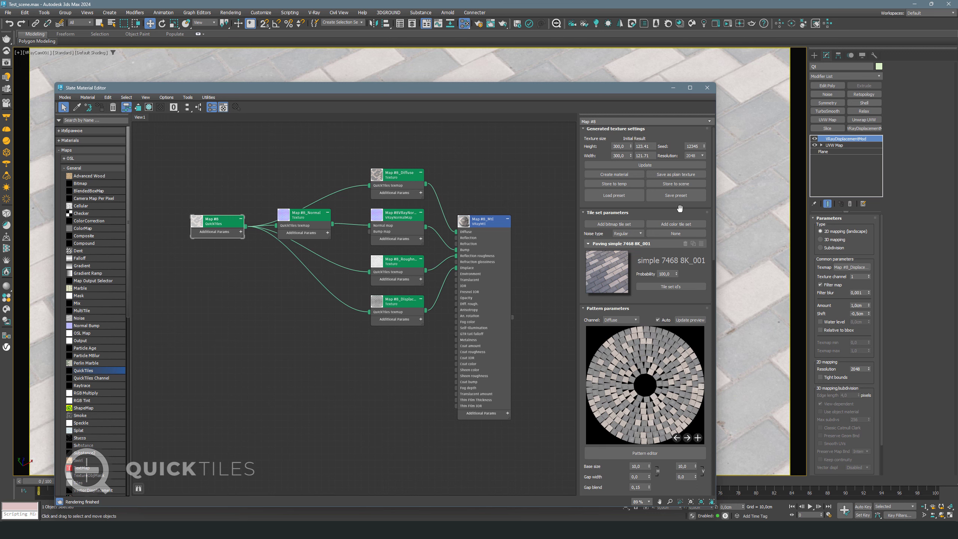
click(695, 155)
click(655, 164)
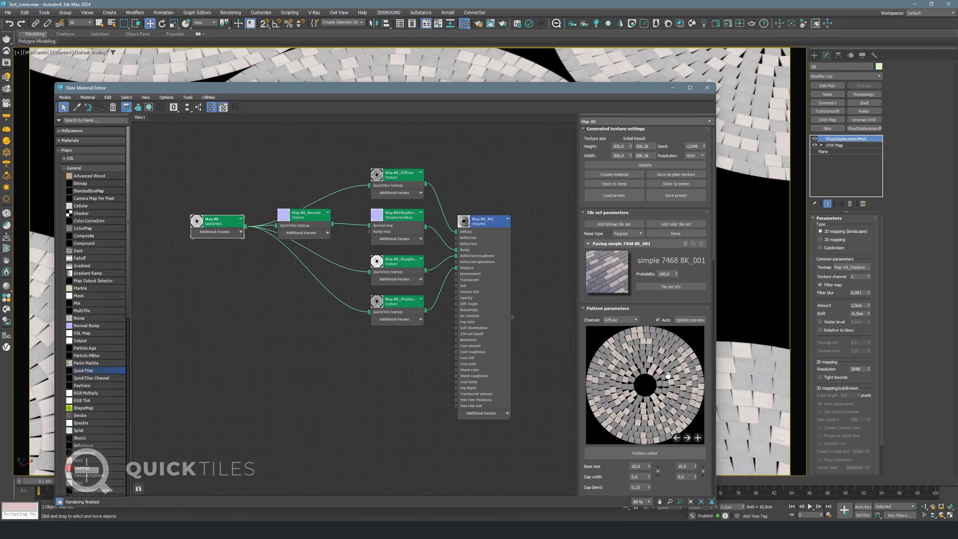
Set the length and width of the plane's UVW Map to 306 cm, and return to the VRayDisplacementMod modifier.
click(837, 146)
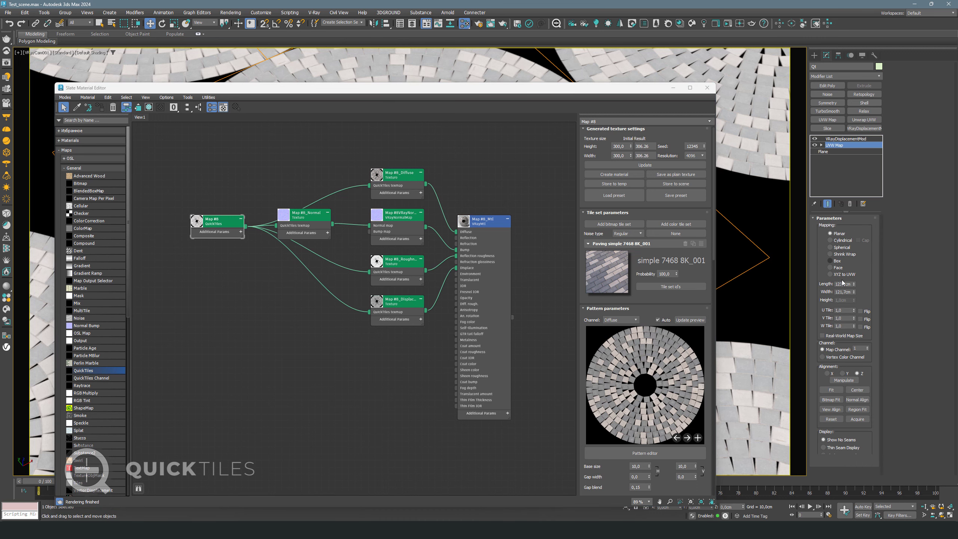
double_click(843, 284)
text(306)
key(Tab)
text(306)
key(Return)
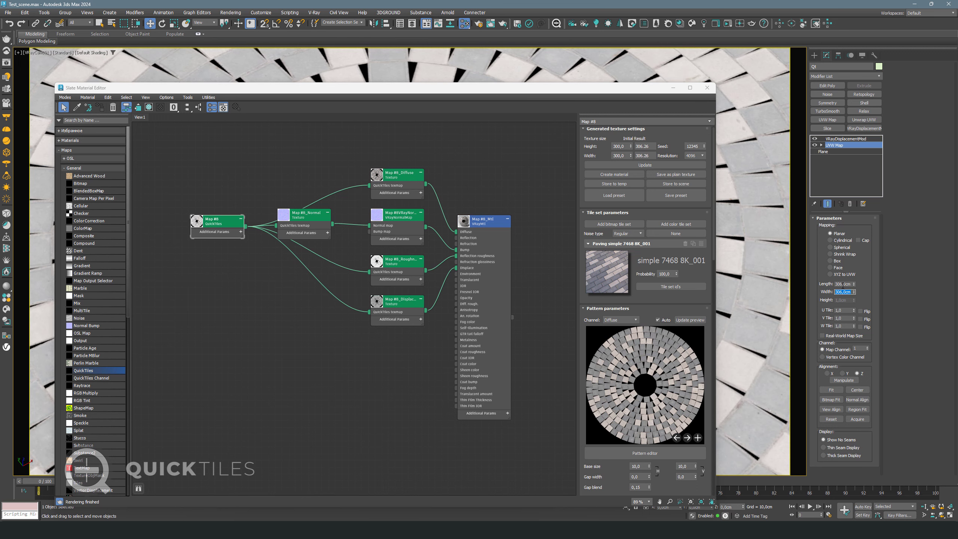
click(847, 139)
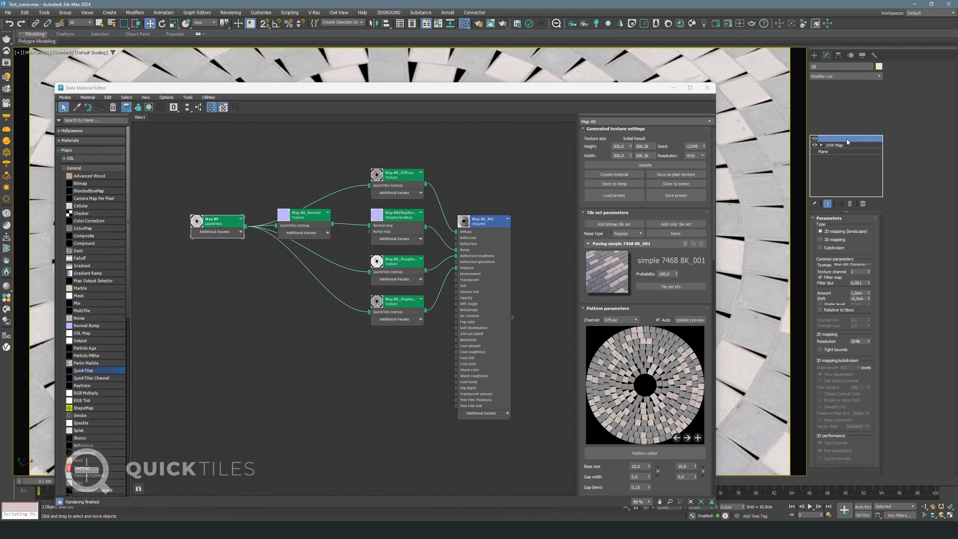
Render the circular paving in the V-Ray Frame Buffer, stop the render, and close the frame buffer.
click(6, 63)
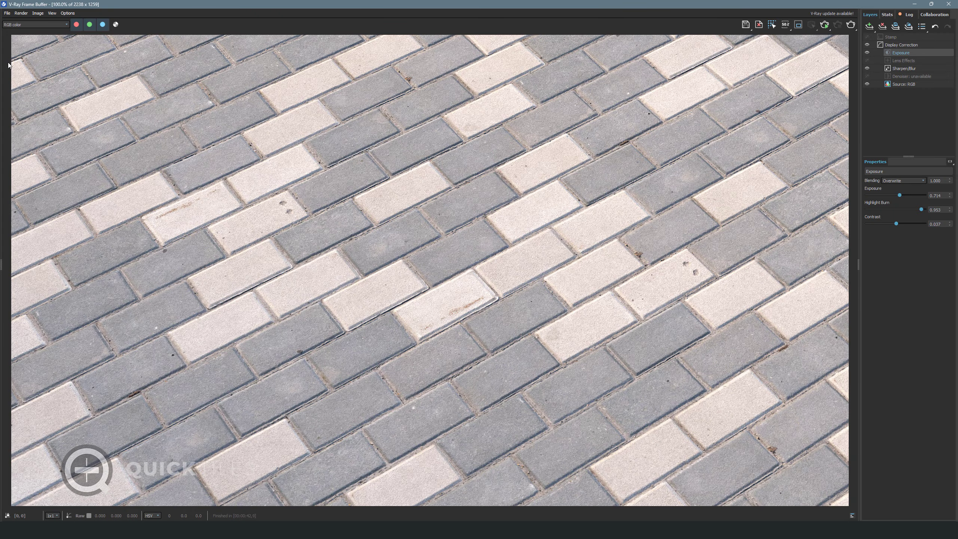
click(825, 26)
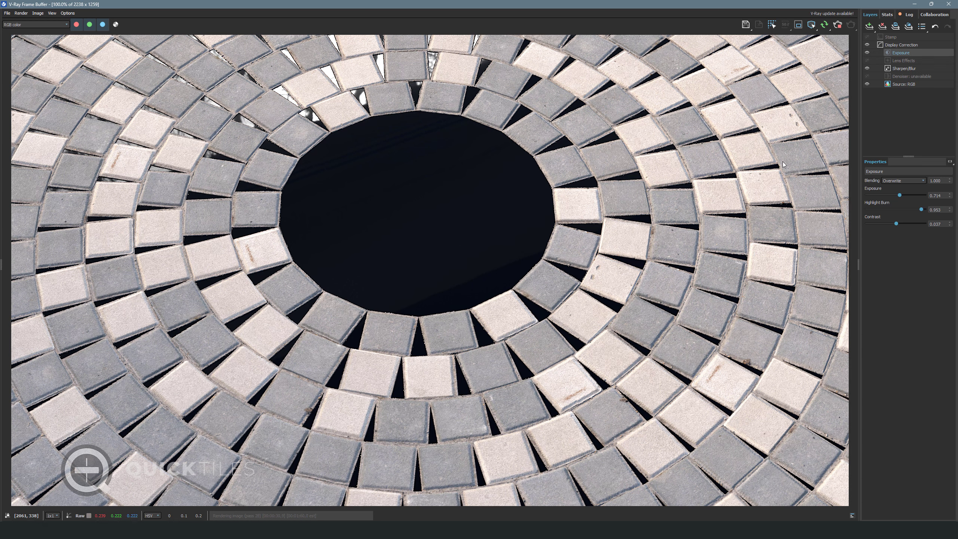
click(840, 25)
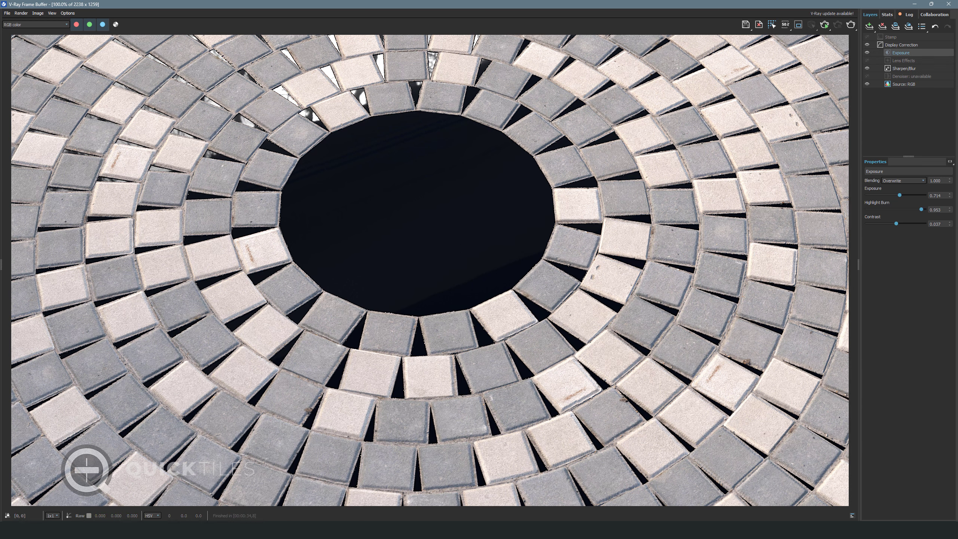
click(948, 4)
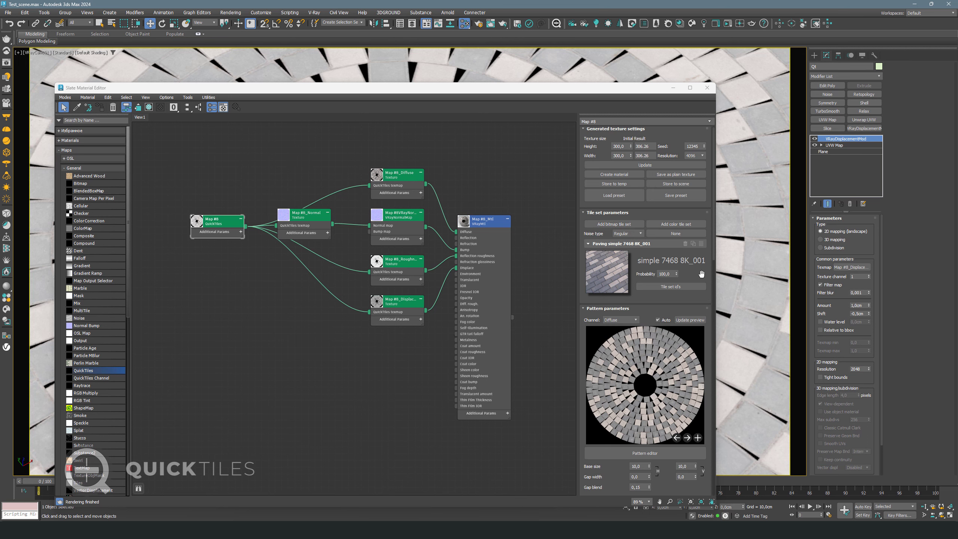
Load the P_Sand_white diffuse, height, normal and roughness images into the matching map slots of the procedural gap.
drag(701, 274, 701, 98)
drag(668, 412, 671, 132)
scroll(671, 150, down, 5)
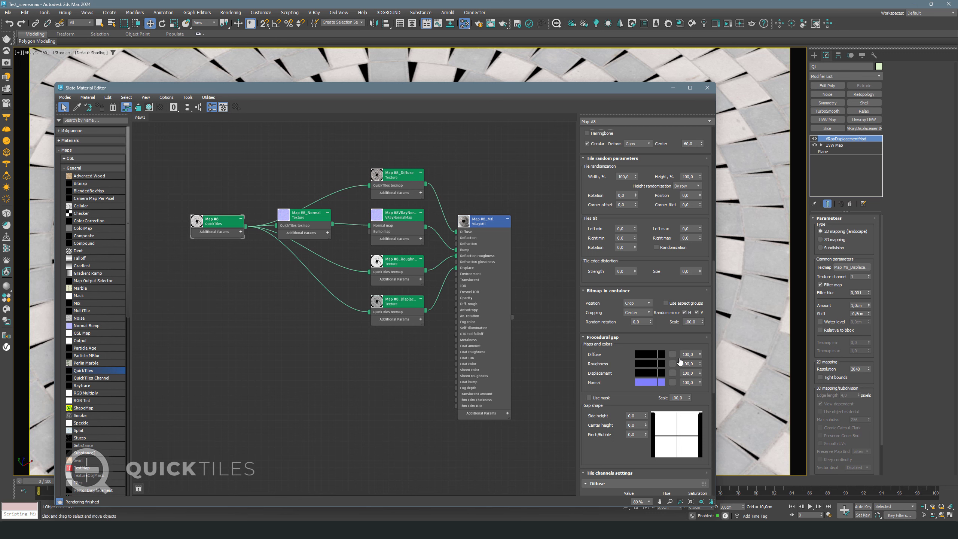
drag(957, 151, 887, 152)
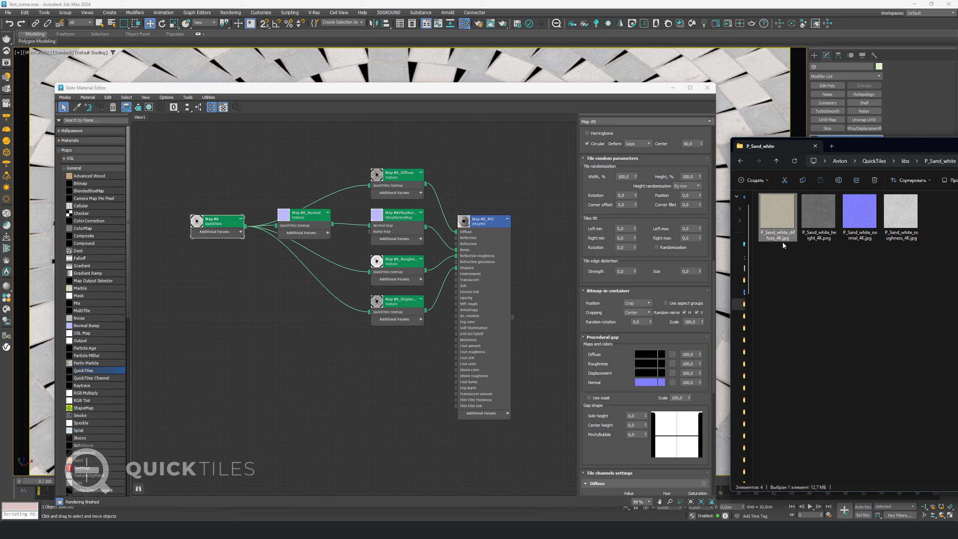
drag(783, 242, 673, 355)
drag(822, 237, 674, 376)
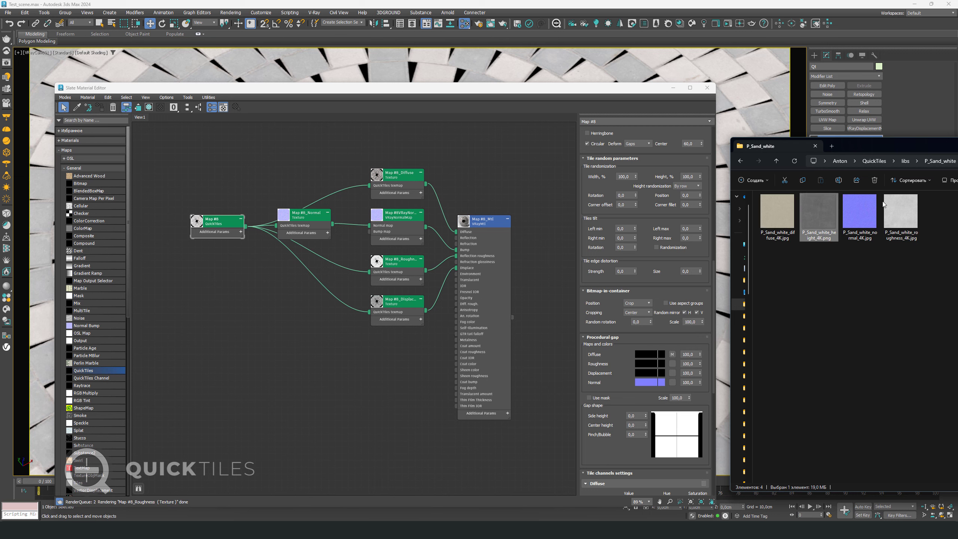
drag(860, 216, 770, 327)
drag(677, 386, 677, 385)
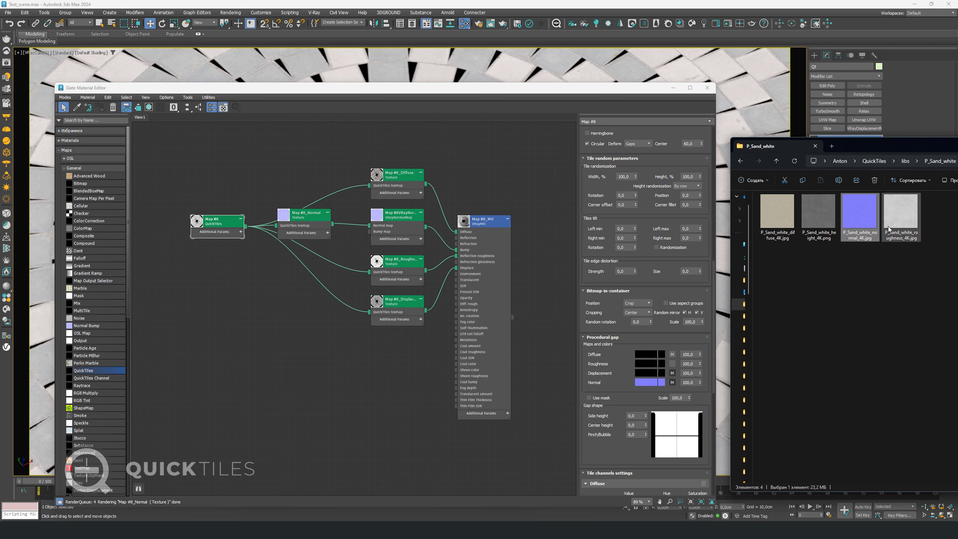
drag(901, 216, 671, 368)
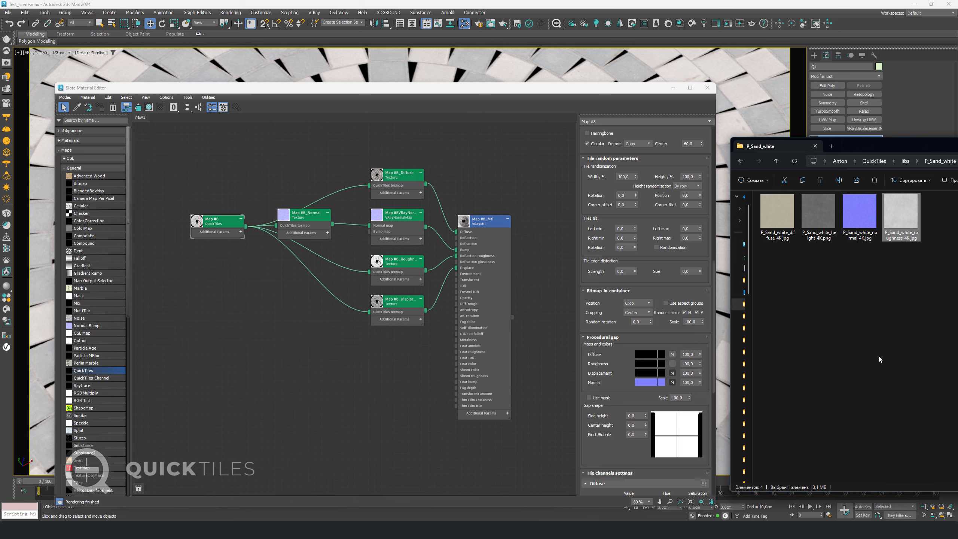
click(667, 359)
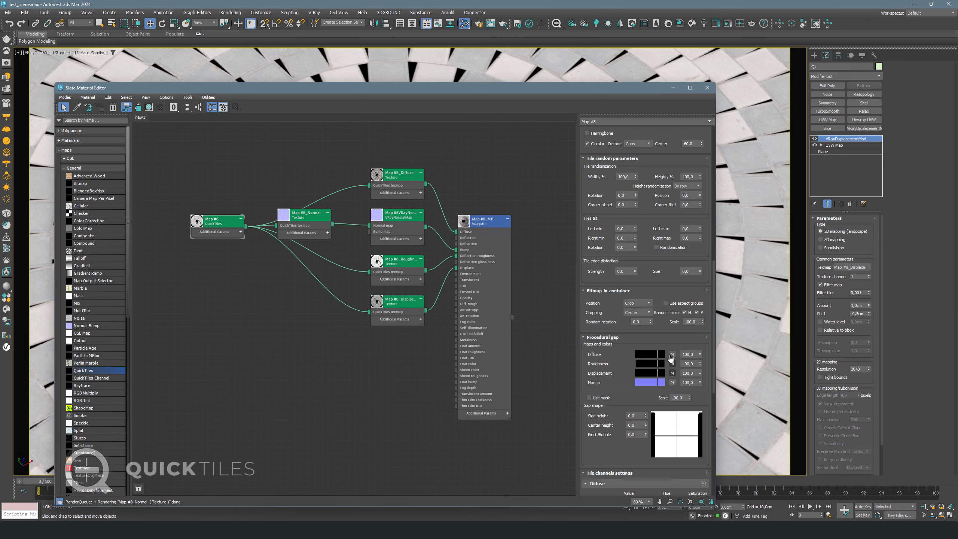
Set the procedural gap's roughness color to white.
click(649, 364)
click(644, 294)
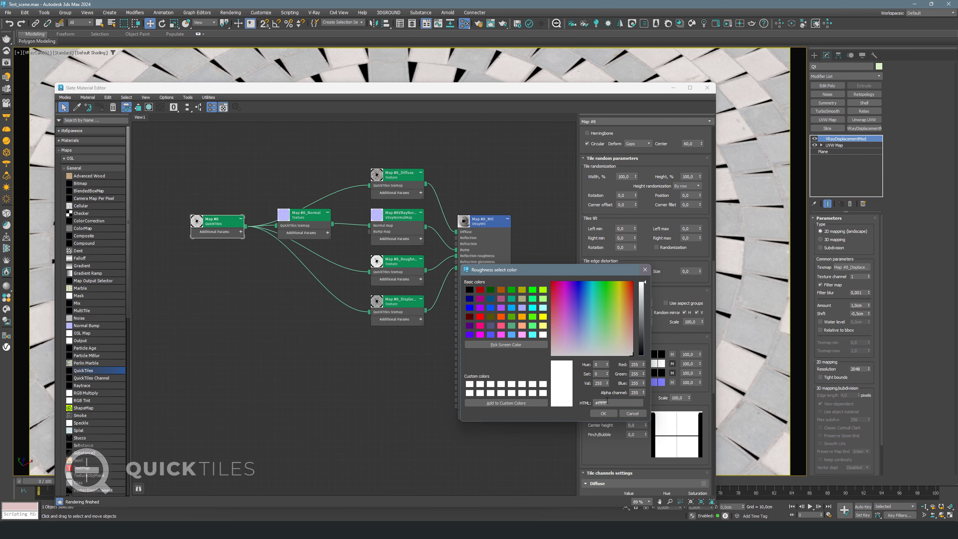
click(604, 413)
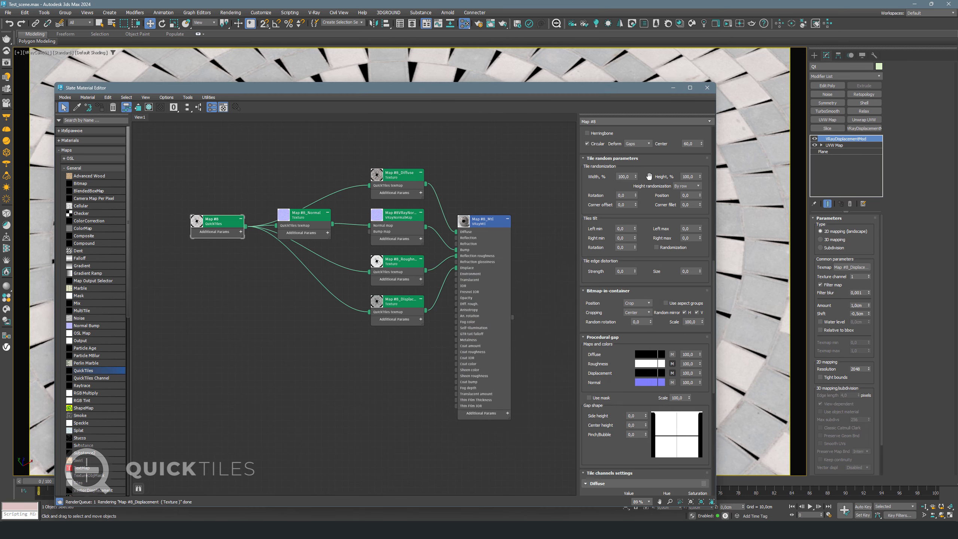
Open the enlarged pattern preview, lower the texture resolution to 2048, and zoom in on the gaps between the tiles.
scroll(649, 176, up, 5)
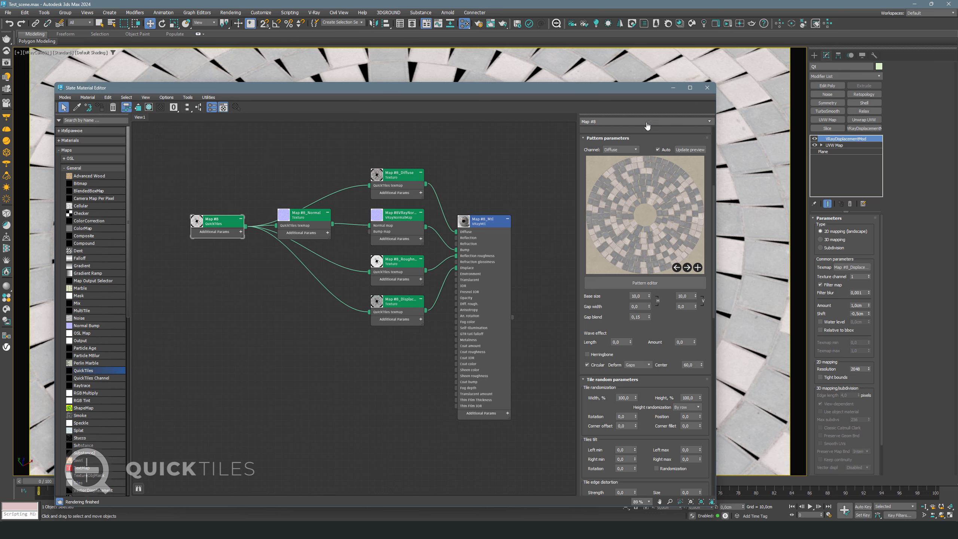
click(698, 267)
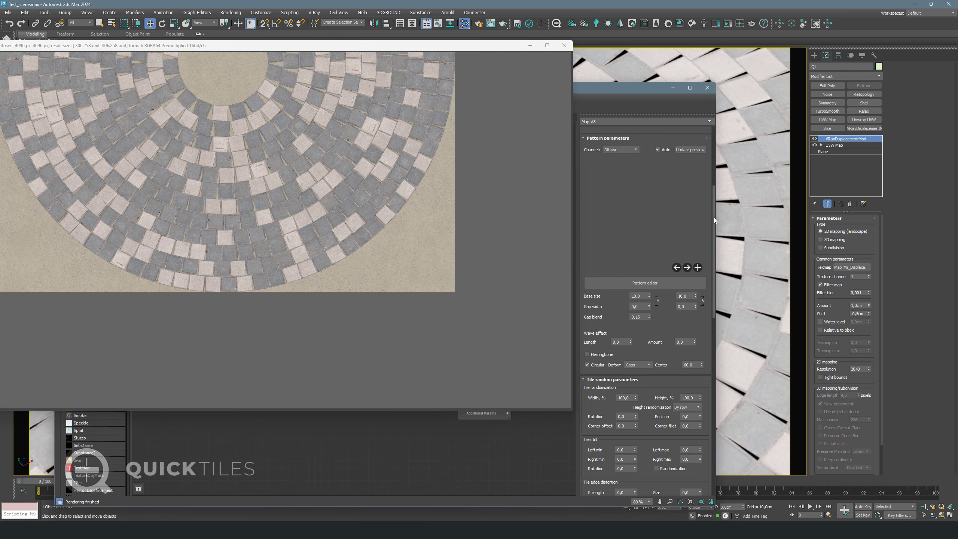
drag(714, 217, 725, 148)
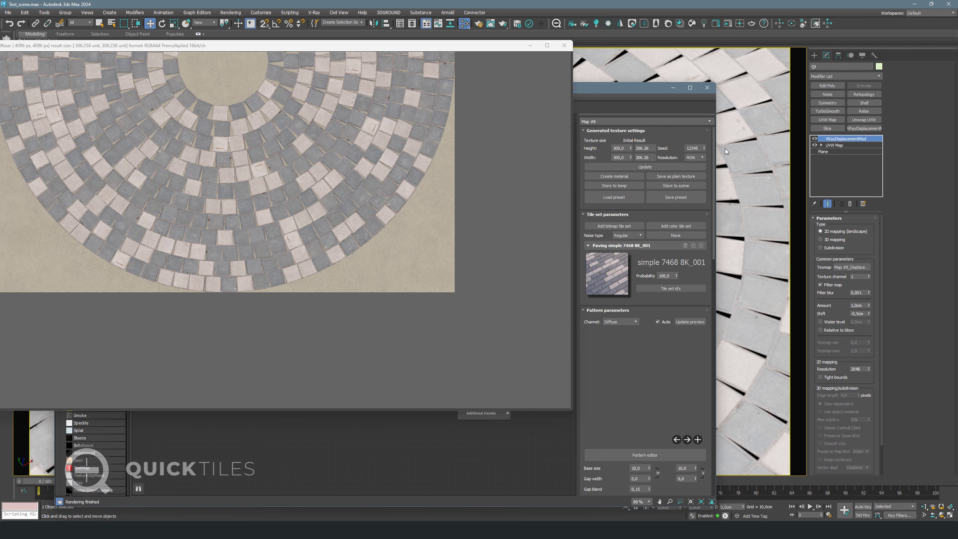
click(699, 158)
click(692, 184)
scroll(454, 264, up, 10)
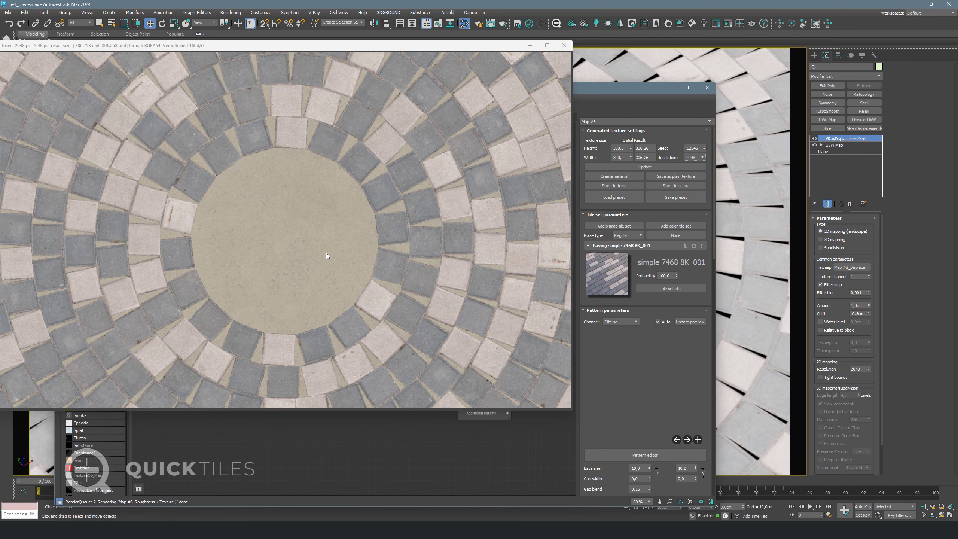
middle_drag(244, 211, 282, 234)
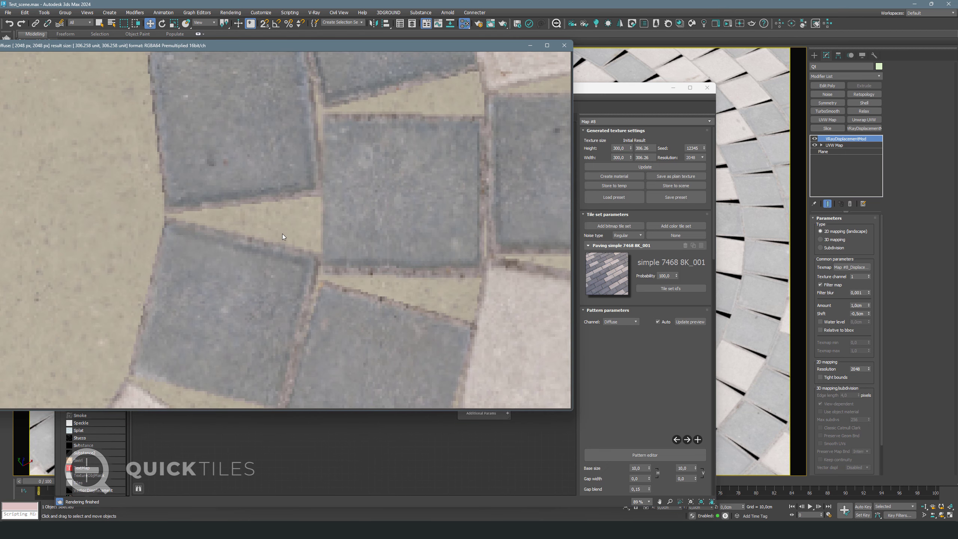
scroll(269, 223, down, 1)
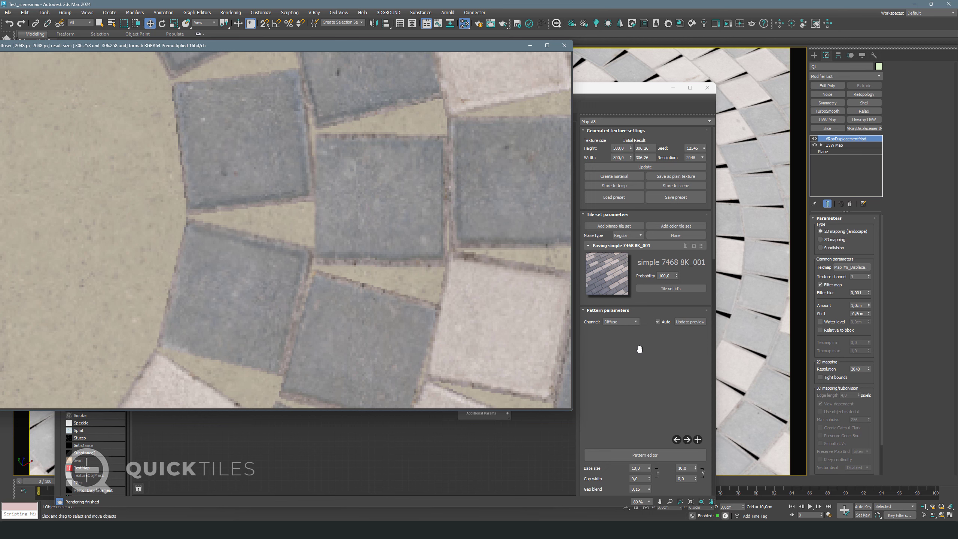
Sample a grey-brown tile-edge color for the gap's diffuse, darken it to #66605c, and set the diffuse map amount to 60.
scroll(640, 350, down, 8)
scroll(651, 383, down, 5)
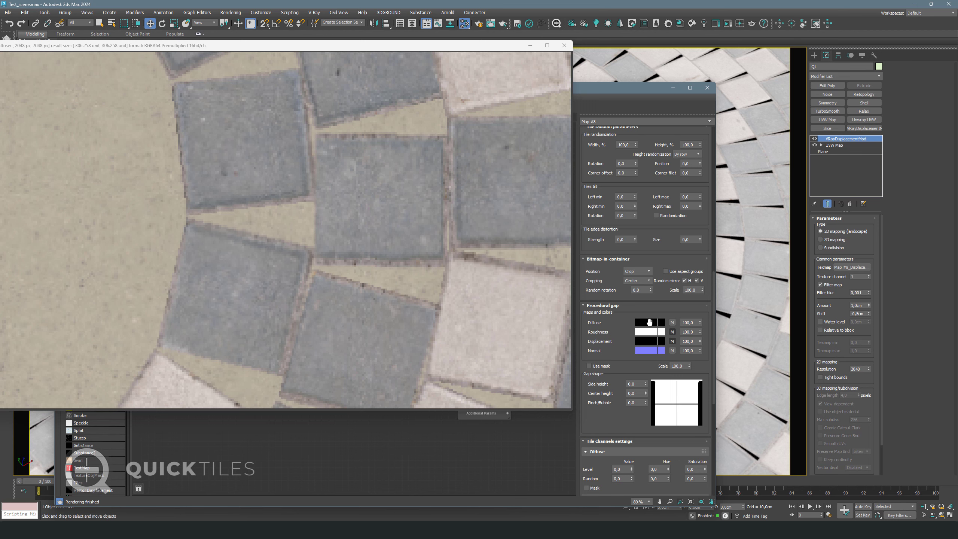
click(647, 322)
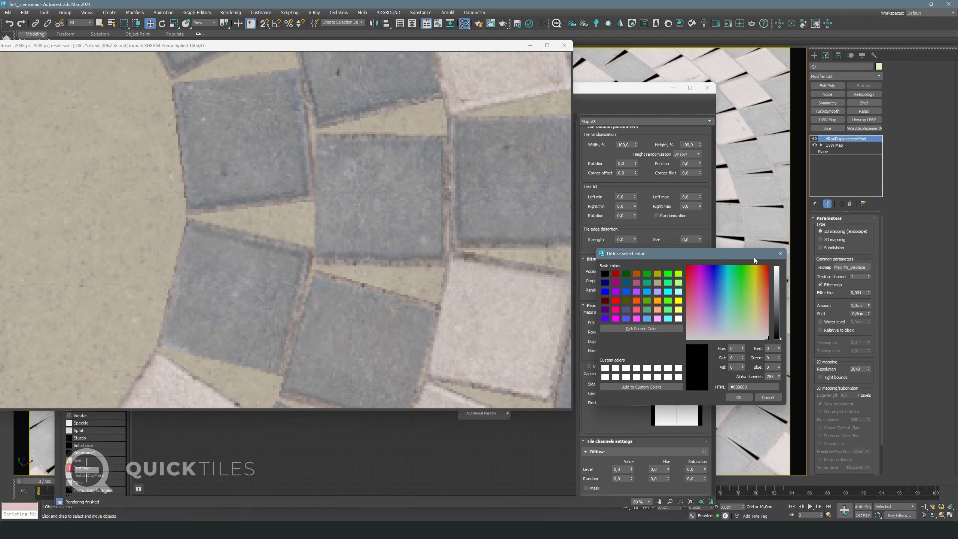
click(641, 328)
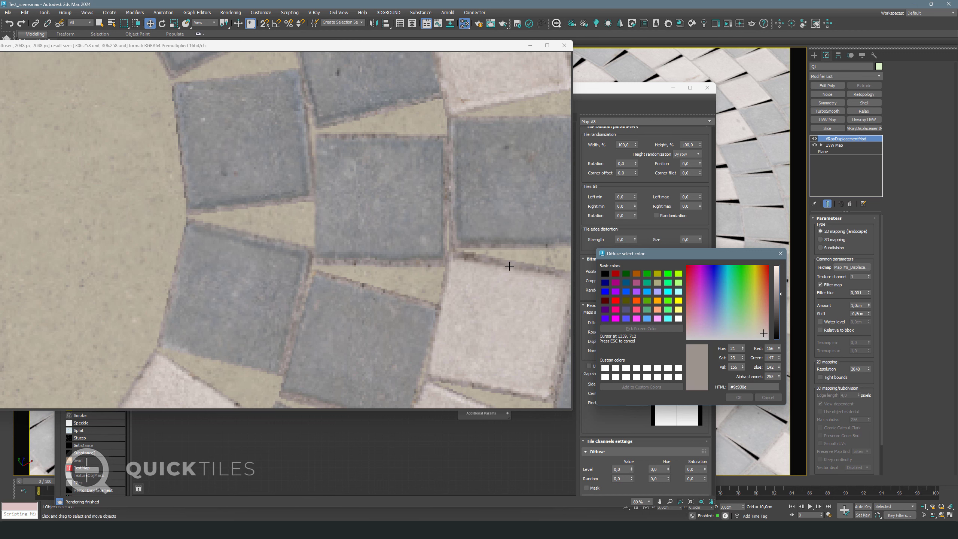
click(409, 263)
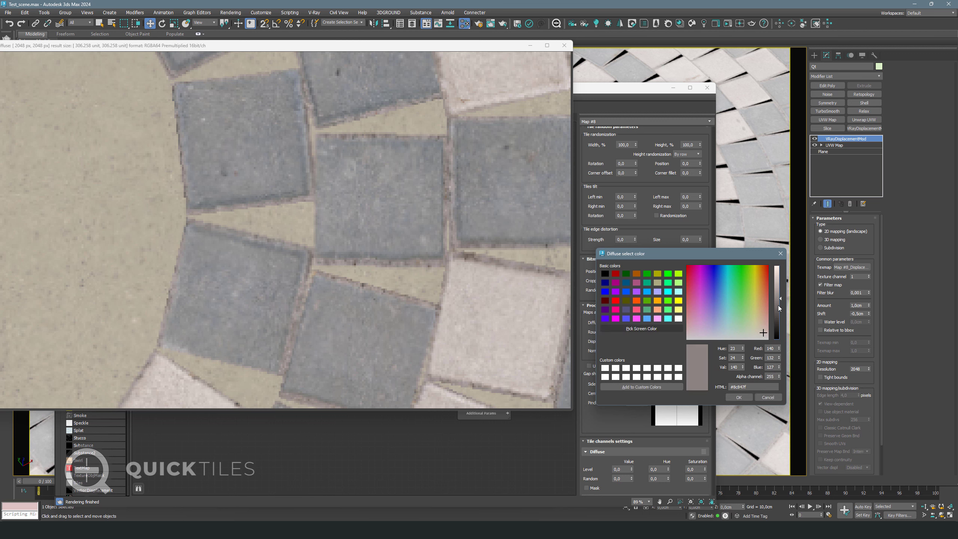
drag(779, 306, 779, 309)
click(739, 397)
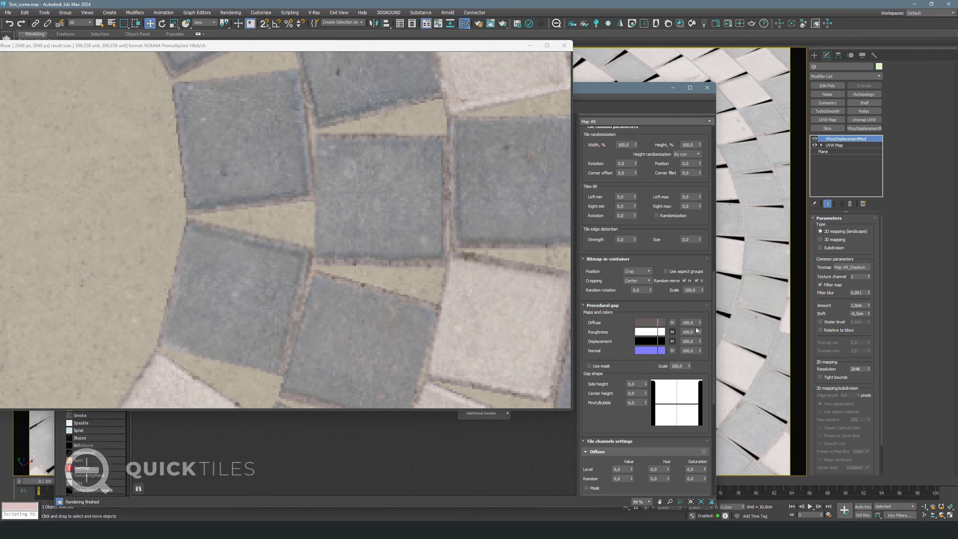
double_click(689, 322)
key(Return)
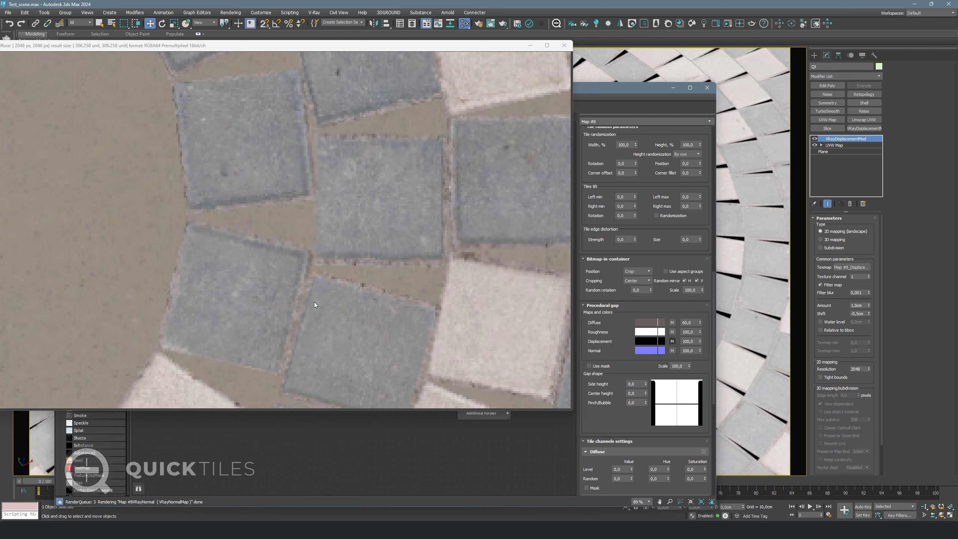
Make the gap's diffuse color slightly lighter and more saturated.
click(645, 324)
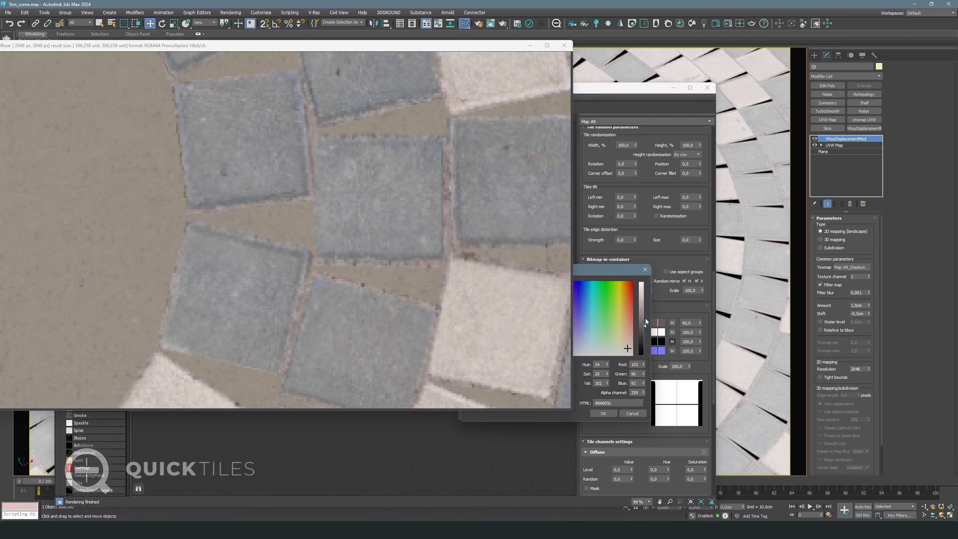
click(645, 318)
click(628, 338)
click(608, 414)
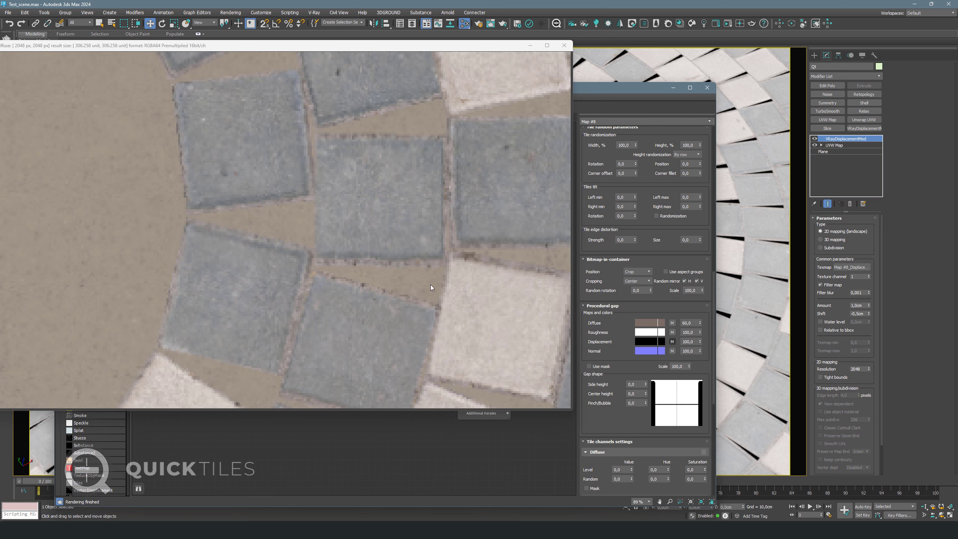
Switch the enlarged pattern preview to the Displacement channel and set the procedural gap's displacement map amount to 50.
right_click(388, 278)
mouse_move(415, 281)
click(462, 290)
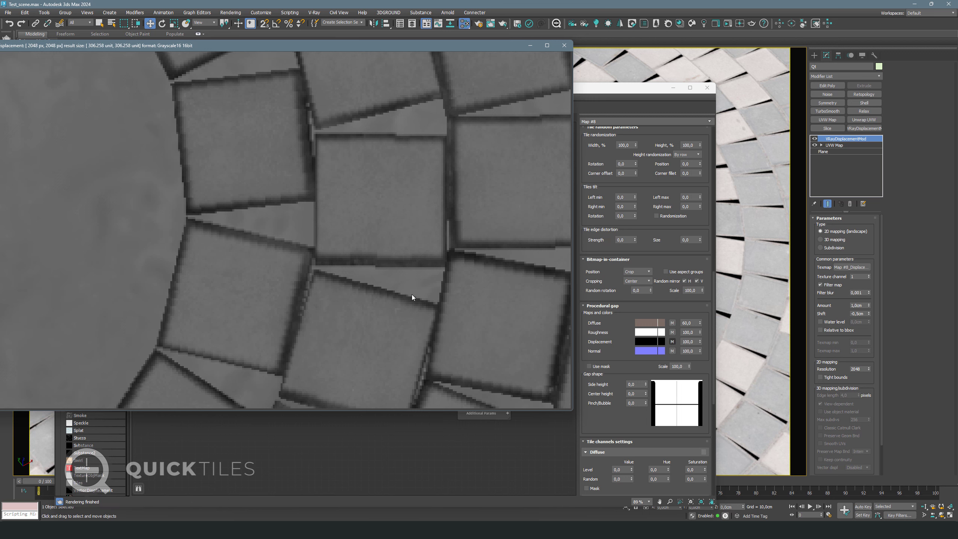
click(688, 341)
text(50)
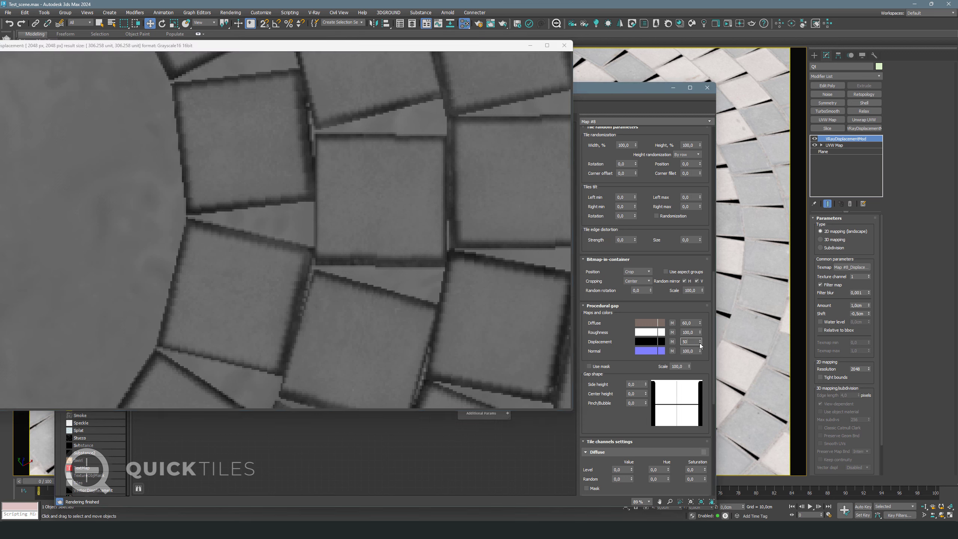
click(661, 307)
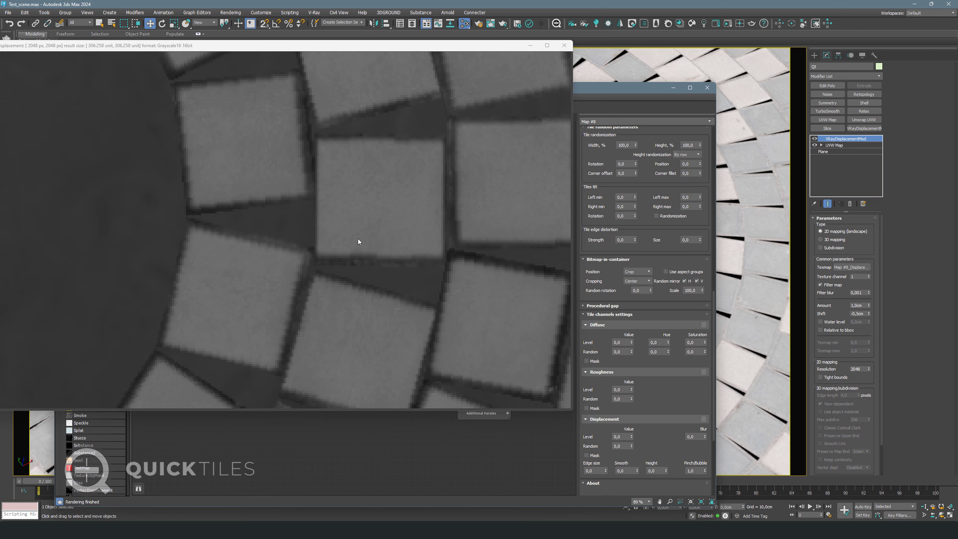
Set the procedural gap's displacement map amount to 40.
click(602, 306)
double_click(690, 342)
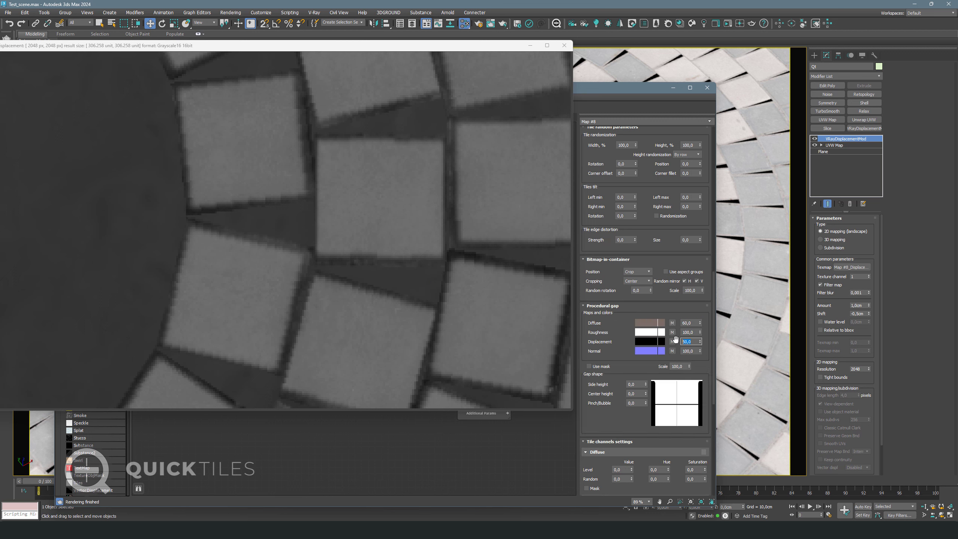
text(40)
click(605, 306)
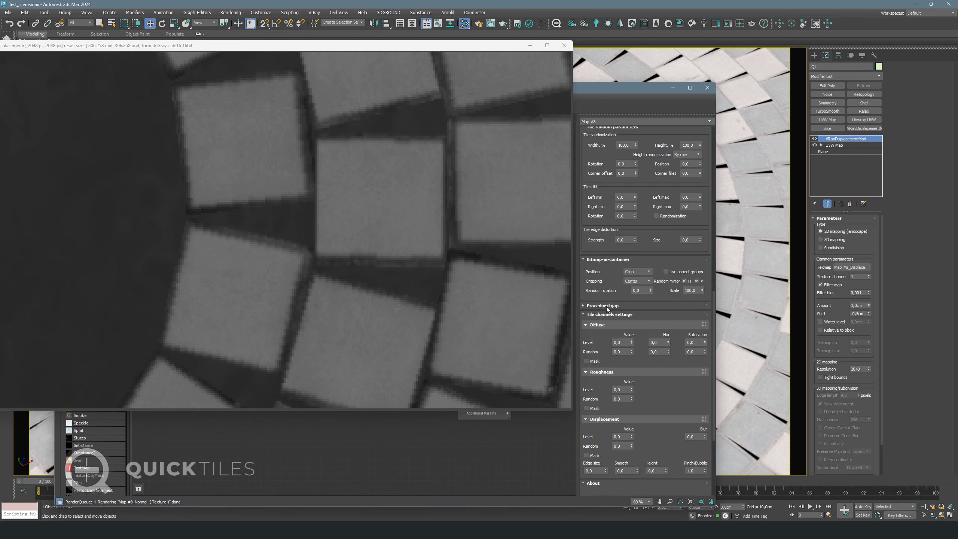
click(606, 306)
drag(606, 307, 608, 341)
Set the tile corner fillet to 0.4.
scroll(607, 341, up, 3)
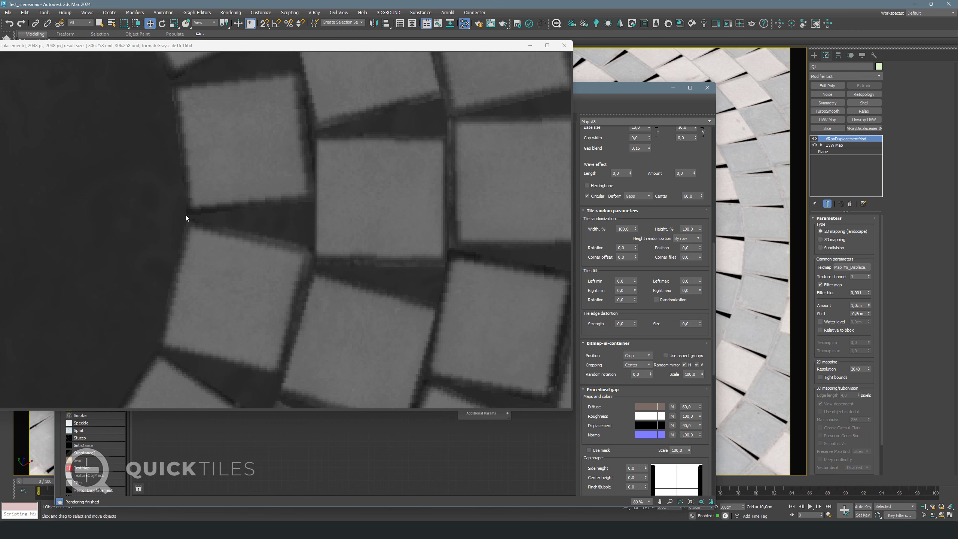
click(686, 257)
text(0,4)
key(Return)
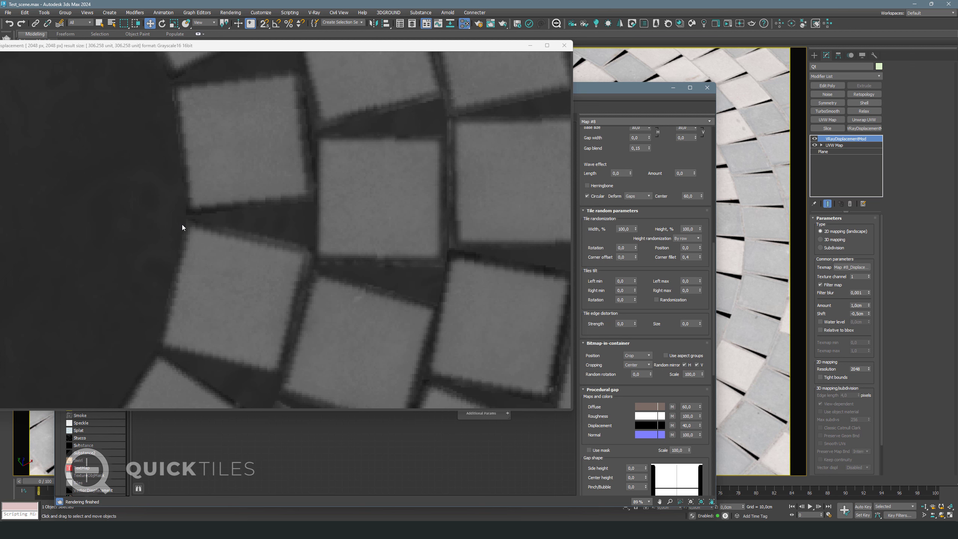
Set the tile corner fillet to 0.7 and check the tile corners in the enlarged preview.
drag(691, 257, 654, 257)
text(0,7)
click(519, 278)
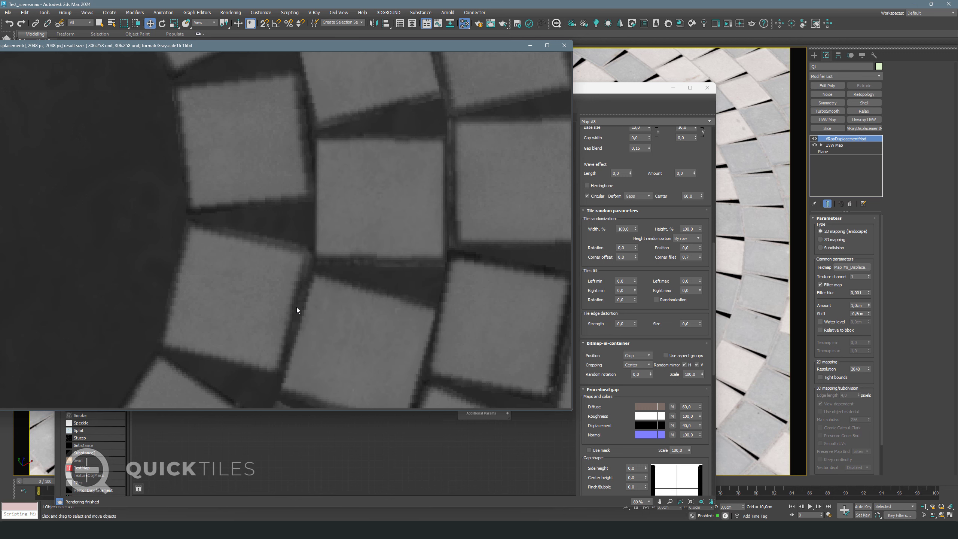
scroll(296, 307, down, 2)
scroll(417, 255, up, 3)
scroll(424, 260, down, 5)
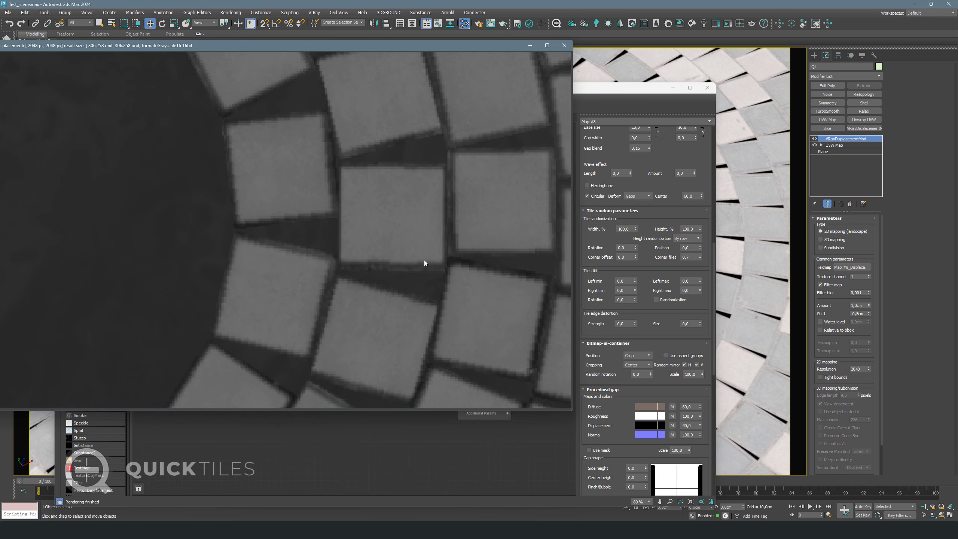
scroll(476, 269, up, 1)
Switch the enlarged preview to the Roughness channel and set the procedural gap's roughness map amount to 60.
right_click(473, 268)
mouse_move(497, 273)
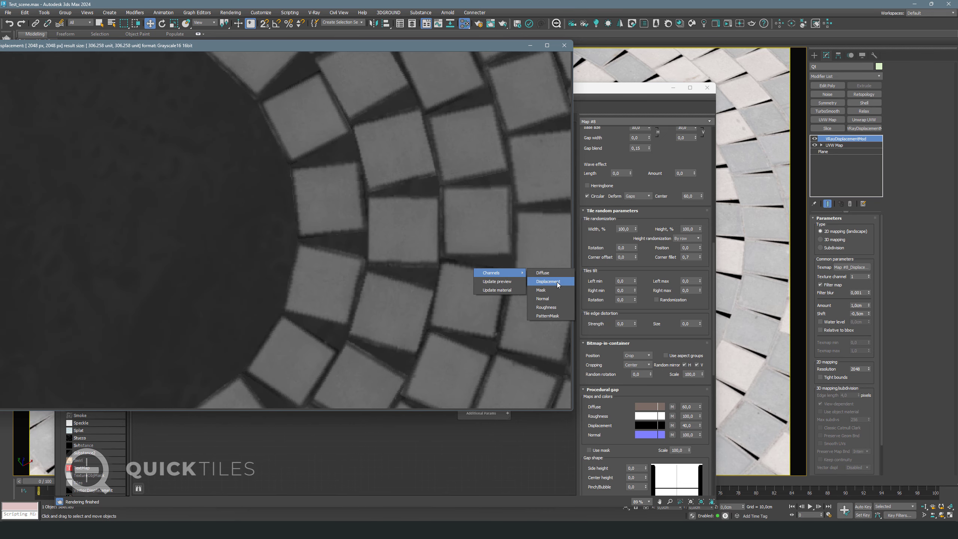
click(547, 307)
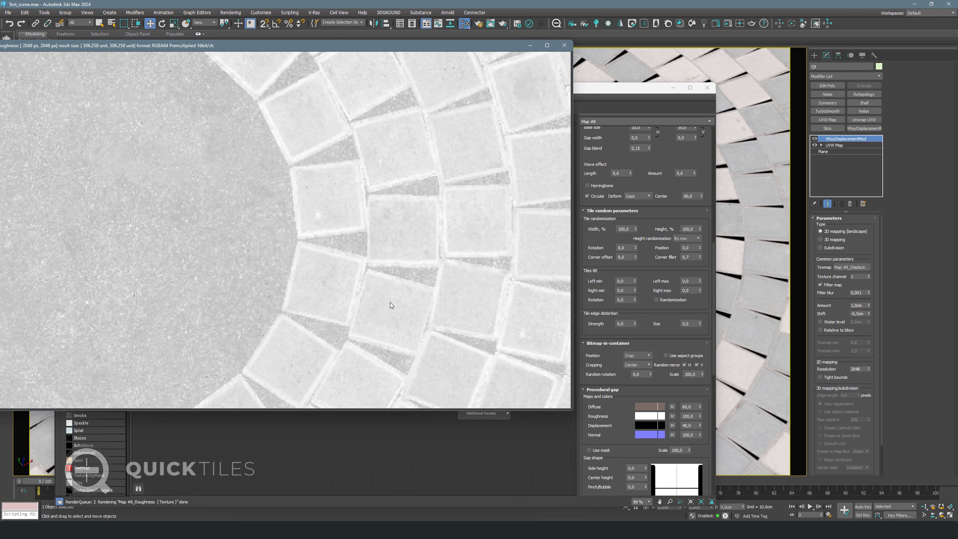
click(693, 415)
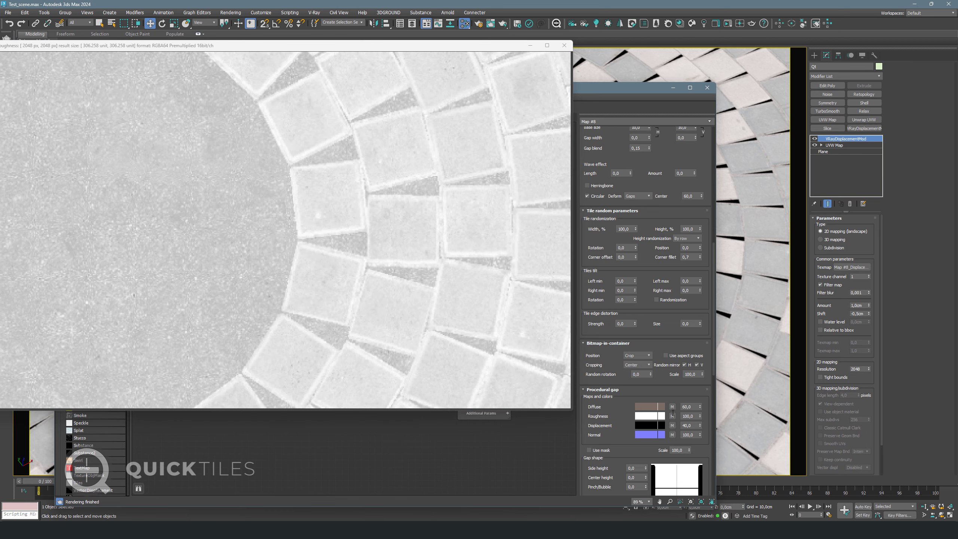
double_click(693, 416)
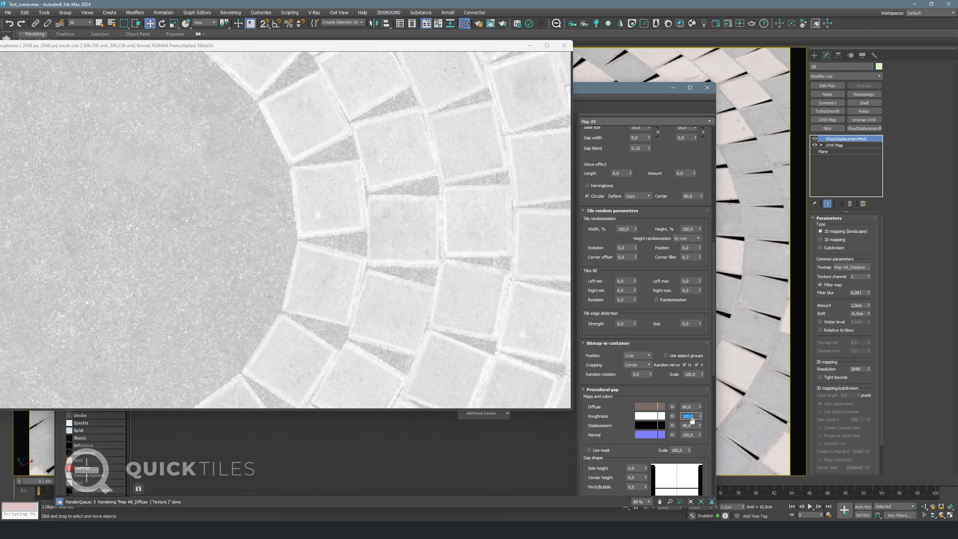
text(60)
key(Return)
click(618, 390)
click(617, 390)
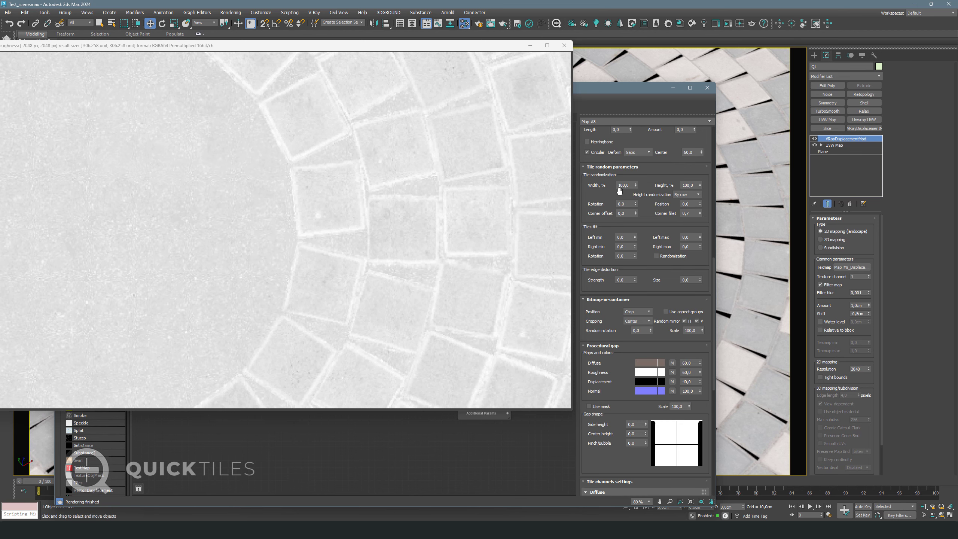
Close the enlarged preview, raise the generated texture resolution to 4096, and update the textures.
scroll(589, 169, up, 5)
click(566, 45)
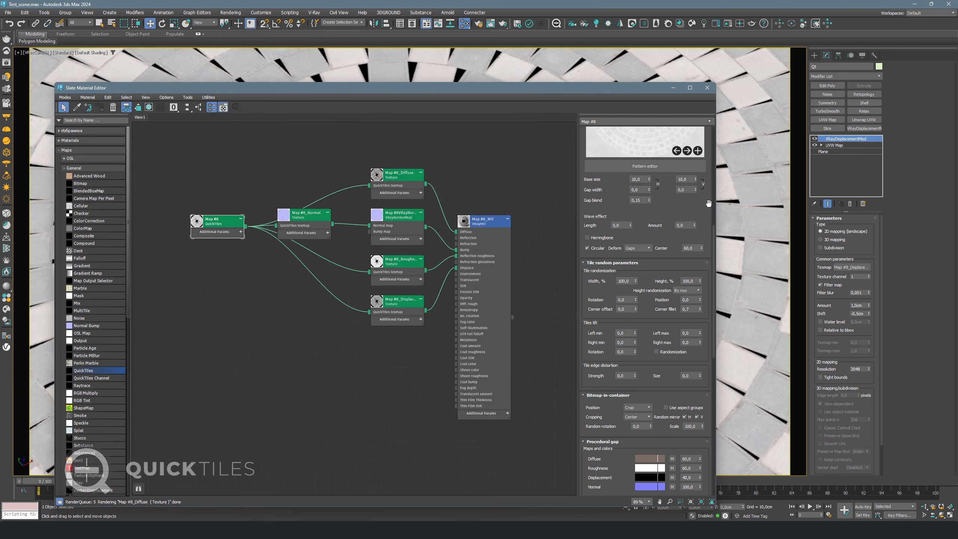
drag(696, 219, 689, 445)
scroll(682, 231, up, 3)
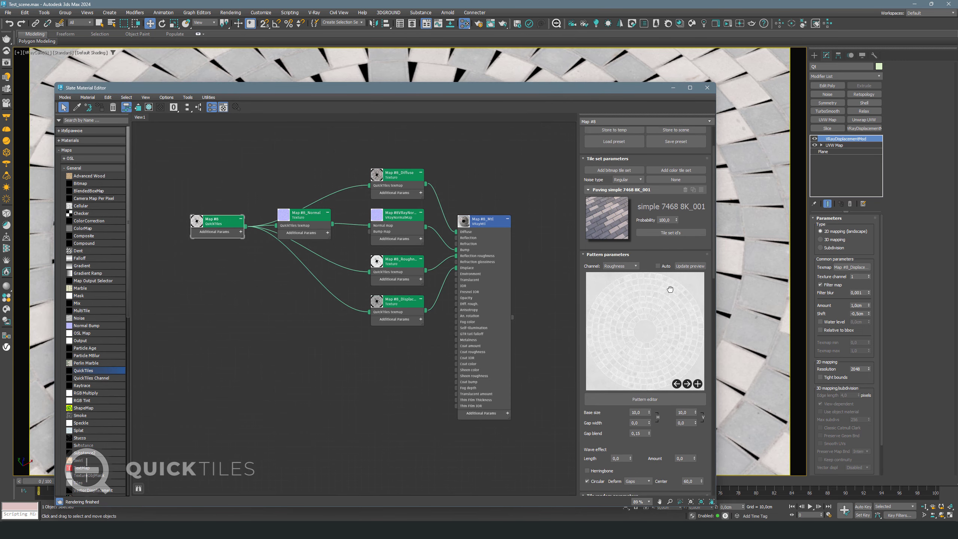
click(695, 158)
click(693, 178)
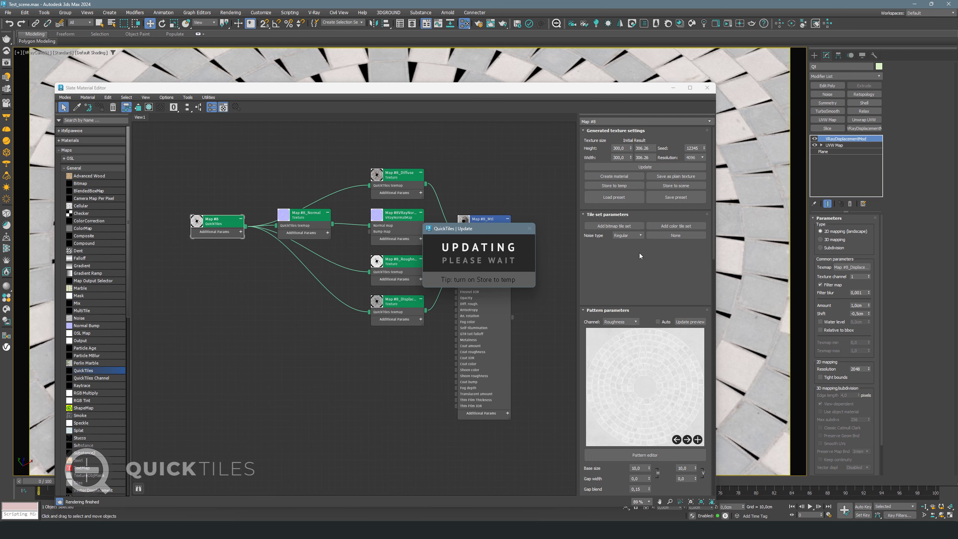
Uncover the viewport and test-render the circular paving in V-Ray, stopping the render and closing the frame buffer at the end.
drag(597, 89, 444, 321)
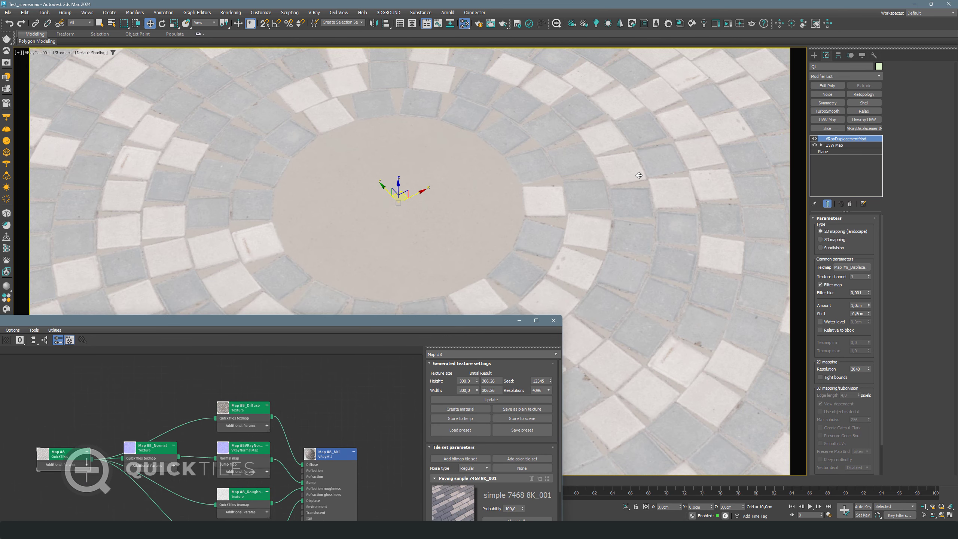
click(5, 64)
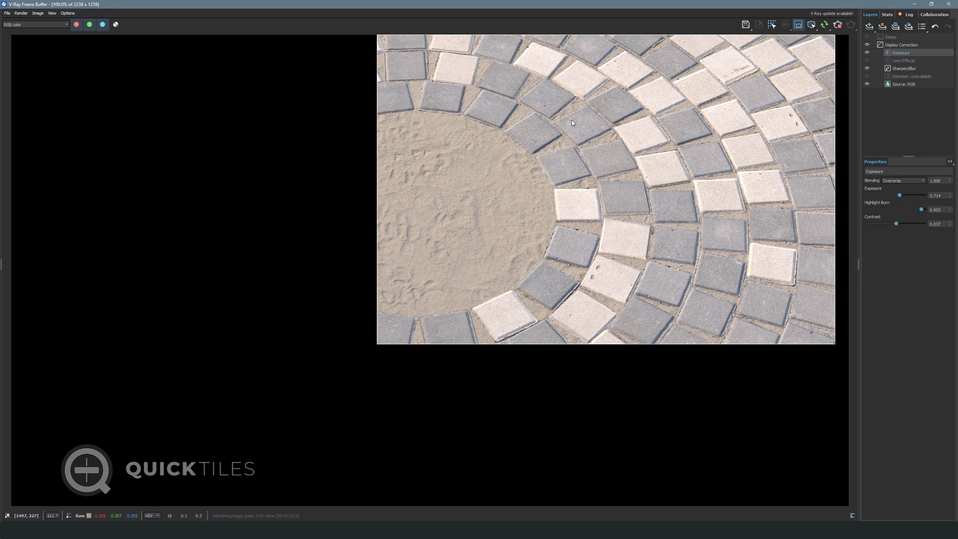
click(837, 25)
click(956, 5)
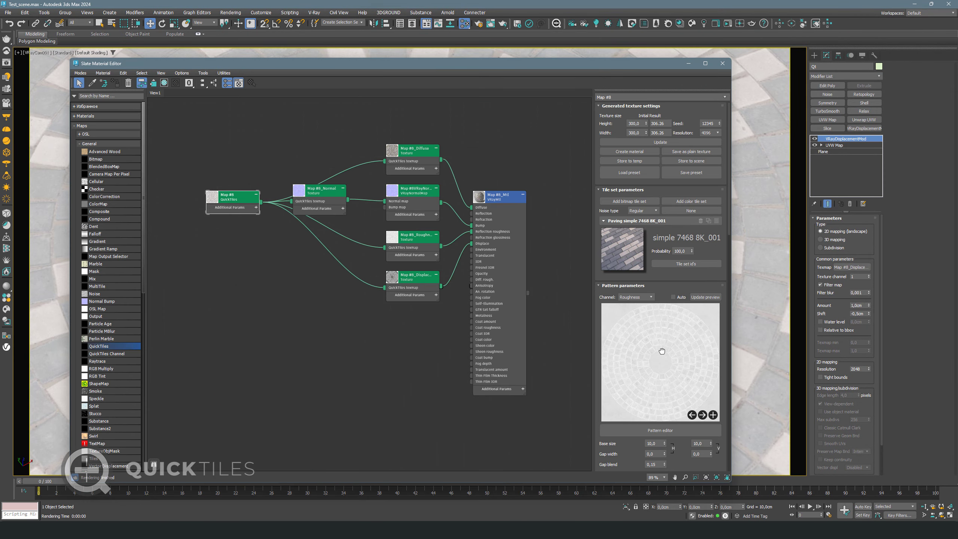
Replace the circular tile layout with the herringbone layout and set the pattern preview to the Diffuse channel.
scroll(641, 340, down, 5)
click(602, 342)
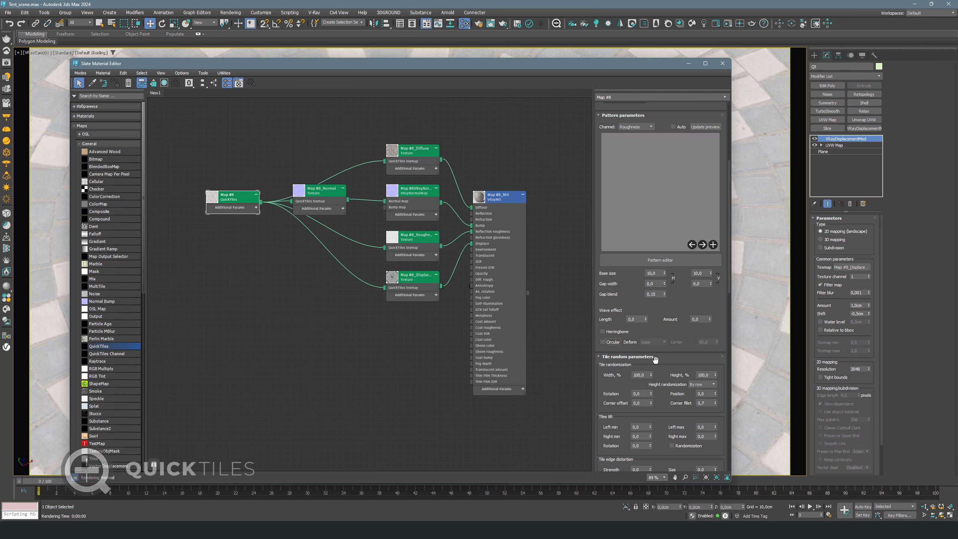
click(602, 331)
scroll(631, 295, up, 1)
scroll(631, 296, up, 5)
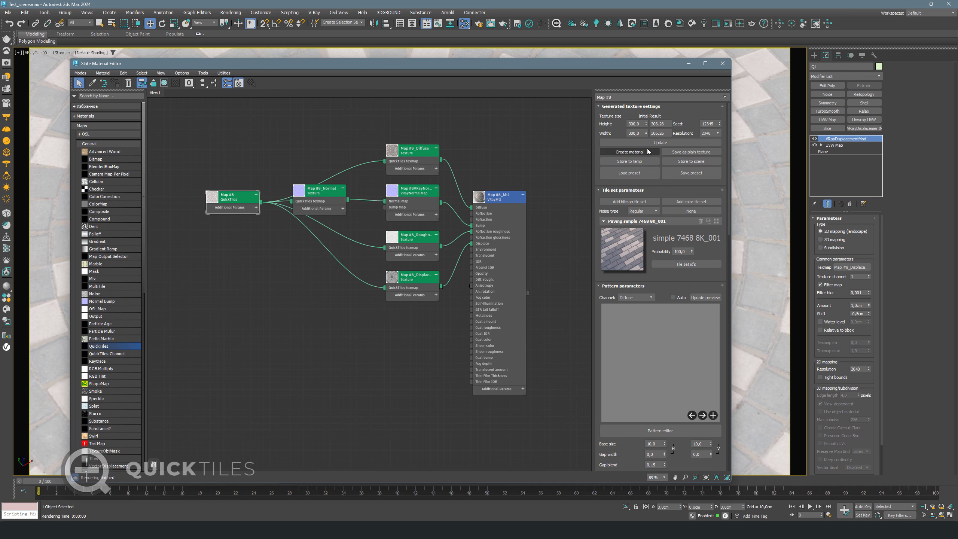
Set the generated texture's height and width to 100 with a resolution of 2048.
click(637, 124)
text(100)
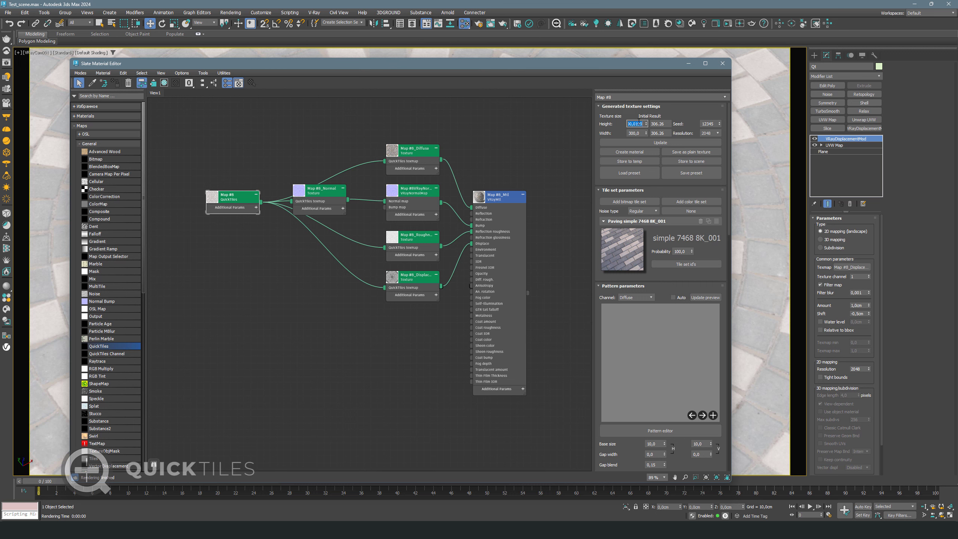
triple_click(637, 124)
text(100)
key(Return)
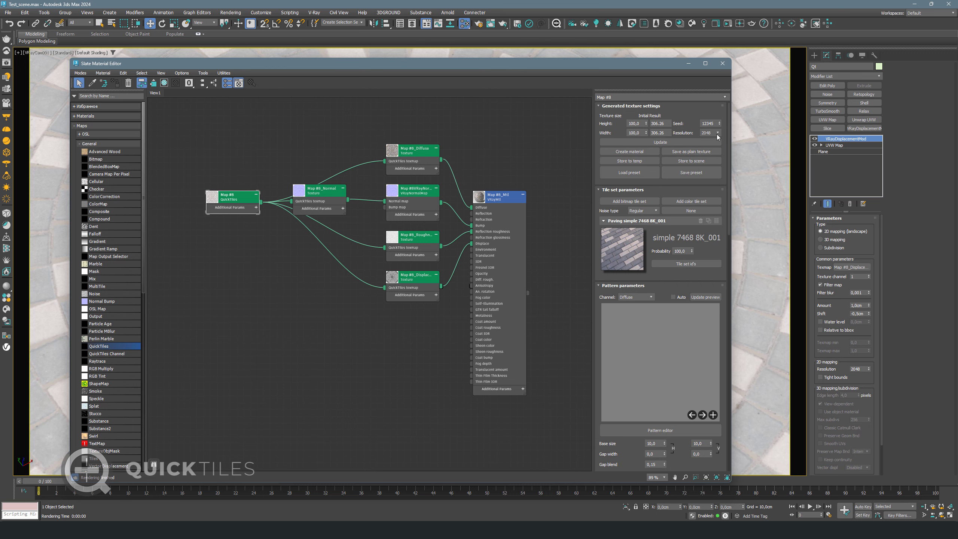
click(713, 133)
click(700, 114)
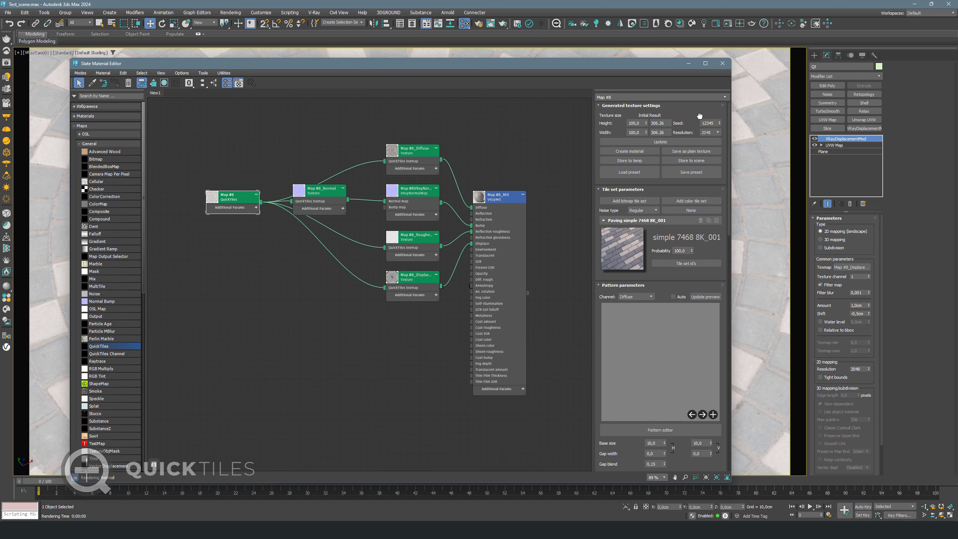
Turn on automatic pattern preview updates and set the first base size value of the tiles to 20.
scroll(680, 284, down, 3)
click(678, 223)
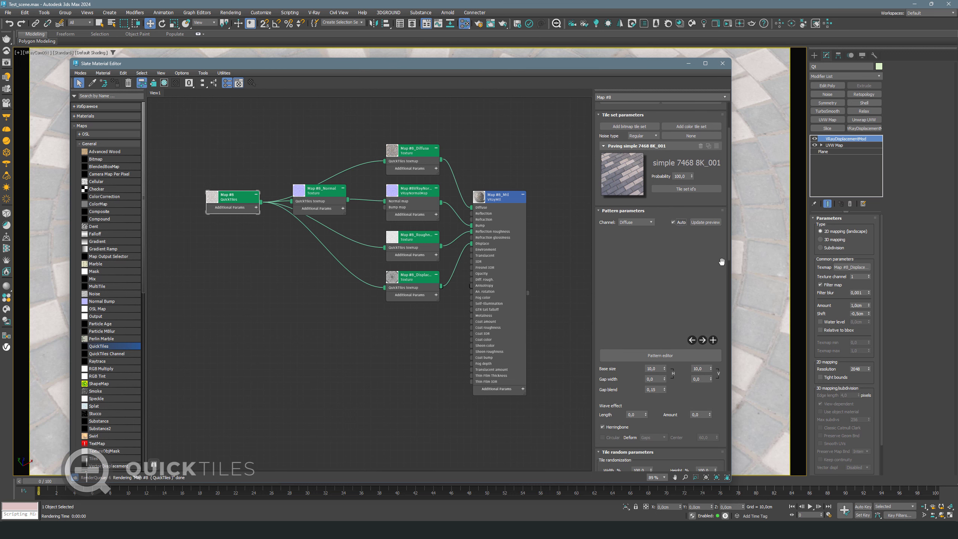
scroll(681, 296, up, 1)
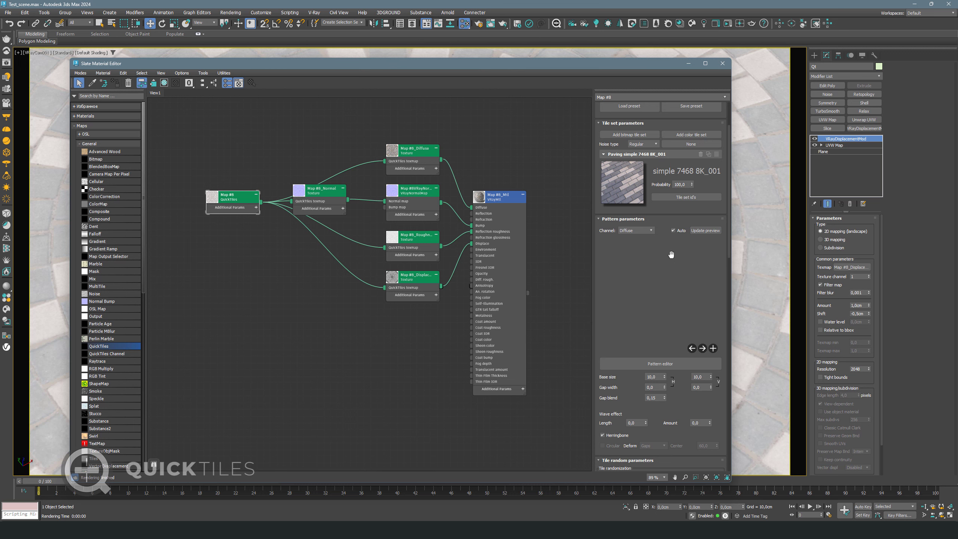
scroll(670, 298, down, 1)
scroll(665, 283, down, 1)
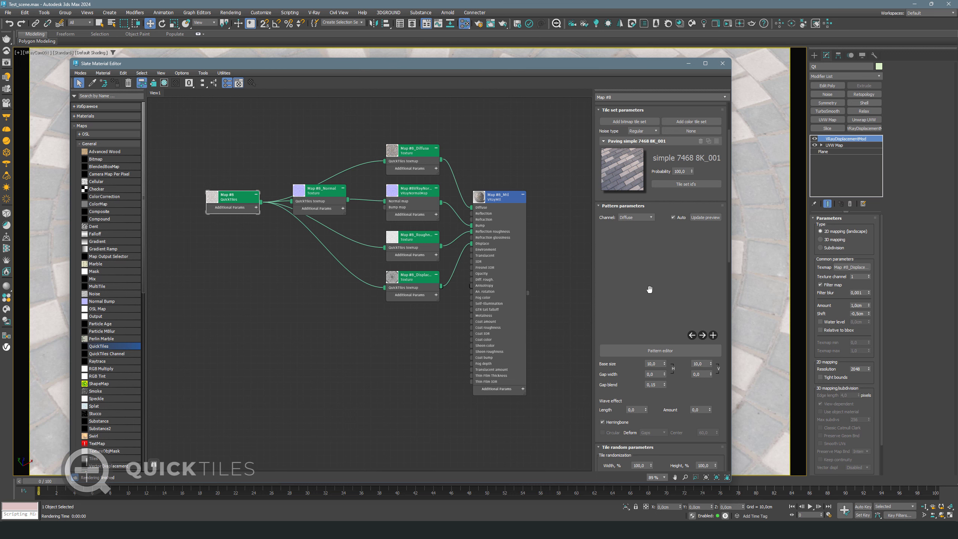
drag(654, 363, 640, 362)
text(20)
key(Return)
drag(689, 287, 690, 299)
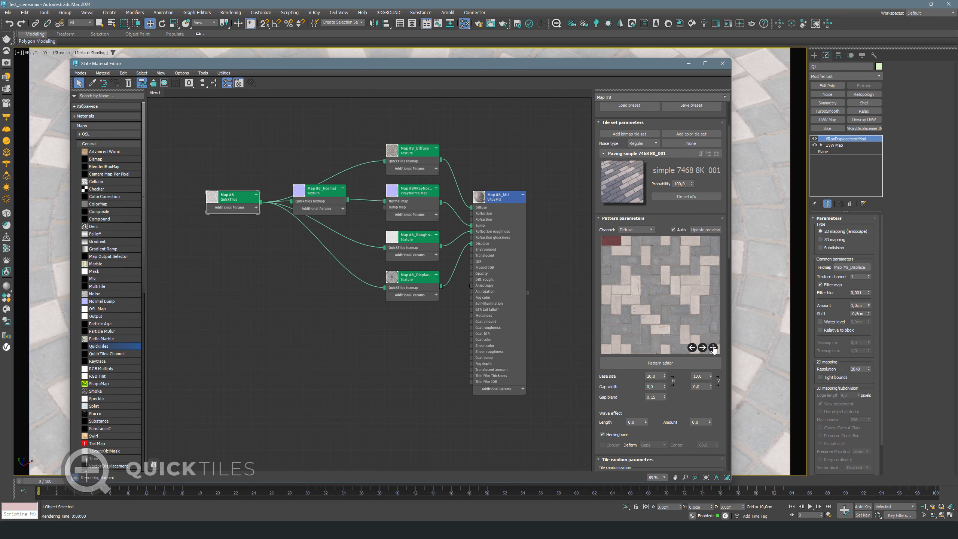
Open the enlarged pattern preview and examine the herringbone tiles and their joints up close.
click(637, 283)
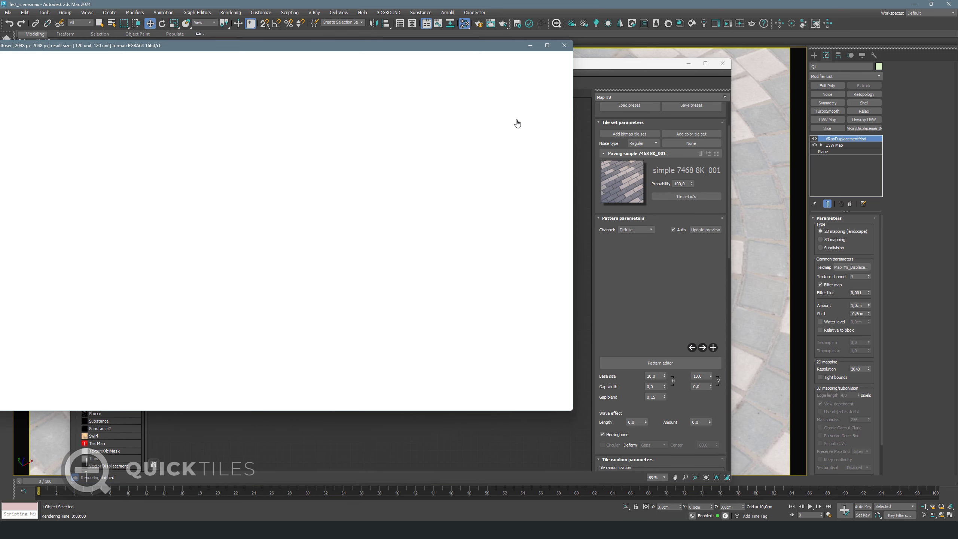
scroll(396, 287, down, 3)
scroll(399, 298, down, 3)
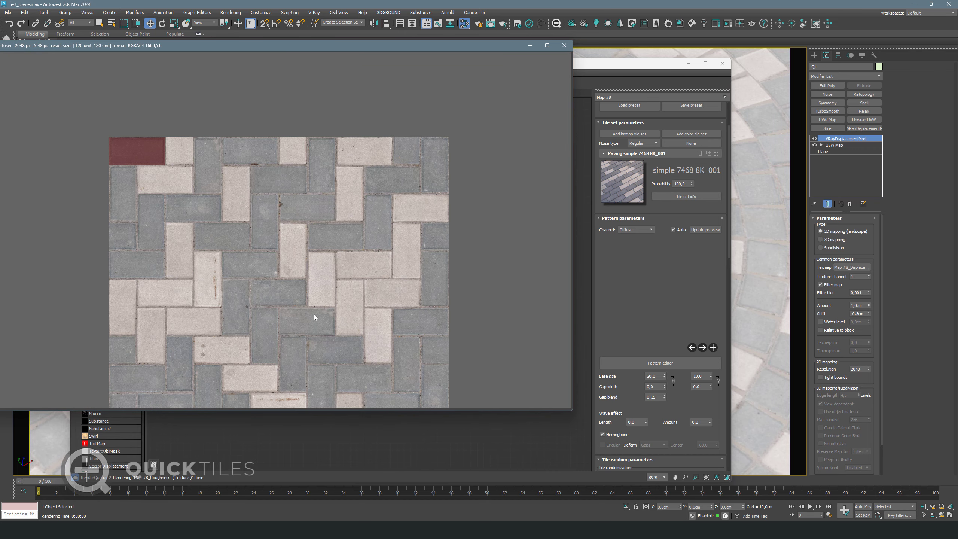
scroll(316, 313, down, 2)
scroll(272, 236, up, 1)
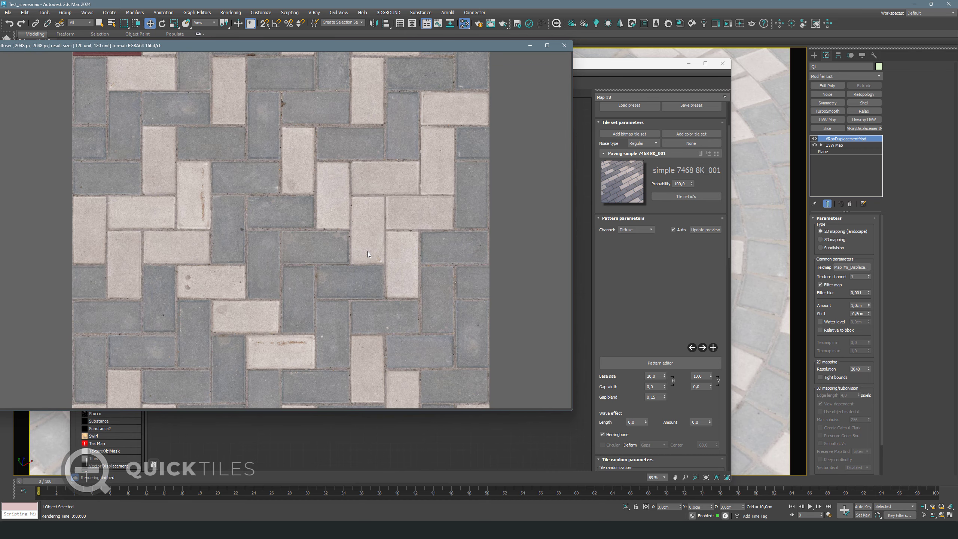
scroll(265, 262, up, 2)
middle_drag(242, 257, 275, 260)
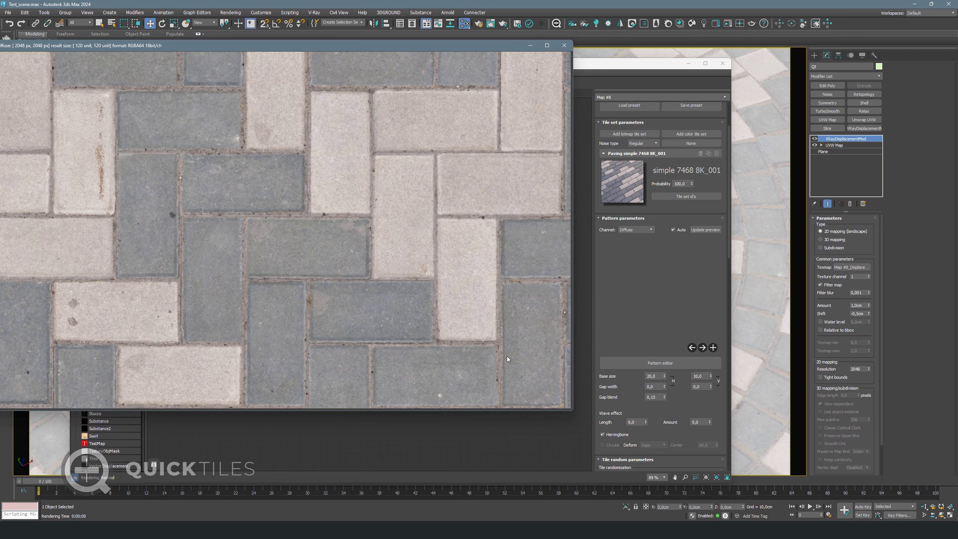
Set the first base size value of the herringbone tiles to 25.
double_click(652, 376)
text(25)
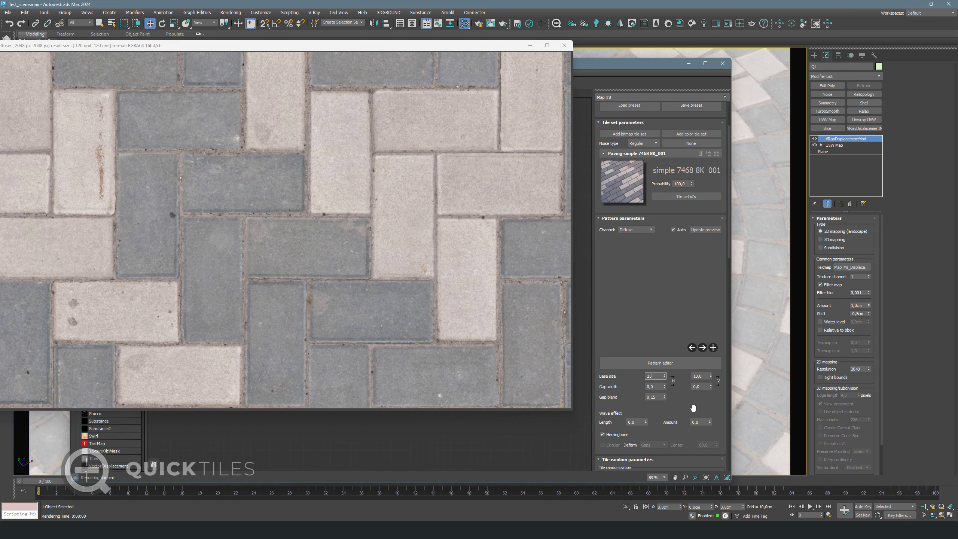
key(Return)
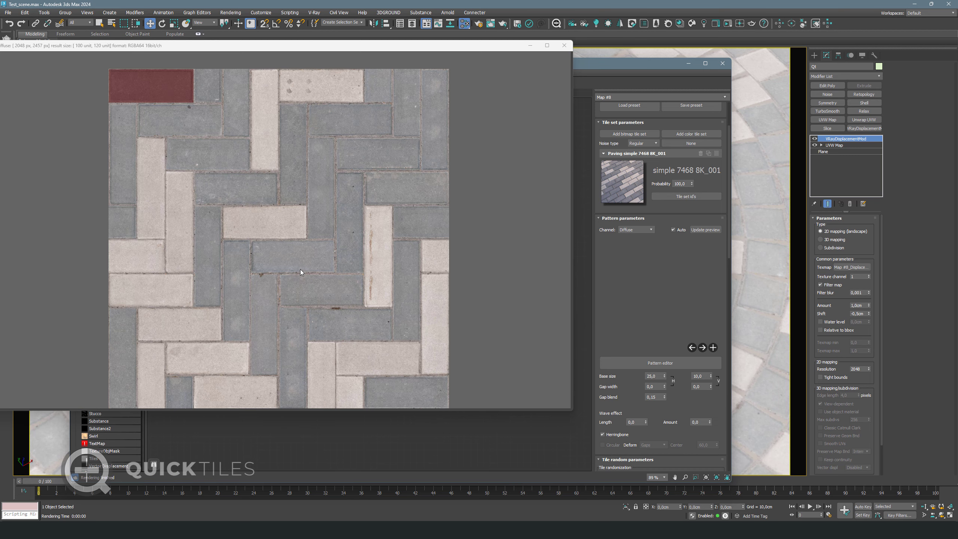
Examine the herringbone pattern in the enlarged preview, both close up and as a whole.
scroll(246, 266, up, 3)
middle_drag(321, 277, 341, 257)
scroll(358, 277, down, 3)
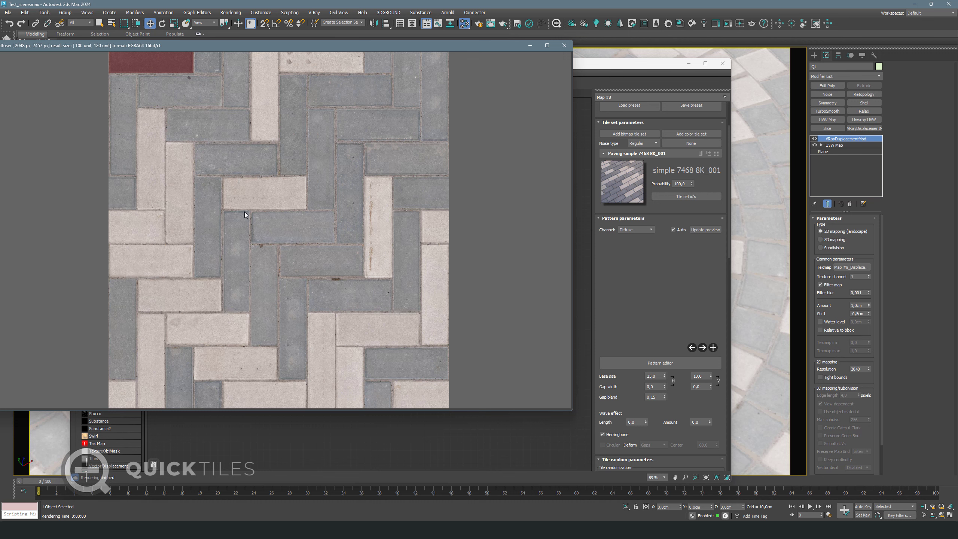
scroll(127, 165, up, 2)
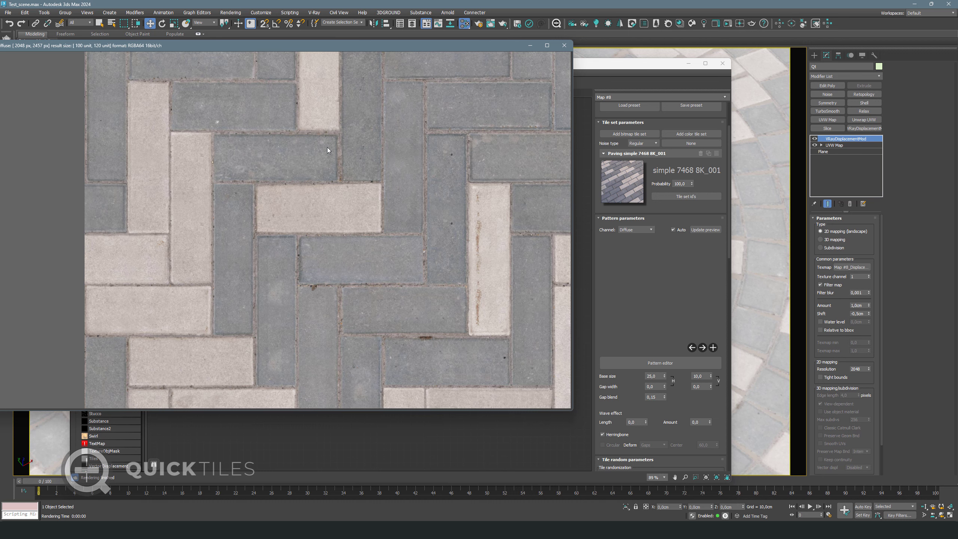
scroll(283, 249, down, 3)
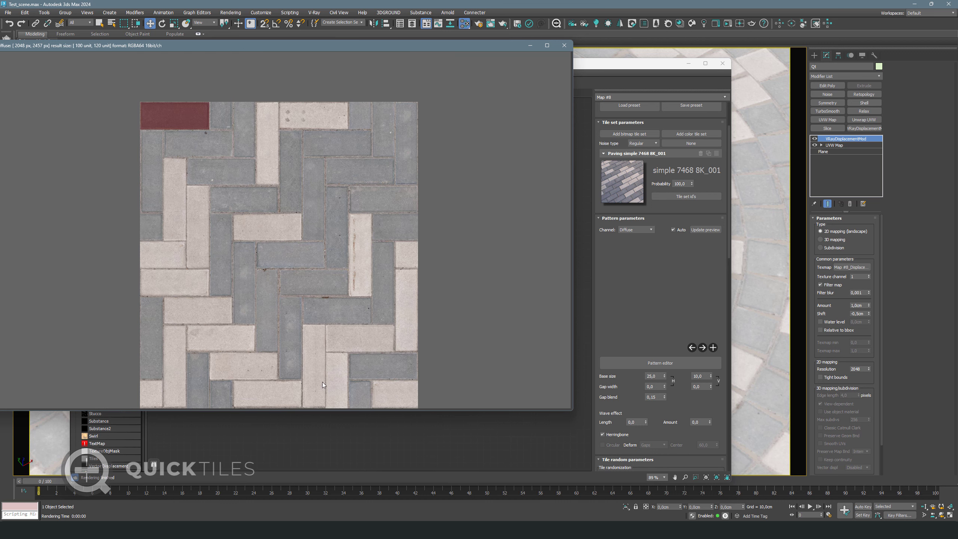
middle_drag(322, 382, 361, 338)
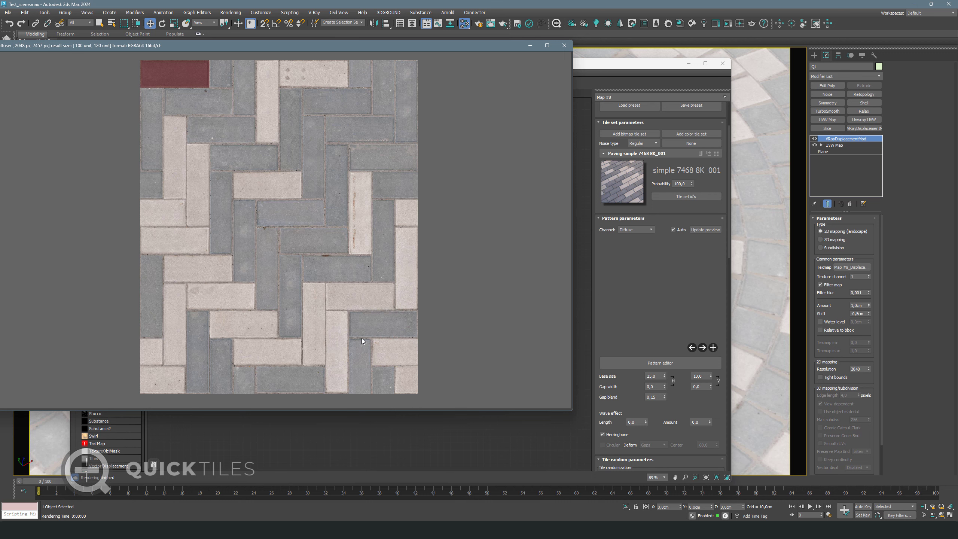
Set the first base size value of the herringbone tiles to 30 and inspect the longer tiles up close.
double_click(659, 376)
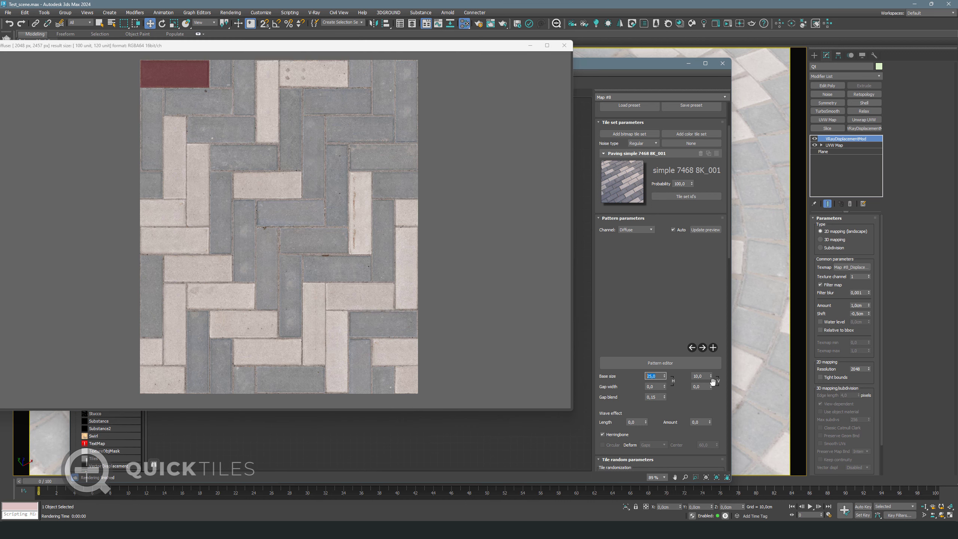
text(30)
key(Return)
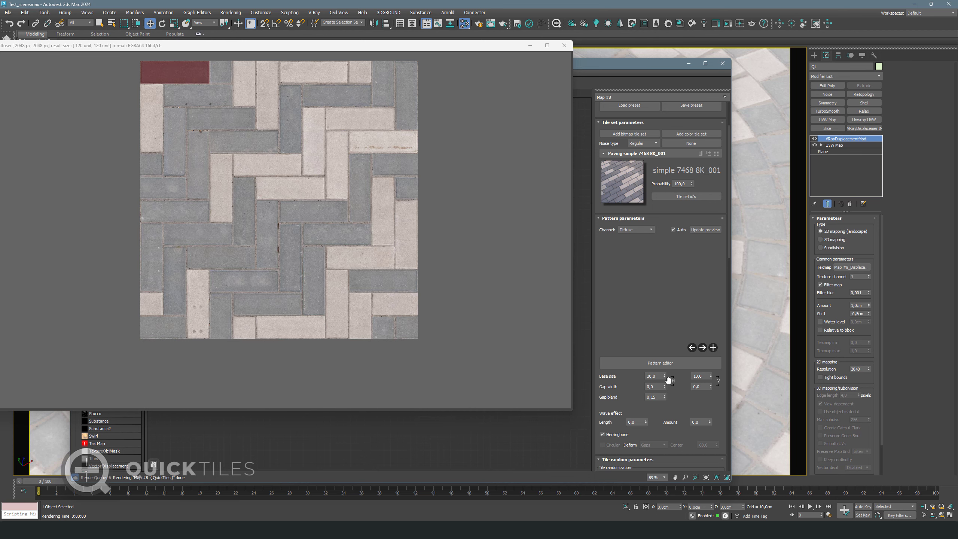
scroll(283, 110, up, 3)
middle_drag(341, 283, 382, 246)
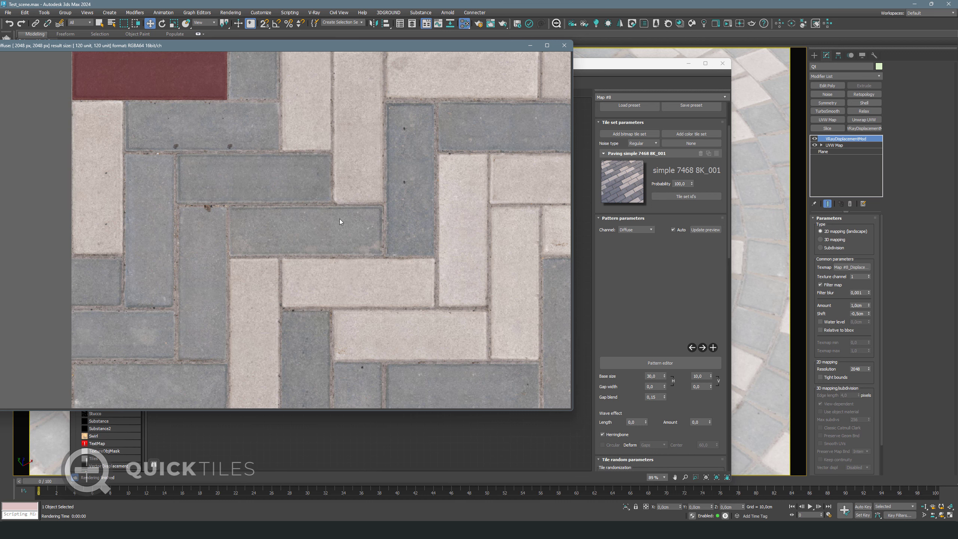
Set the first base size value of the herringbone tiles to 20 and look over the whole pattern.
double_click(655, 376)
text(20)
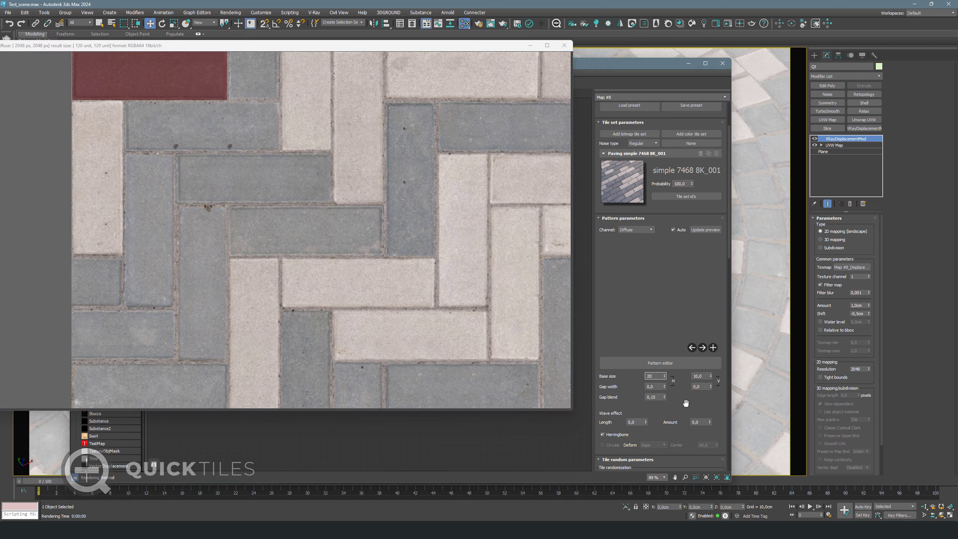
key(Return)
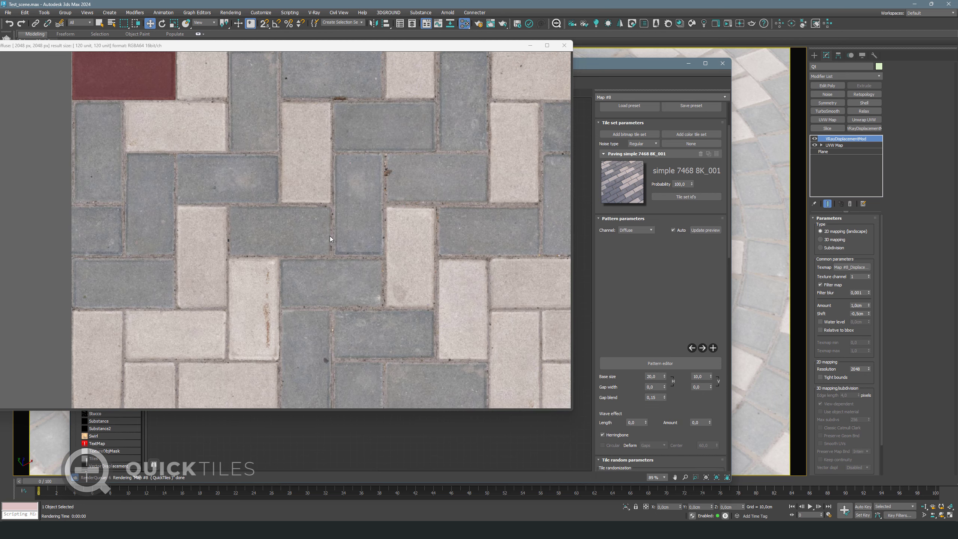
scroll(428, 271, down, 3)
scroll(294, 298, up, 2)
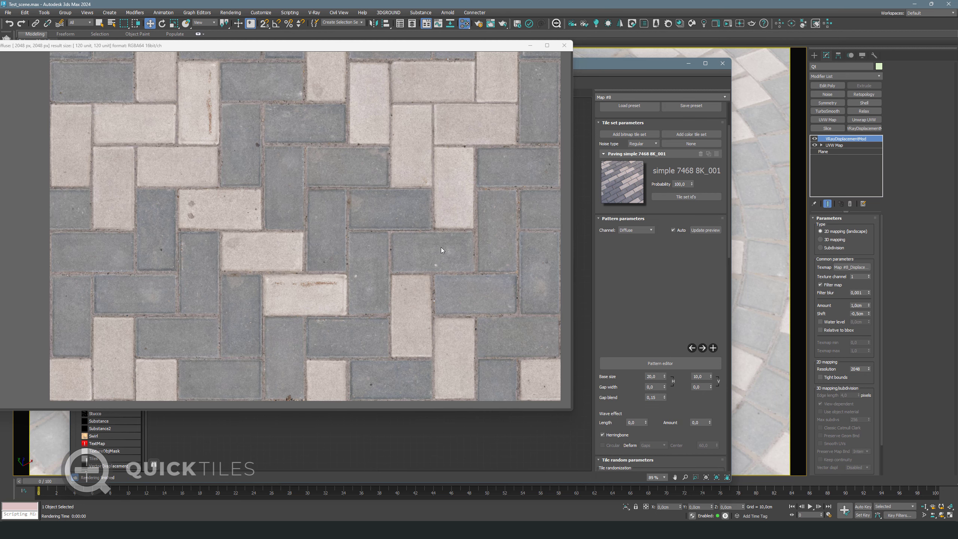
scroll(445, 257, down, 4)
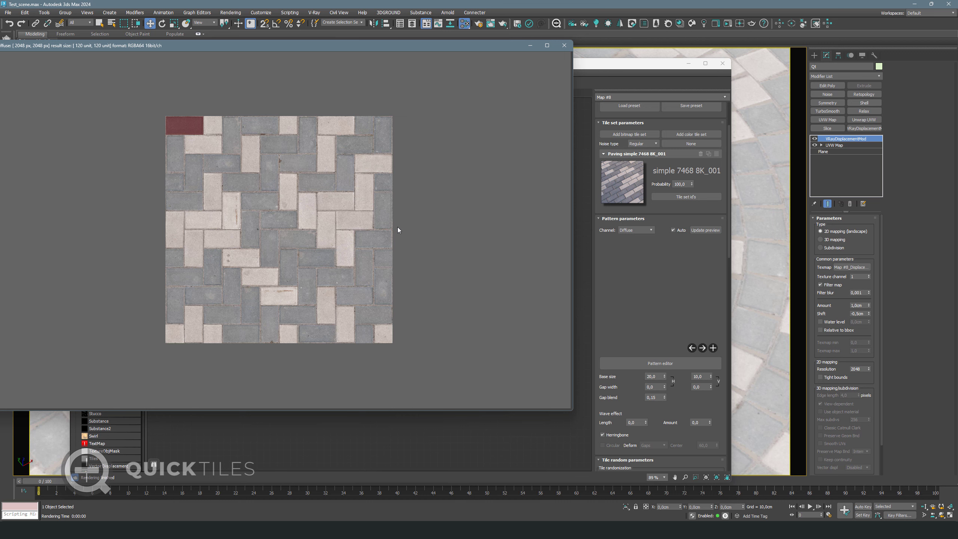
Duplicate the Paving simple 7468 8K_001 tile set, keep only one copy, and turn off automatic preview updates.
click(709, 155)
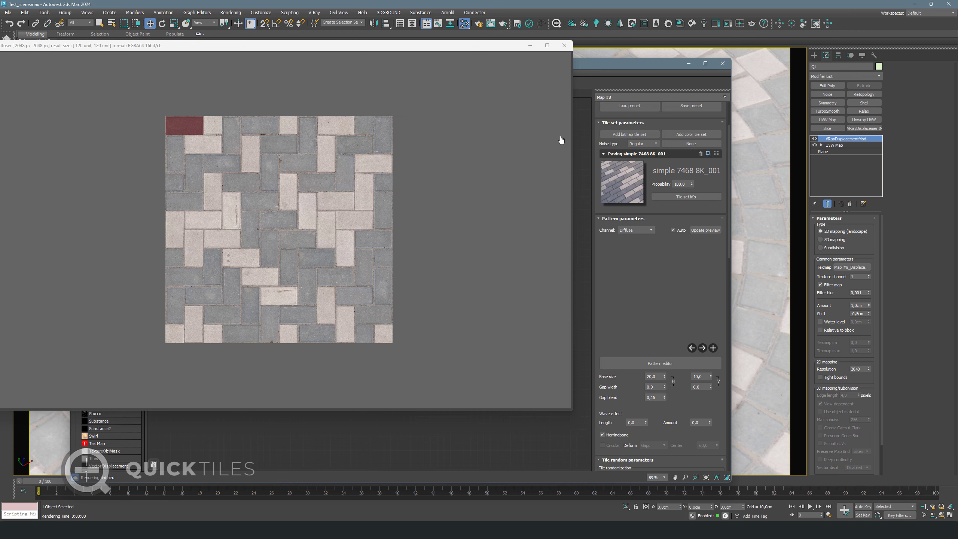
double_click(709, 154)
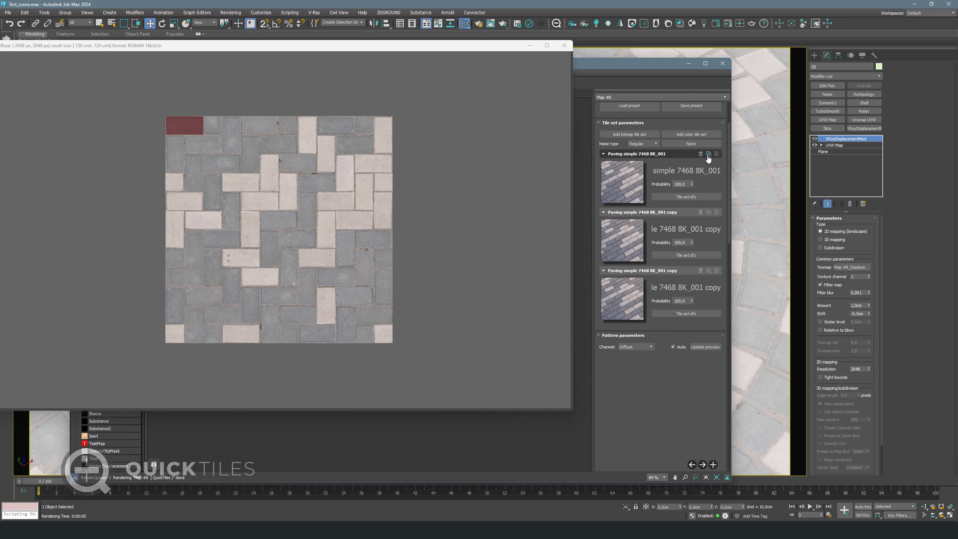
click(561, 50)
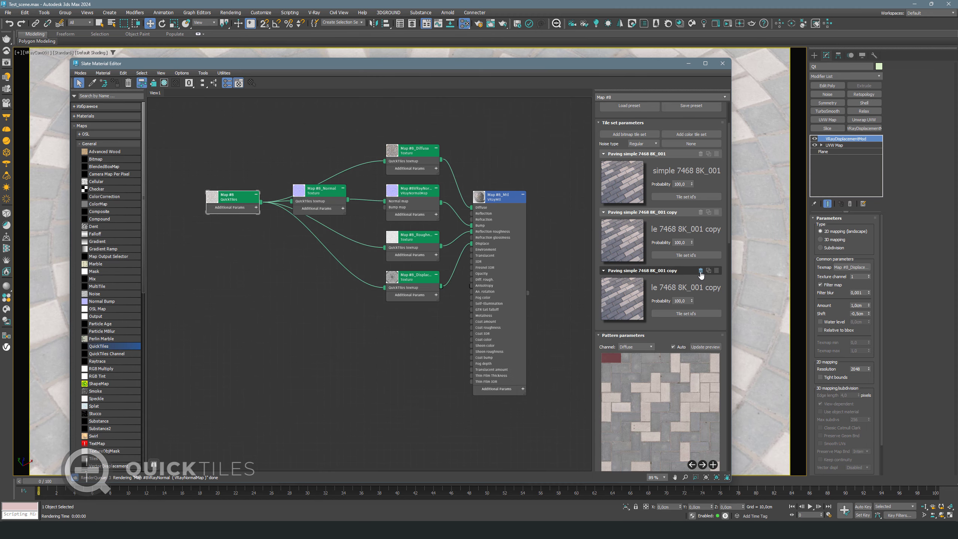
click(701, 271)
click(674, 289)
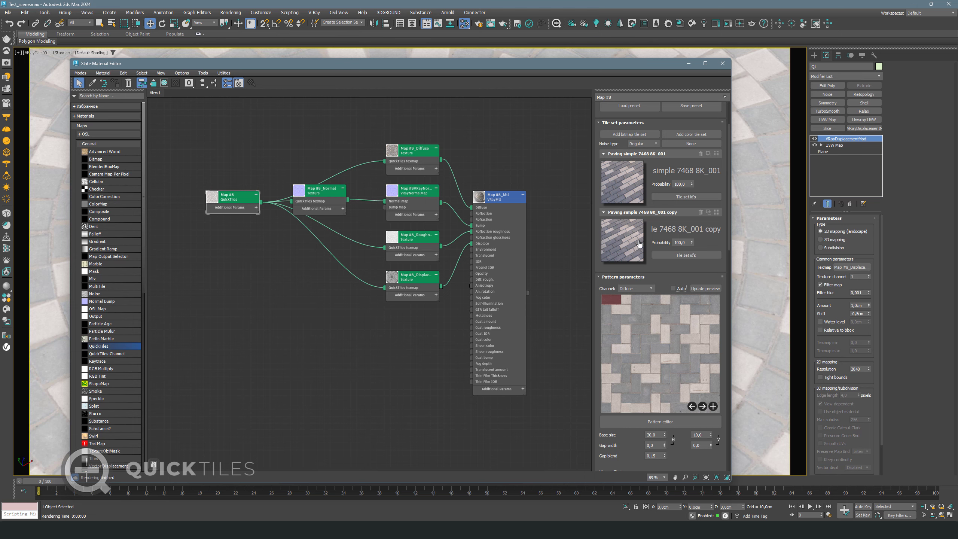
Open the copied tile set in the slice editor and delete its light tiles, leaving only the grey ones.
click(610, 244)
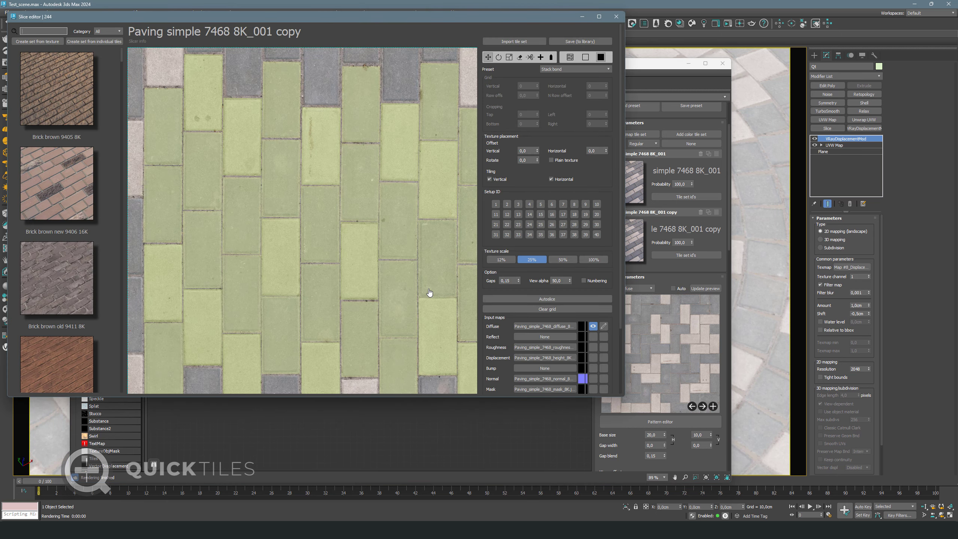
double_click(423, 17)
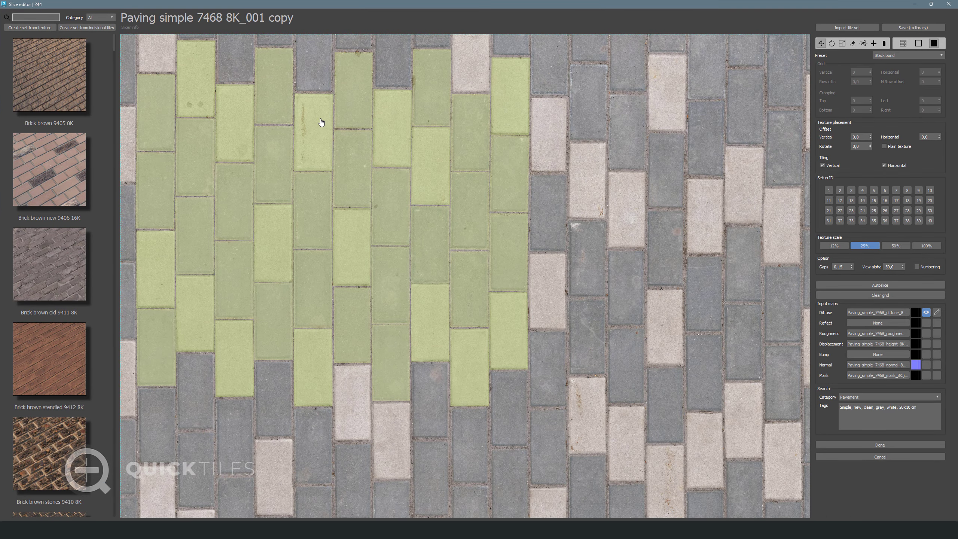
key(Delete)
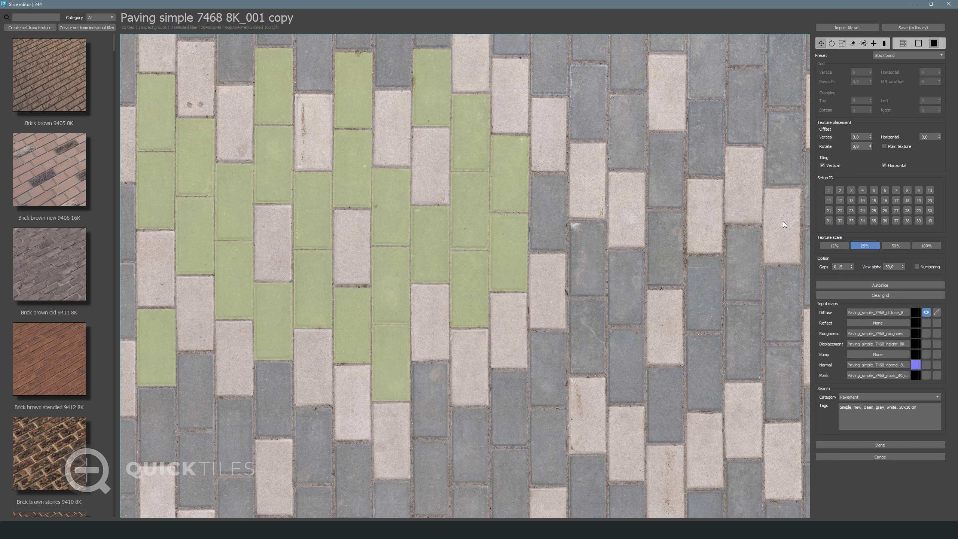
Darken the copied set's diffuse map with V at about -8 and C at about -12.8, and apply the slice changes.
click(937, 313)
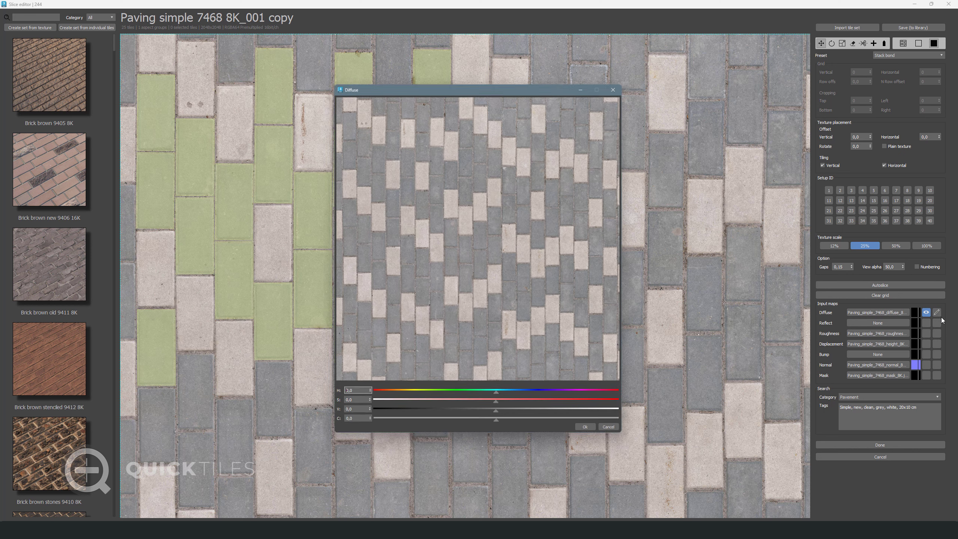
drag(499, 78, 514, 69)
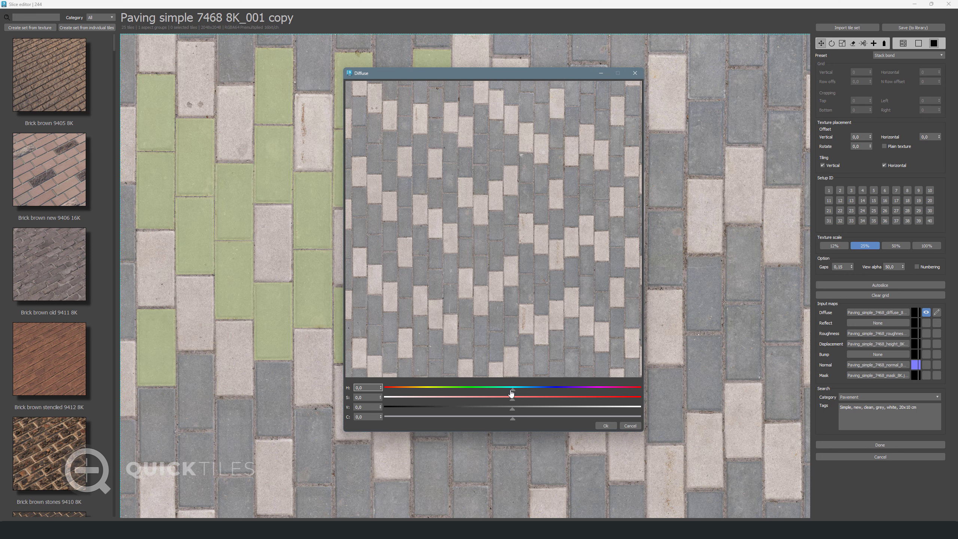
drag(513, 409, 504, 411)
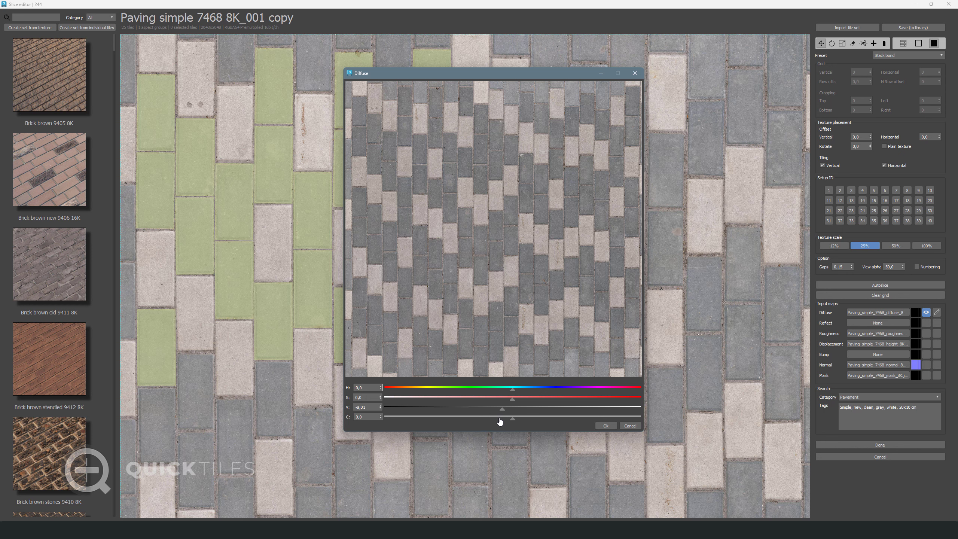
drag(500, 418, 496, 420)
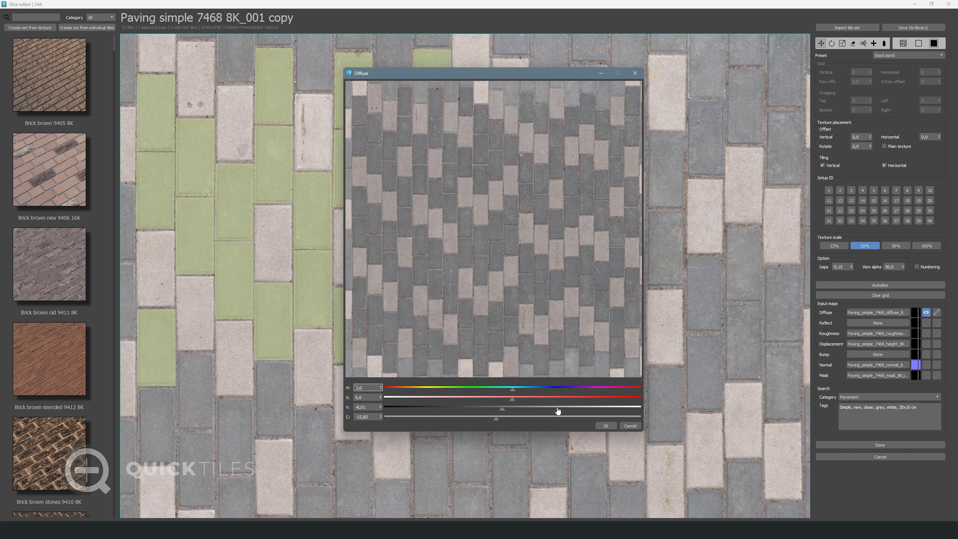
click(608, 425)
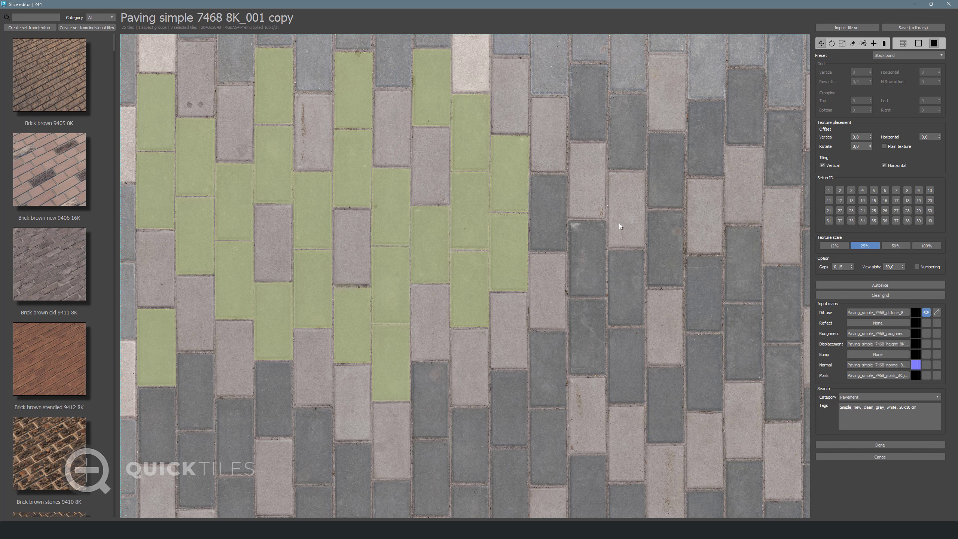
click(889, 445)
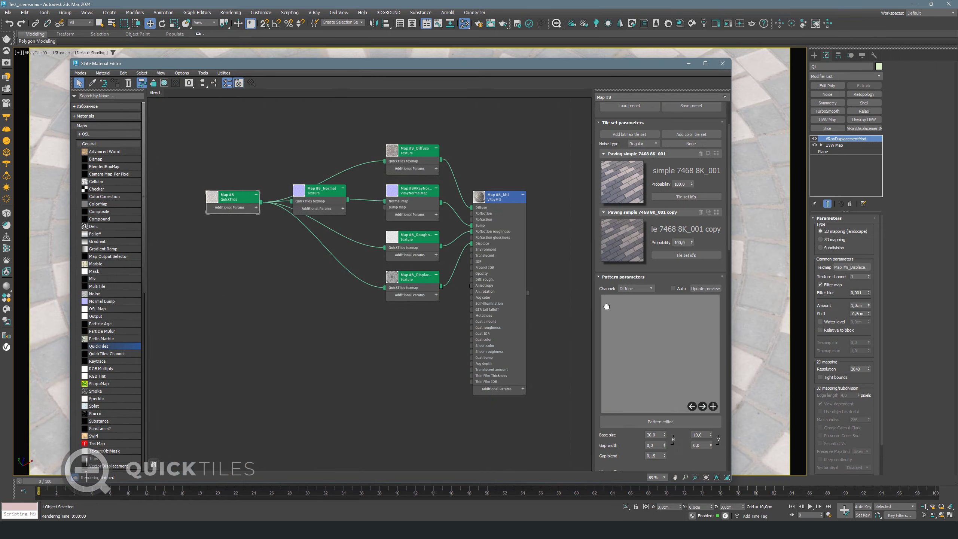
Turn automatic pattern preview updates back on for the combined tile sets.
scroll(665, 351, down, 2)
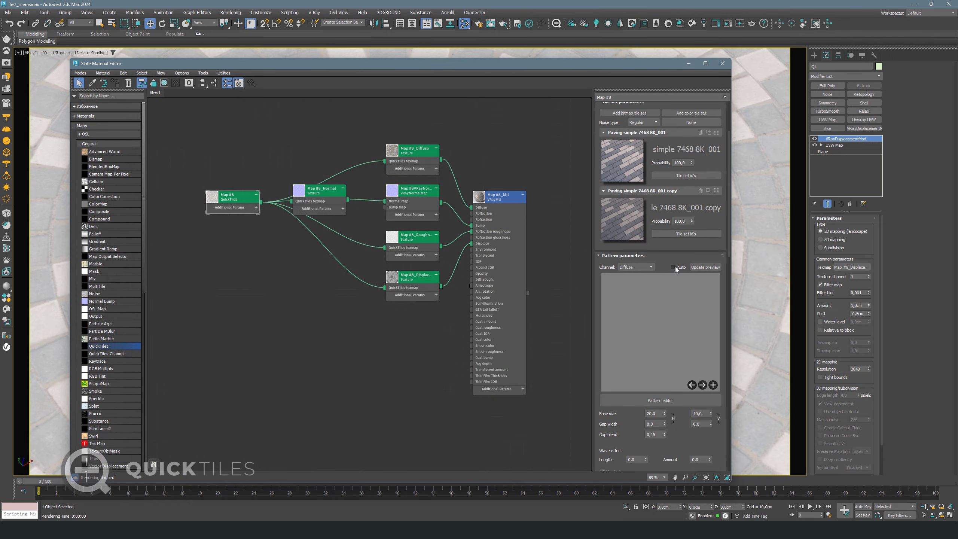
click(673, 267)
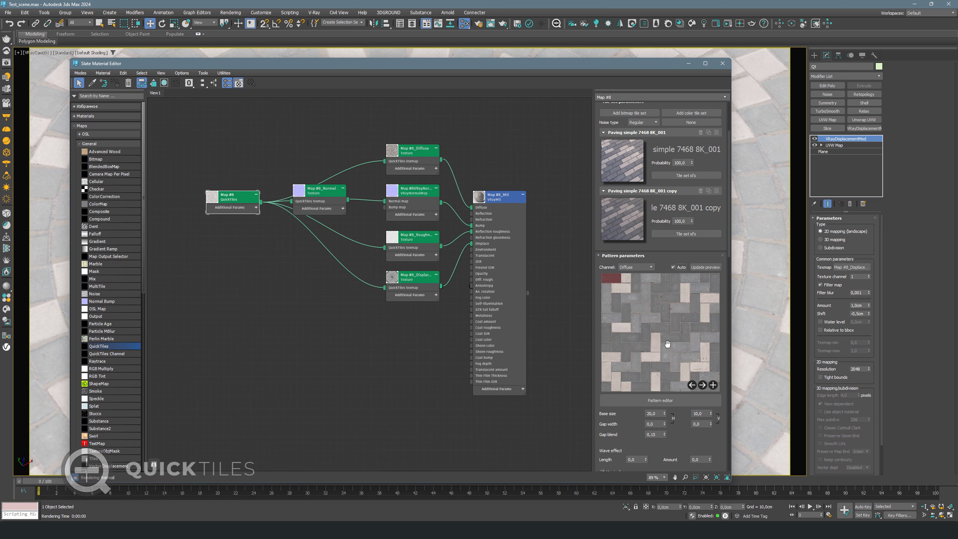
scroll(675, 305, up, 1)
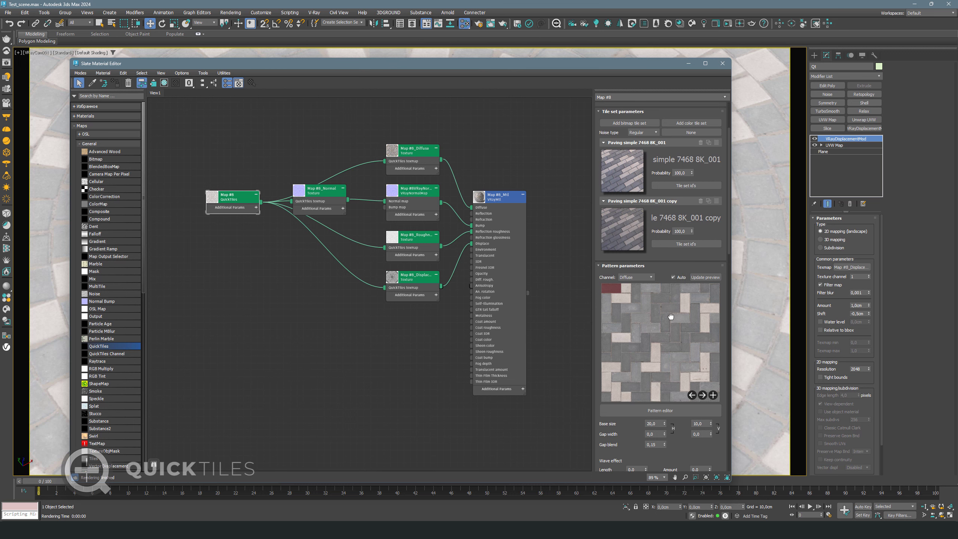
Set the copied tile set's probability to 50.
click(683, 231)
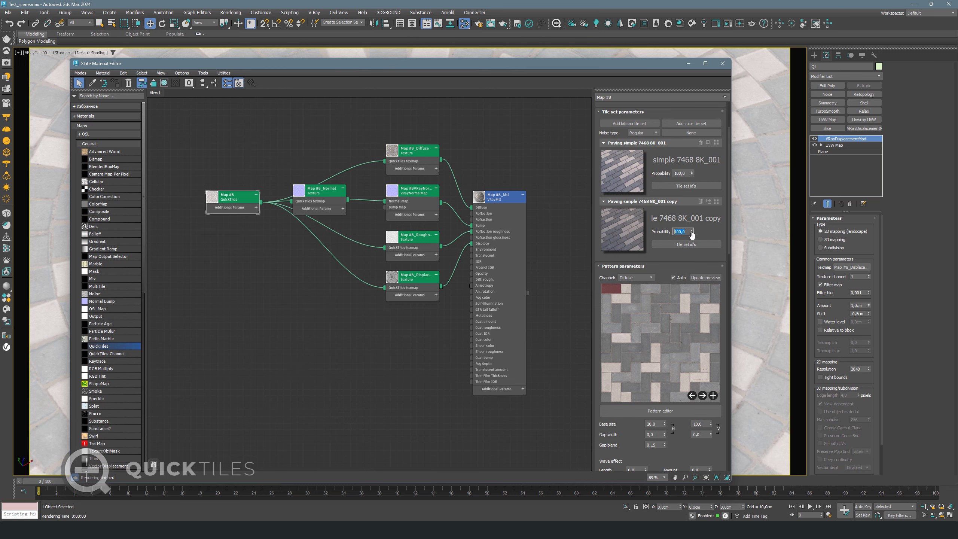
double_click(685, 235)
click(688, 231)
text(50)
key(Return)
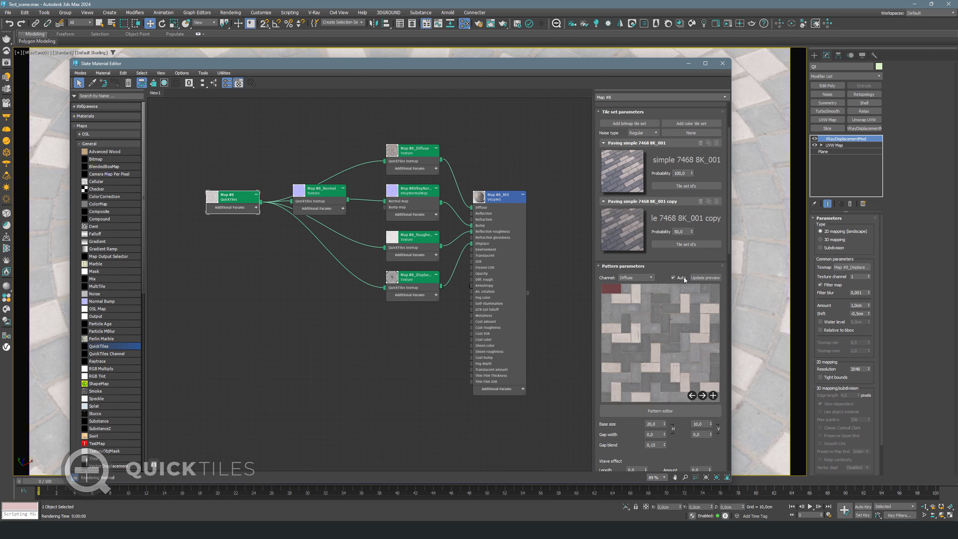
Set the copied tile set's probability to 30.
double_click(687, 232)
text(30)
key(Return)
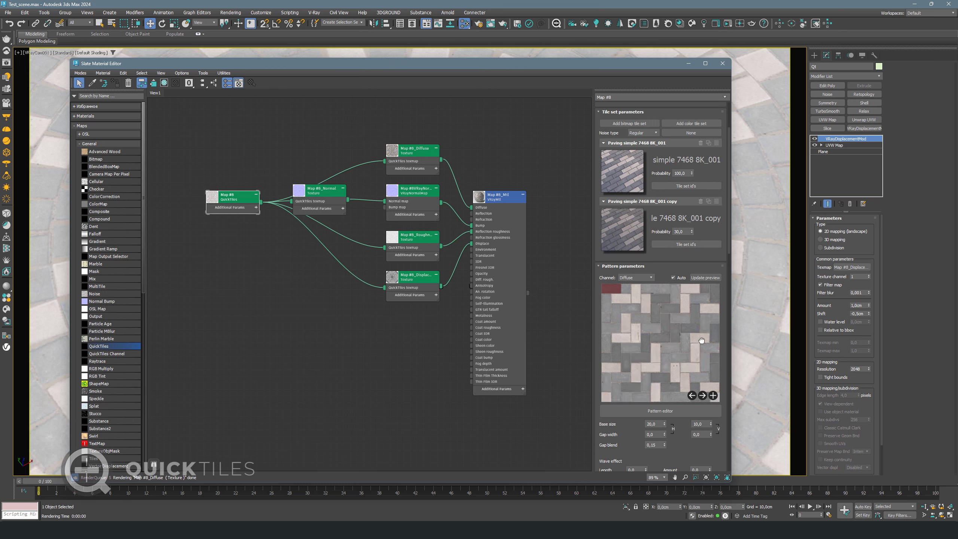
scroll(701, 373, up, 1)
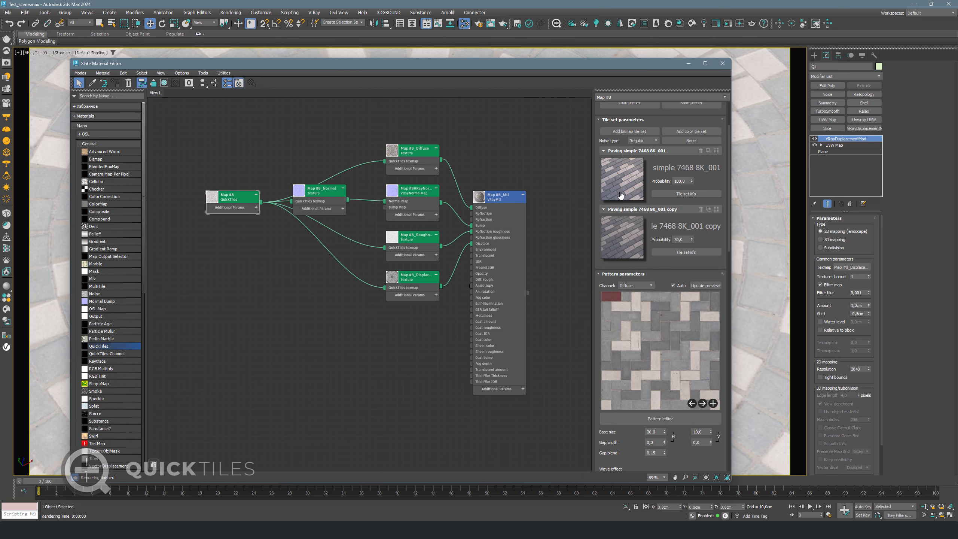
Assign ID 2 to the light bricks in the slices of the original Paving simple 7468 8K_001 tile set and apply the changes.
double_click(636, 173)
scroll(292, 161, down, 2)
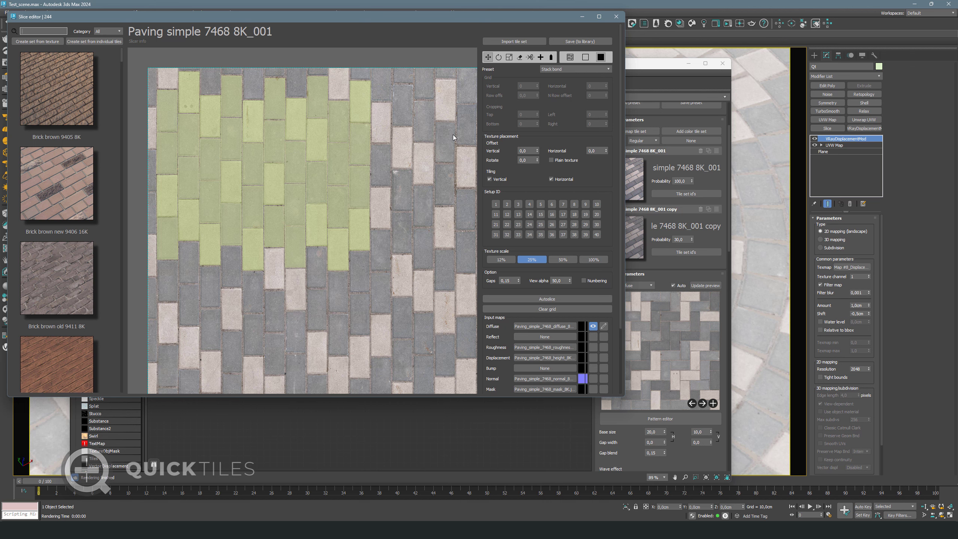
click(518, 59)
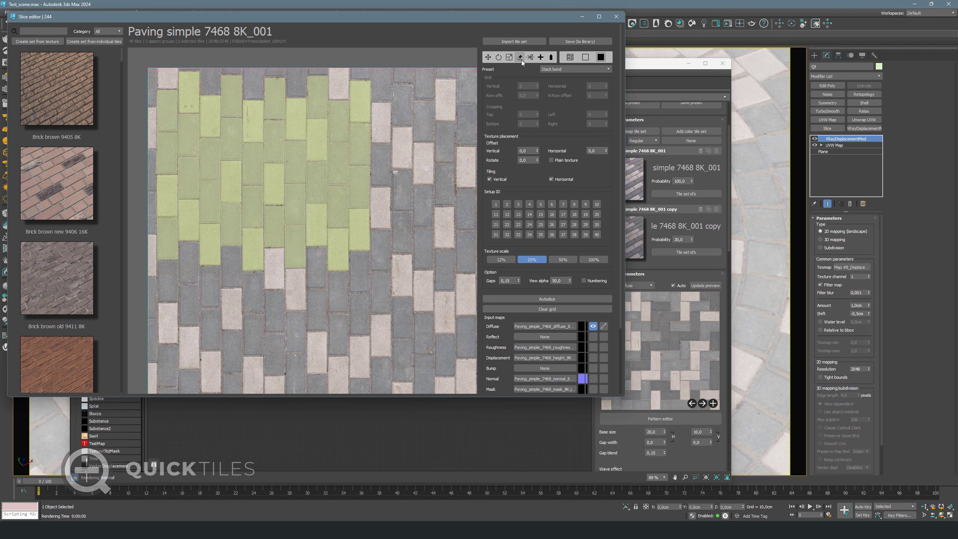
mouse_move(357, 94)
mouse_down()
mouse_move(332, 144)
mouse_move(212, 115)
mouse_move(186, 99)
mouse_up()
mouse_move(177, 183)
mouse_down()
mouse_move(282, 190)
mouse_move(255, 254)
mouse_up()
click(213, 250)
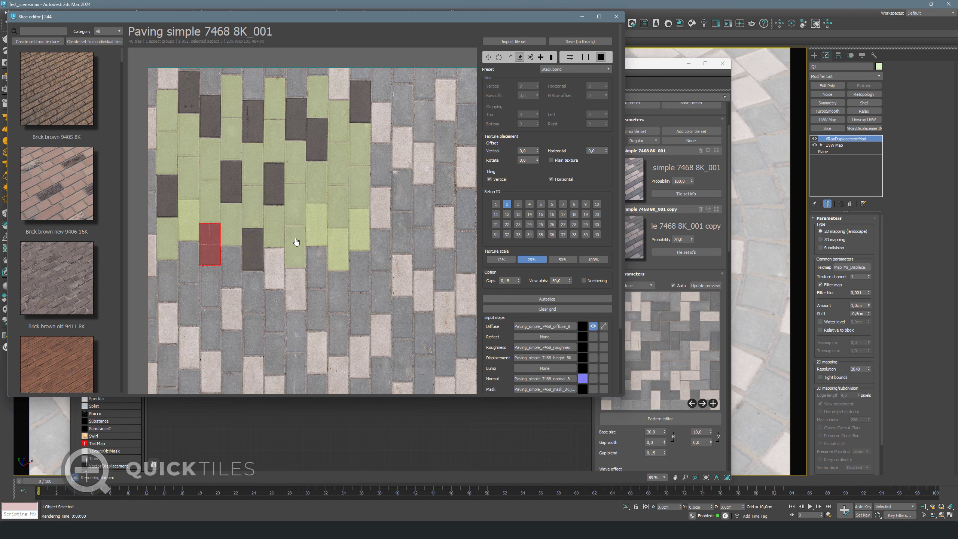
key(Escape)
scroll(549, 335, down, 3)
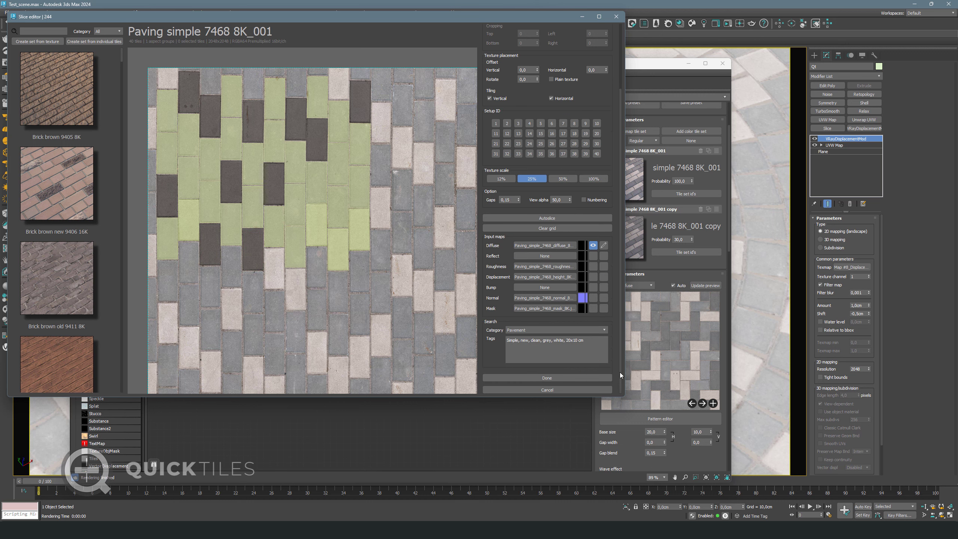
click(592, 378)
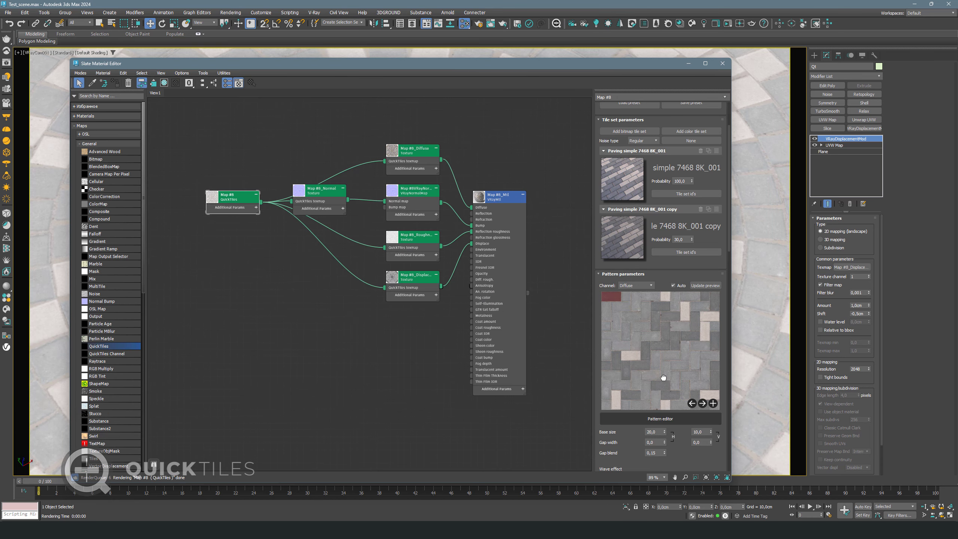
Regenerate the QuickTiles textures and set the UVW Map's length and width to 120 cm.
scroll(671, 393, up, 3)
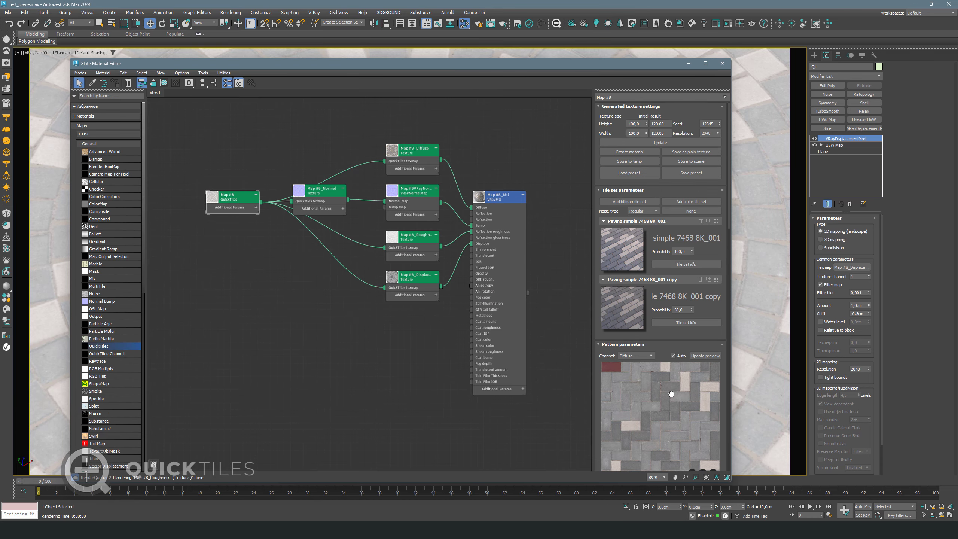
click(684, 142)
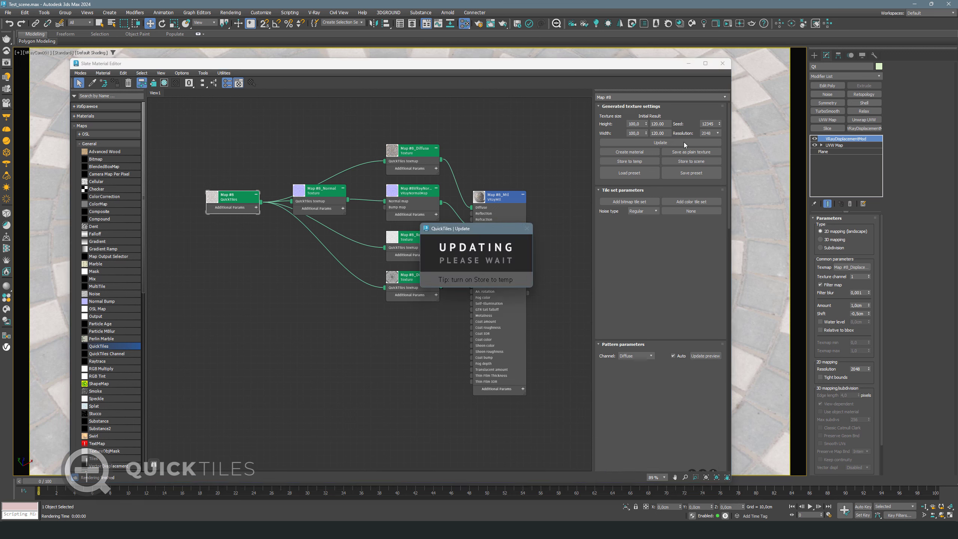
click(834, 145)
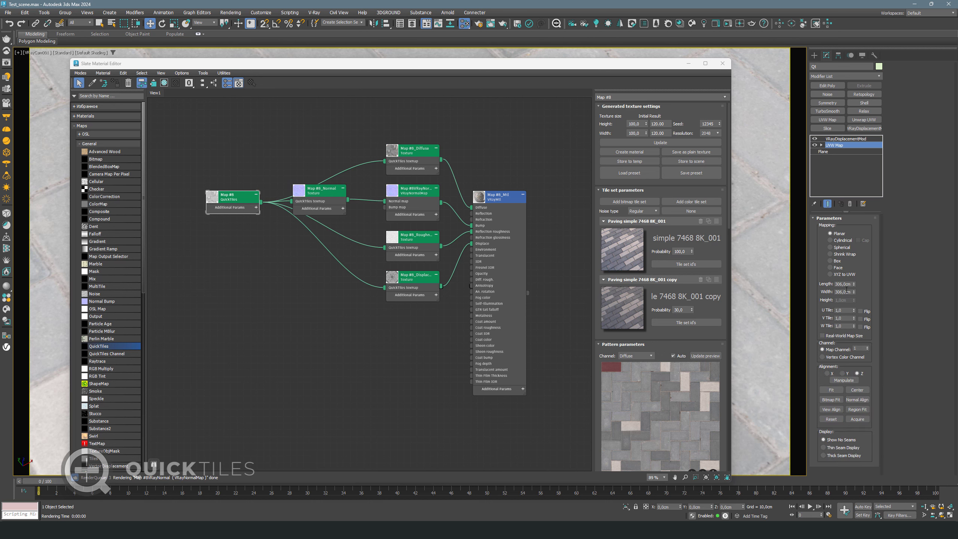
double_click(845, 284)
text(120)
key(Tab)
key(Return)
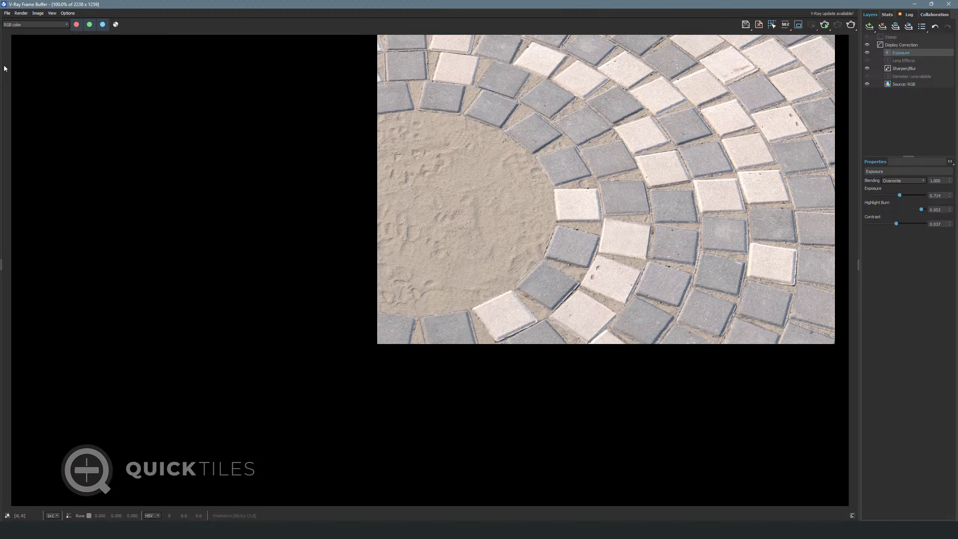
Render the herringbone paving with the Sharpen/Blur correction turned off and close the frame buffer.
click(825, 24)
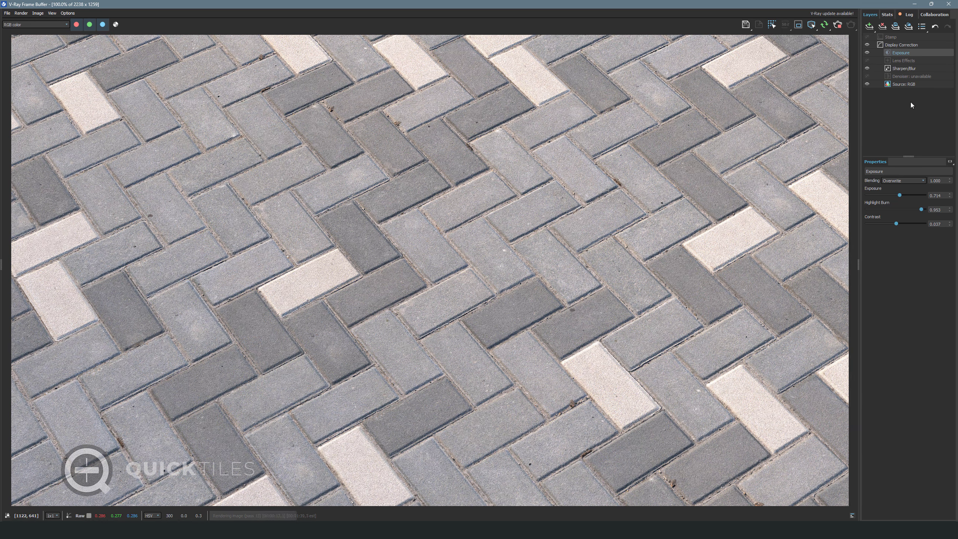
click(909, 69)
click(867, 69)
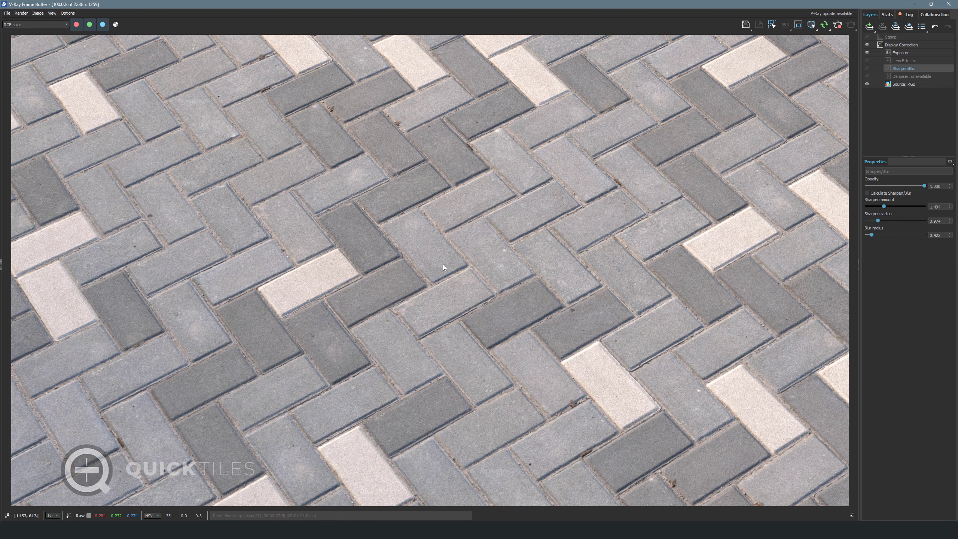
click(837, 25)
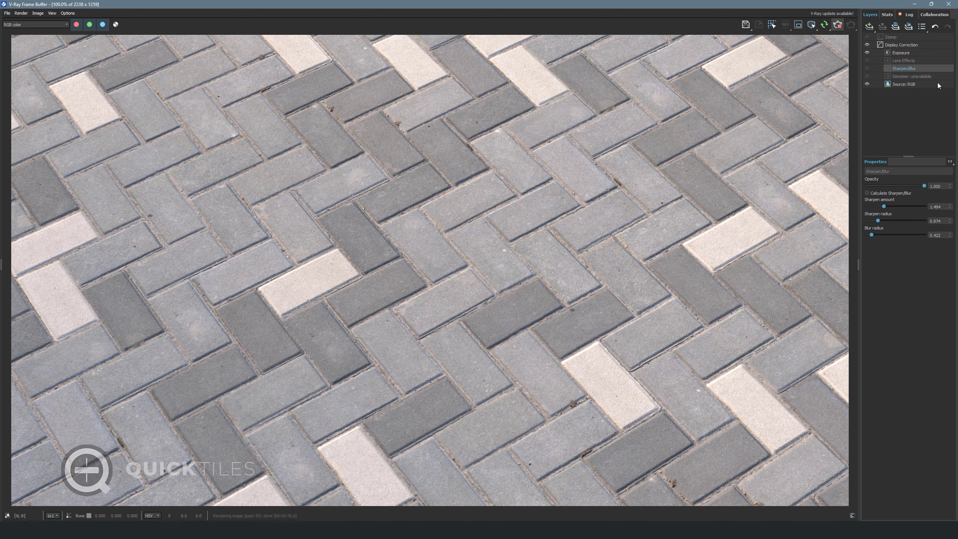
click(949, 3)
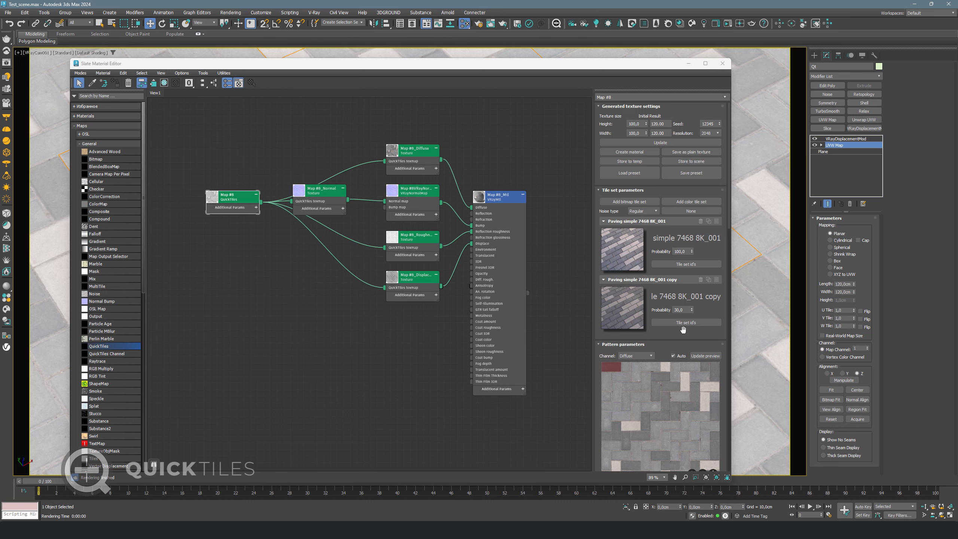
Search the pattern library for brick patterns and load Brick pattern 8.
drag(684, 332, 679, 208)
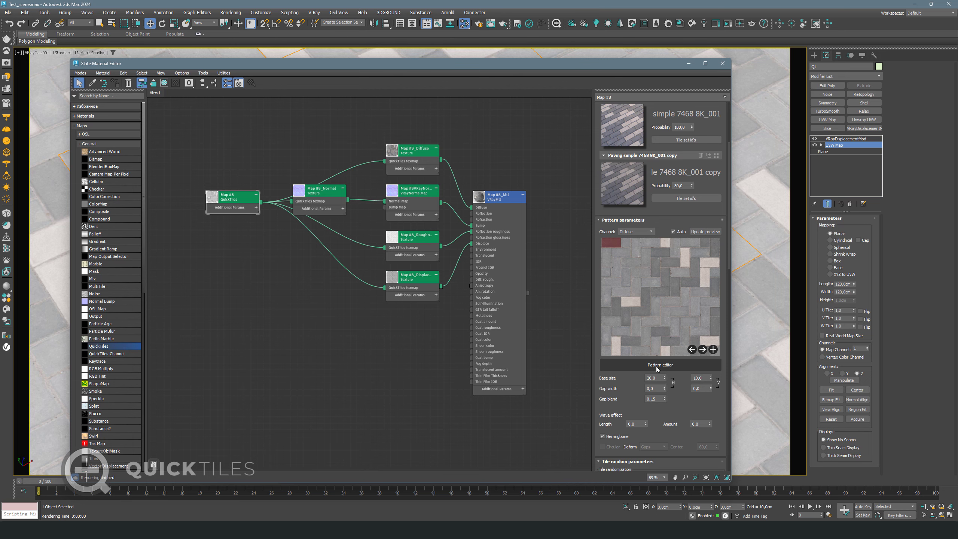
click(691, 363)
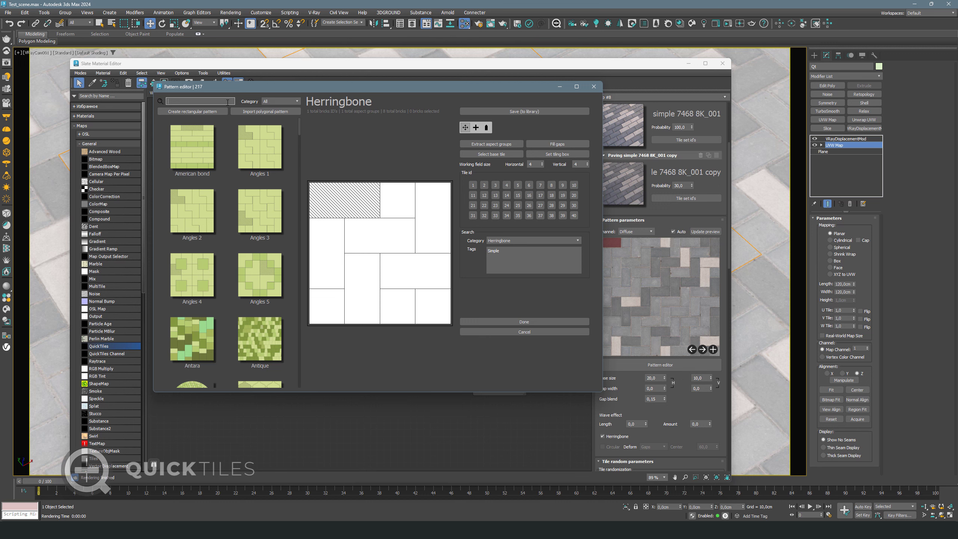
text(brick pat)
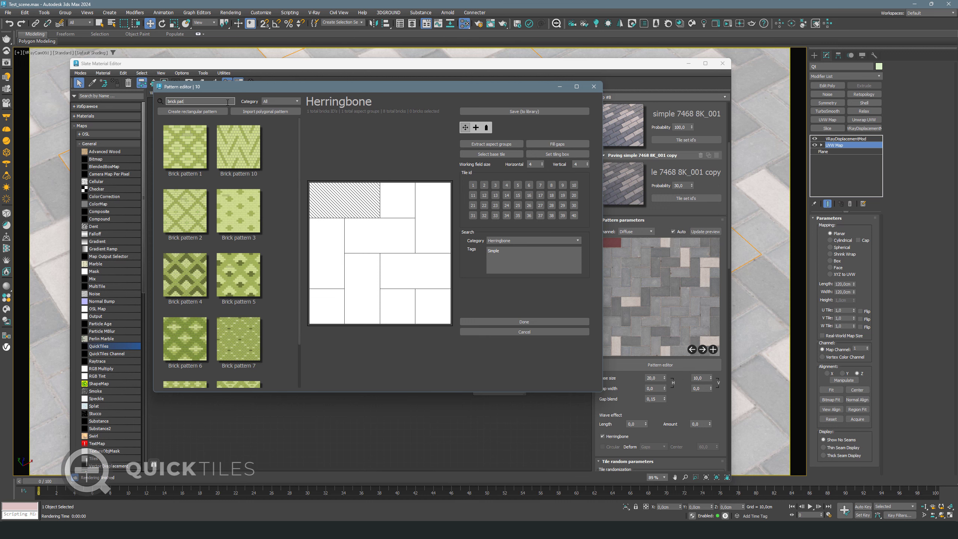
text(ter)
scroll(267, 284, down, 2)
text(n)
click(195, 342)
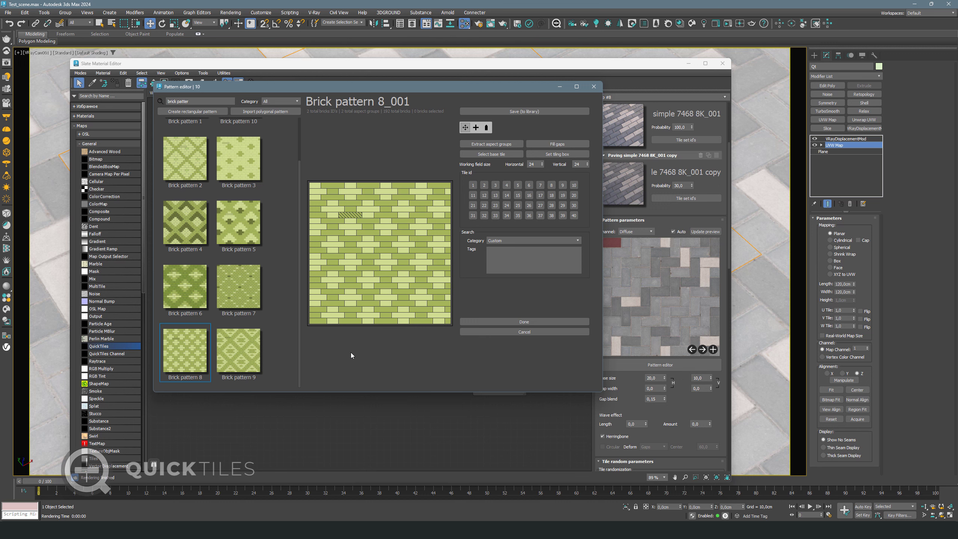
Assign tile ID 2 to the bricks forming the eight small crosses at the centers of the pattern's motifs.
click(333, 211)
ctrl+click(333, 215)
ctrl+click(332, 279)
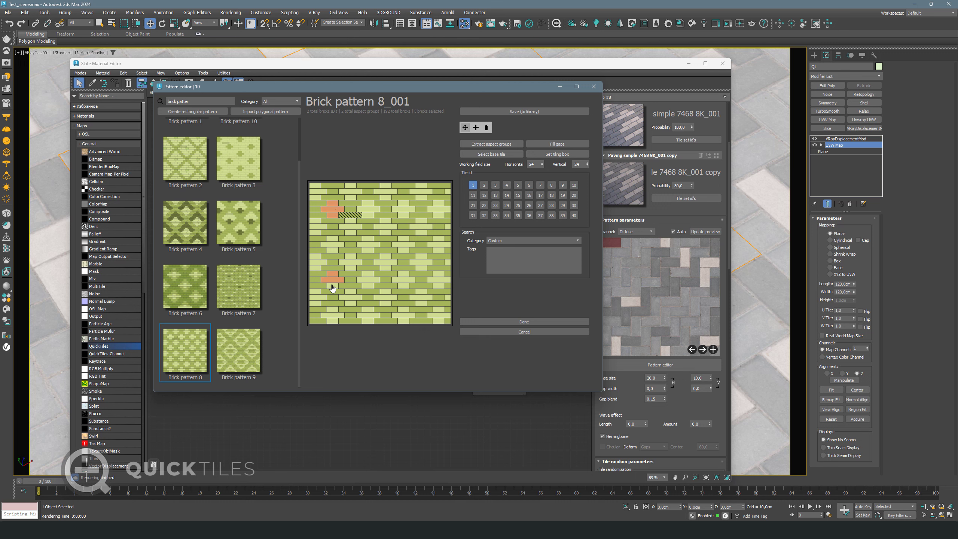
ctrl+click(333, 286)
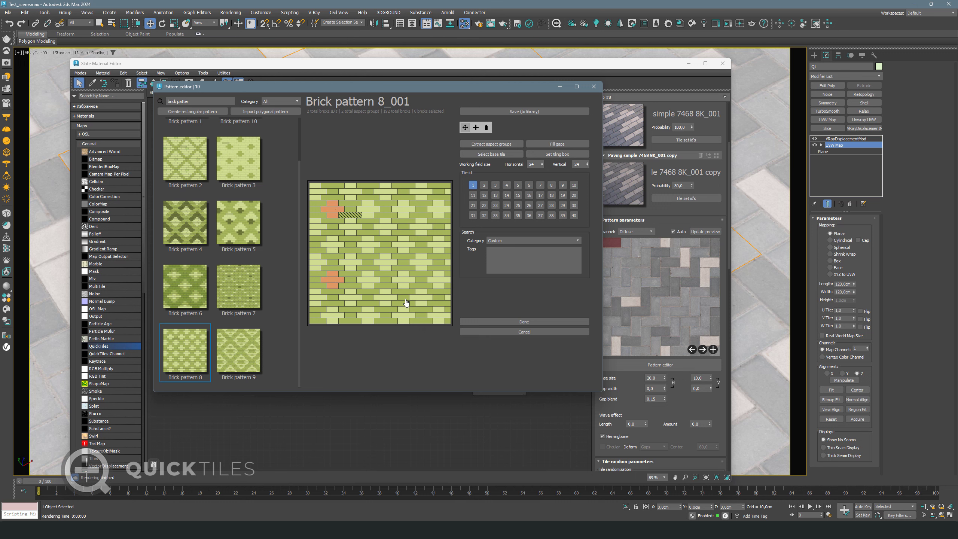
ctrl+click(403, 206)
ctrl+click(403, 209)
ctrl+click(403, 215)
ctrl+click(403, 274)
ctrl+click(402, 280)
ctrl+click(403, 287)
ctrl+click(369, 251)
ctrl+click(369, 239)
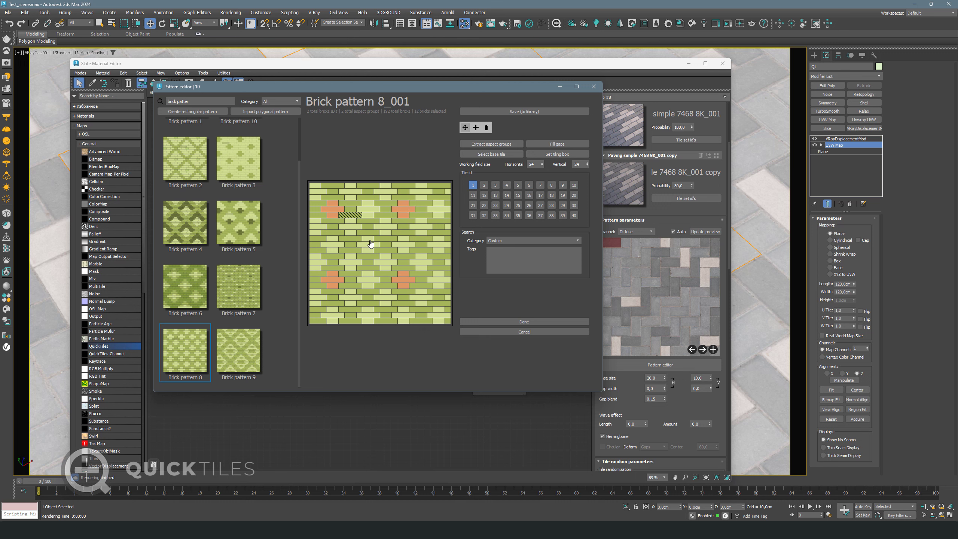
ctrl+click(363, 245)
ctrl+click(374, 245)
ctrl+click(369, 309)
ctrl+click(368, 315)
ctrl+click(369, 321)
ctrl+click(438, 309)
ctrl+click(438, 316)
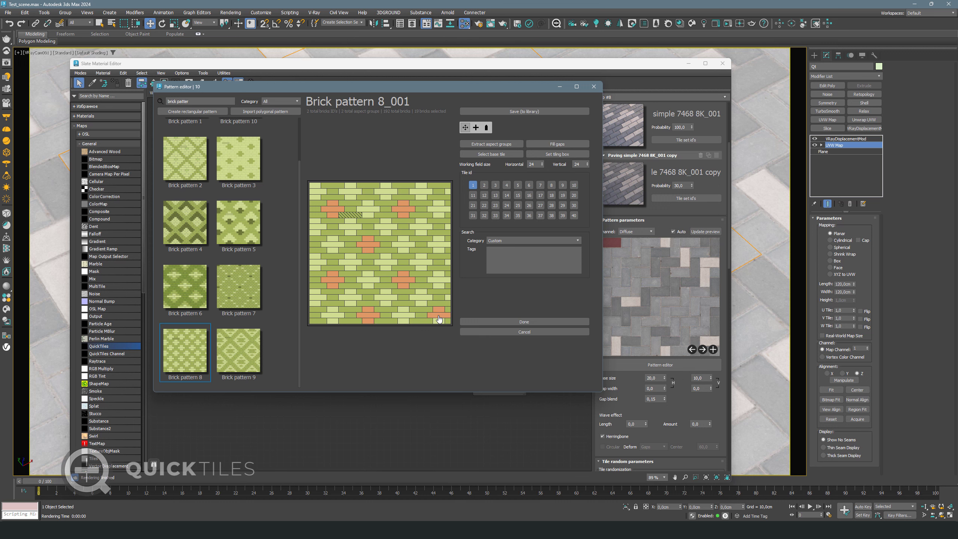
ctrl+click(438, 321)
ctrl+click(439, 239)
ctrl+click(438, 245)
ctrl+click(438, 251)
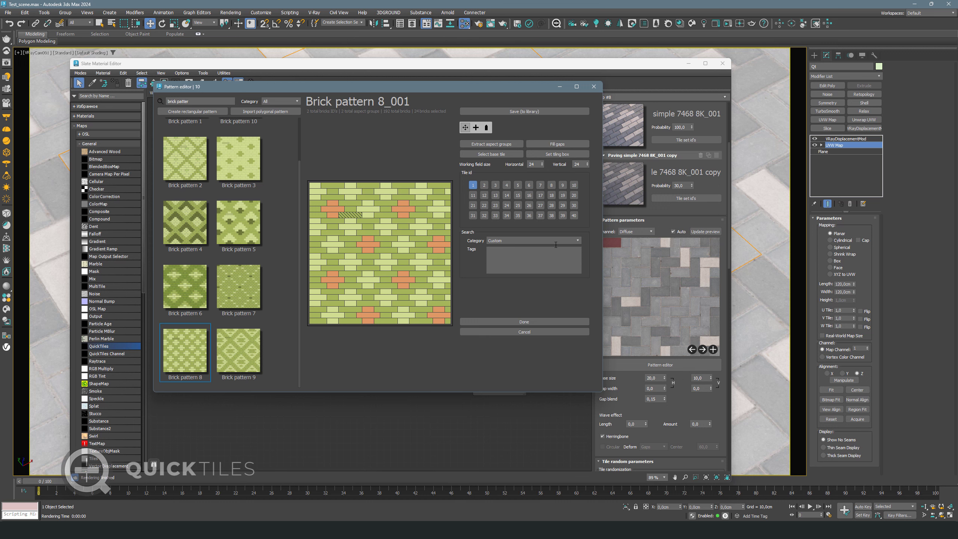
click(484, 185)
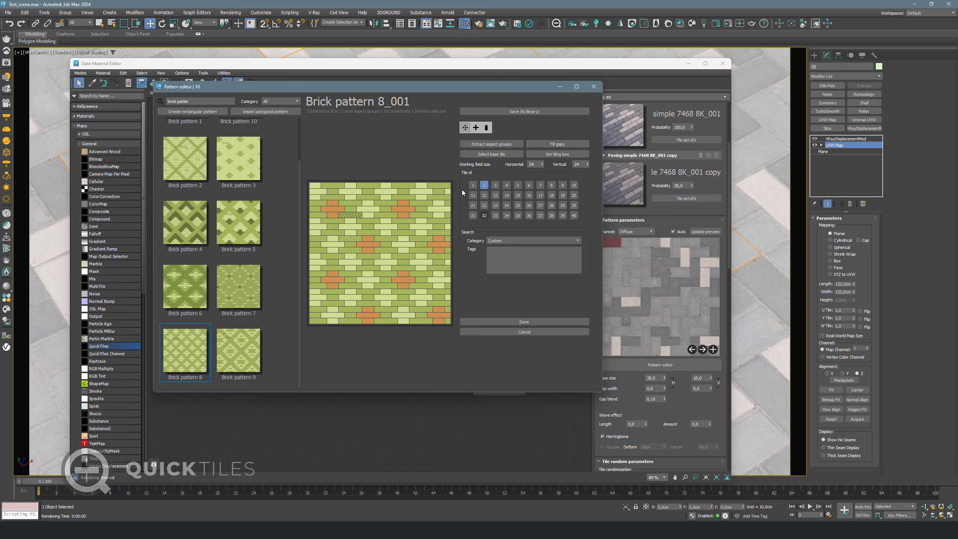
Check the tile IDs of bricks around the crosses and apply the edited pattern.
click(368, 203)
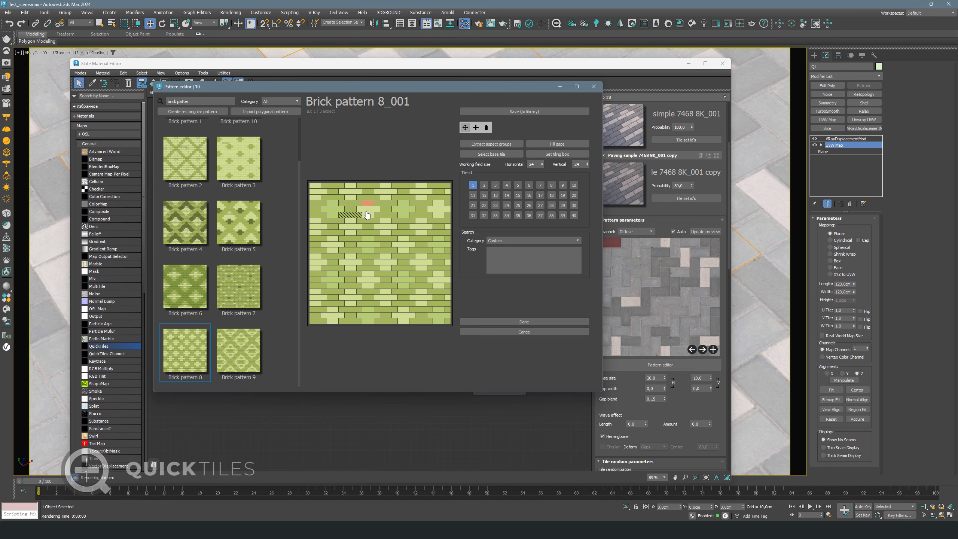
click(383, 204)
double_click(385, 205)
click(410, 144)
click(353, 210)
click(371, 161)
click(548, 320)
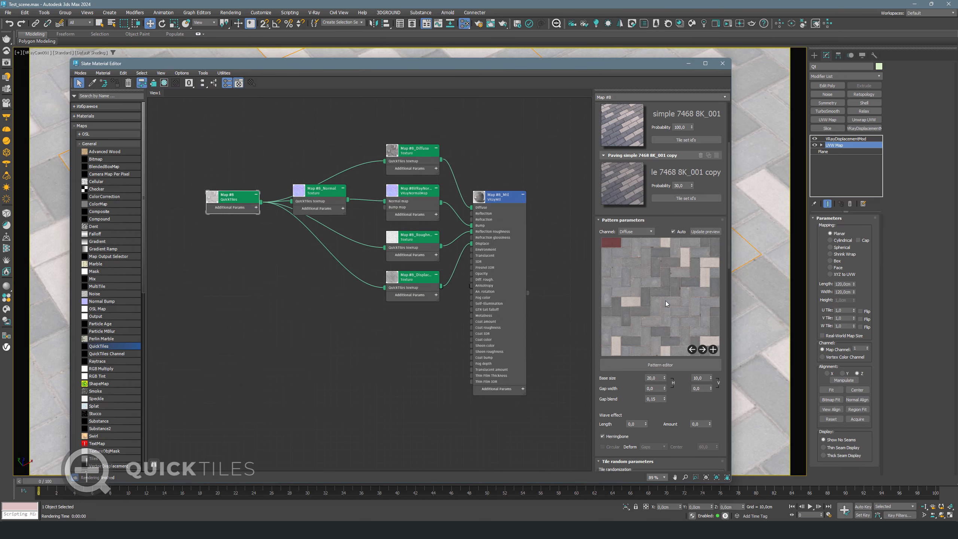
Assign ID 3 to the copied Paving simple 7468 8K_001 tile set.
scroll(669, 273, up, 2)
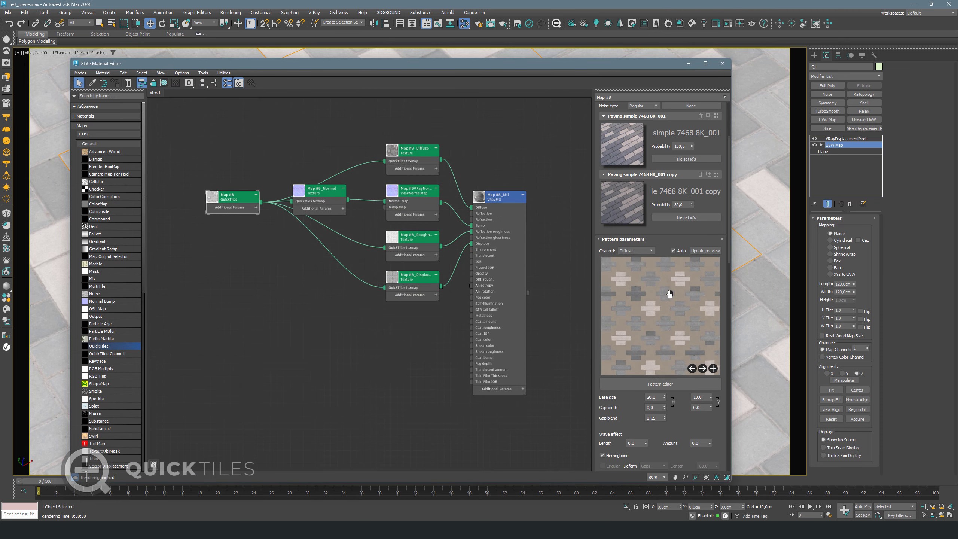
scroll(704, 335, up, 2)
click(688, 242)
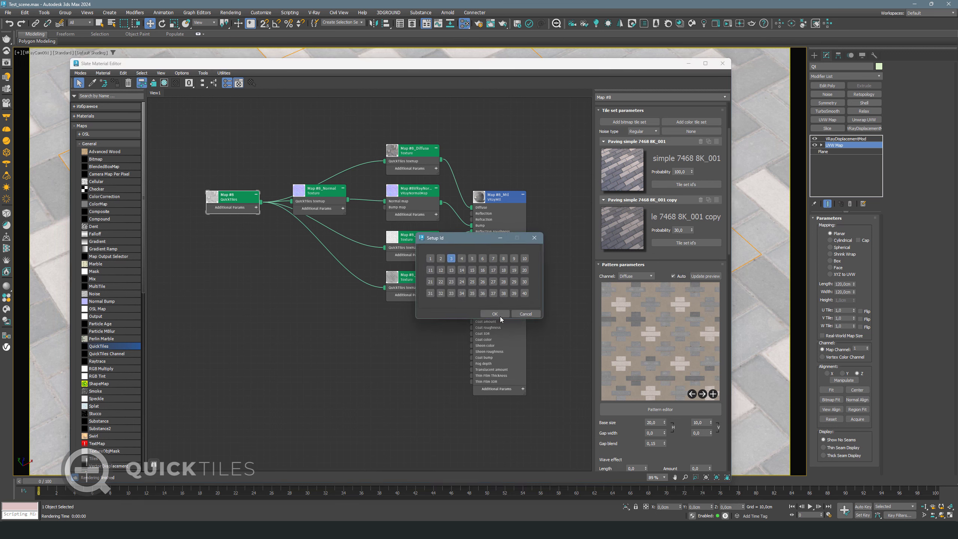
click(498, 314)
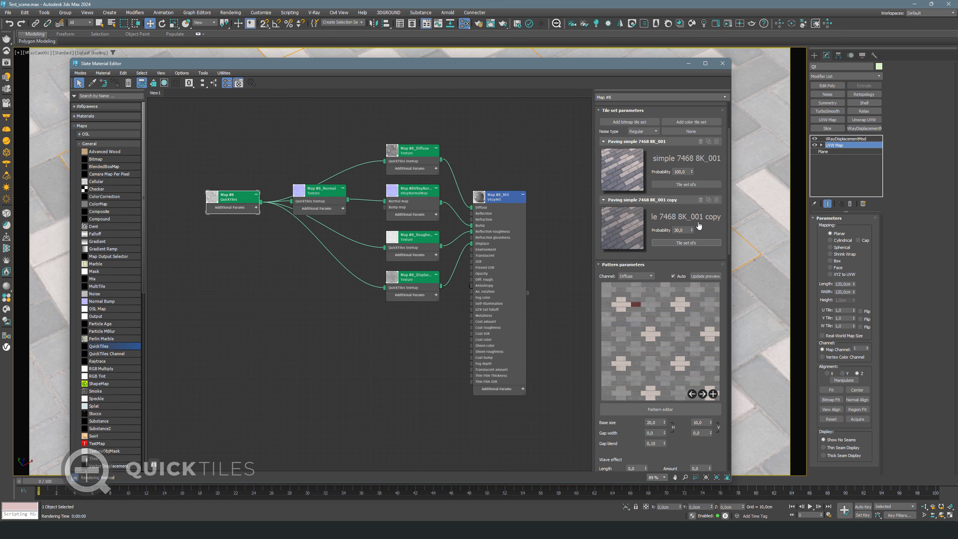
Regenerate the textures with the new brick pattern and move the material editor aside to reveal the viewport.
scroll(692, 307, up, 3)
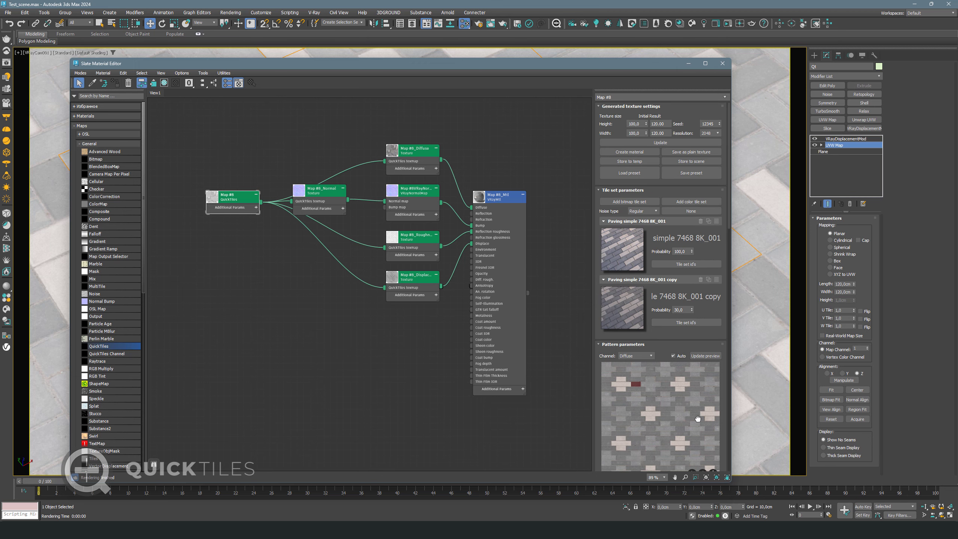
click(701, 142)
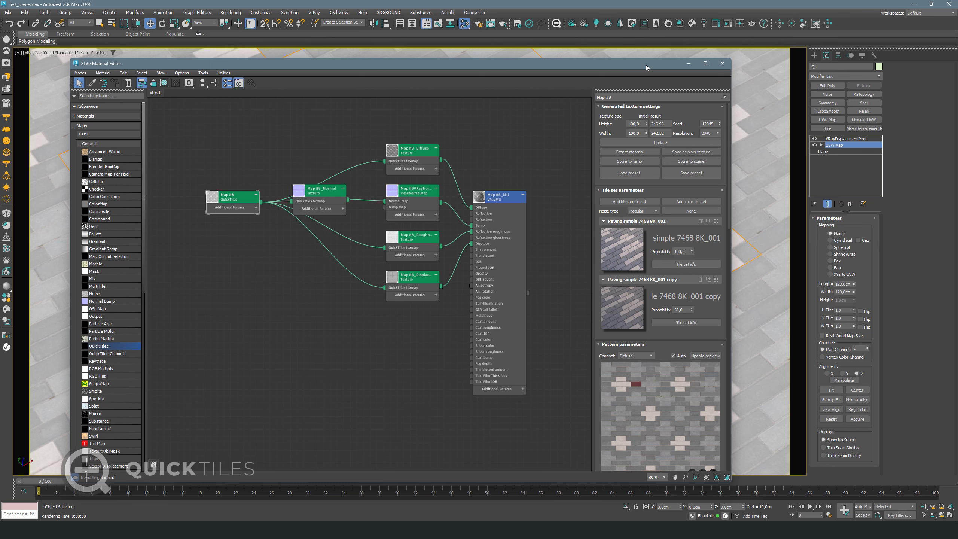
drag(645, 65, 572, 74)
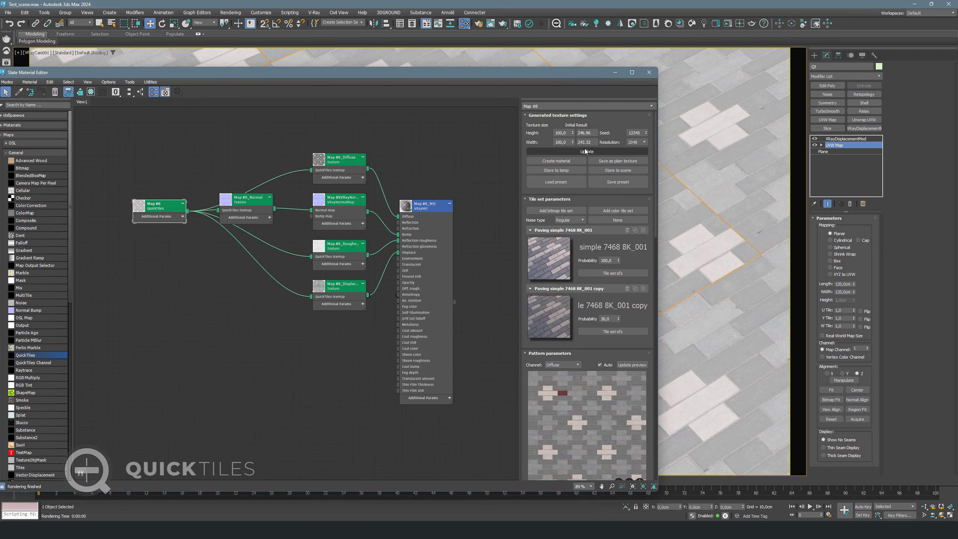
Set the UVW Map's length to 246 cm and width to 242 cm, then minimize the material editor.
click(844, 284)
text(246.96)
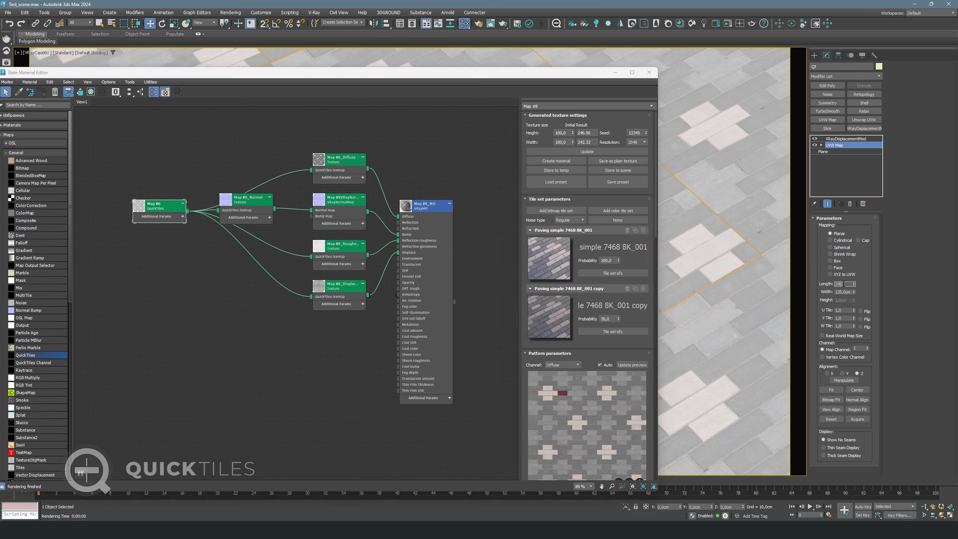
key(Tab)
text(242)
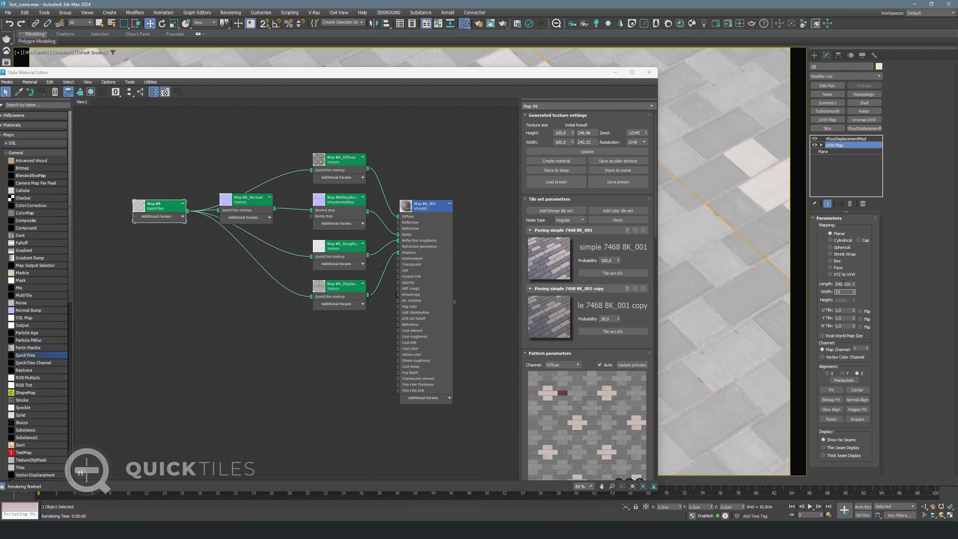
key(Return)
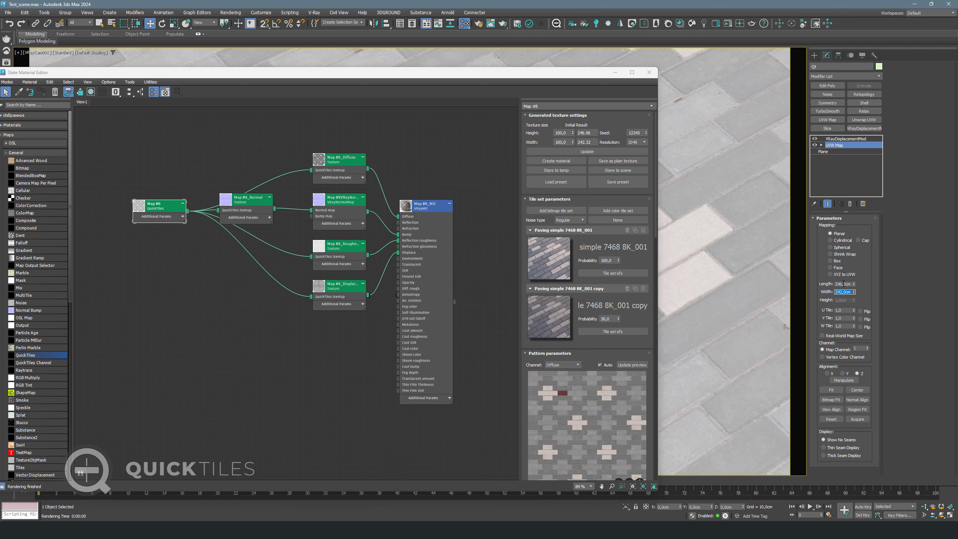
click(615, 72)
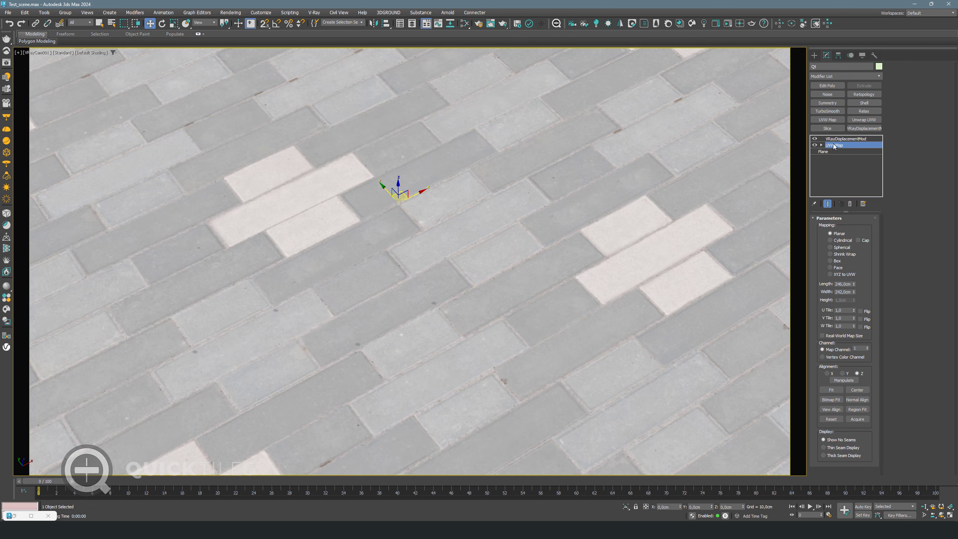
Scale the UVW Map gizmo down uniformly for smaller paving tiles and render the result.
key(r)
key(1)
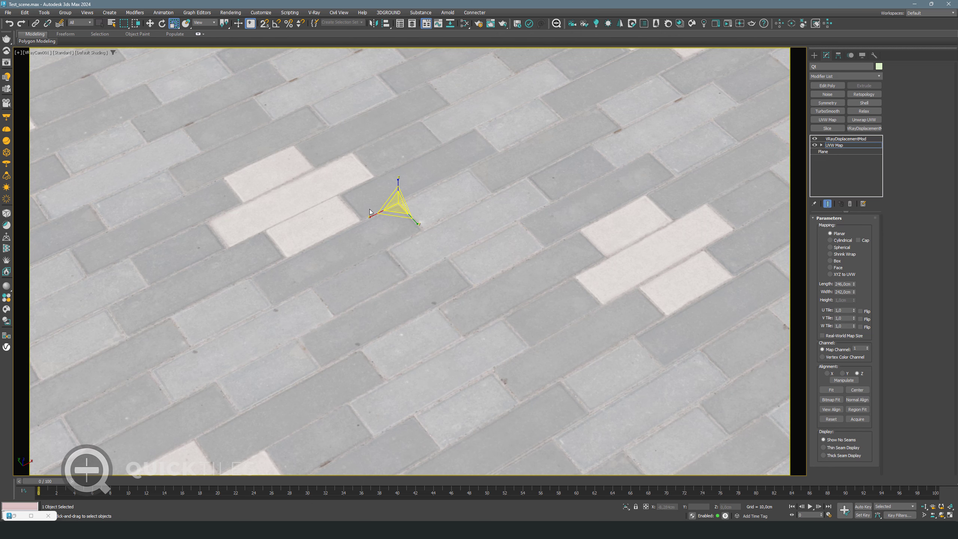
drag(399, 204, 396, 281)
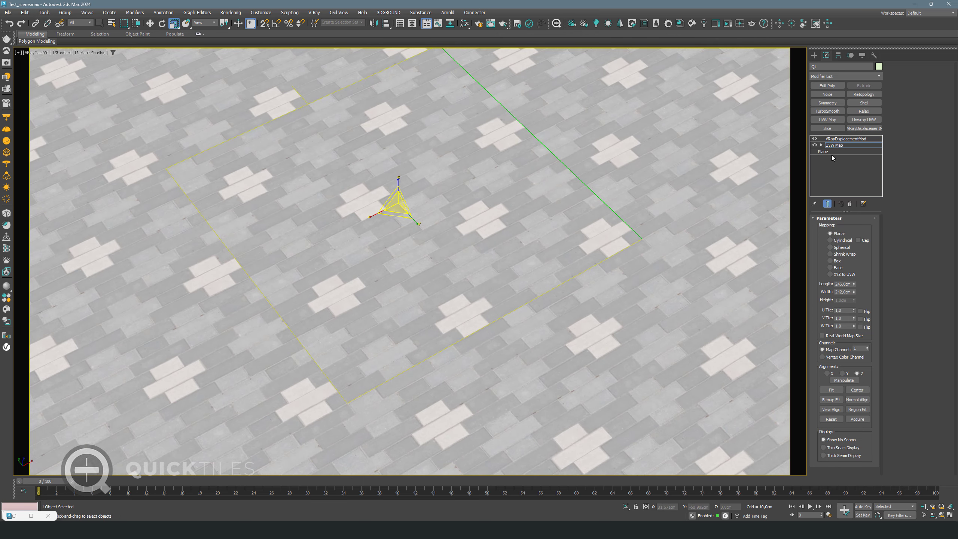
key(1)
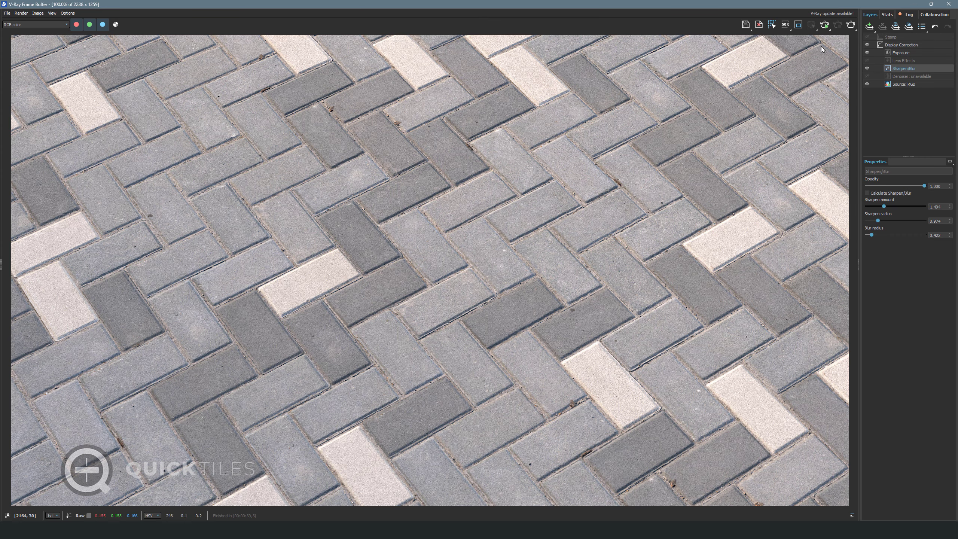
click(825, 24)
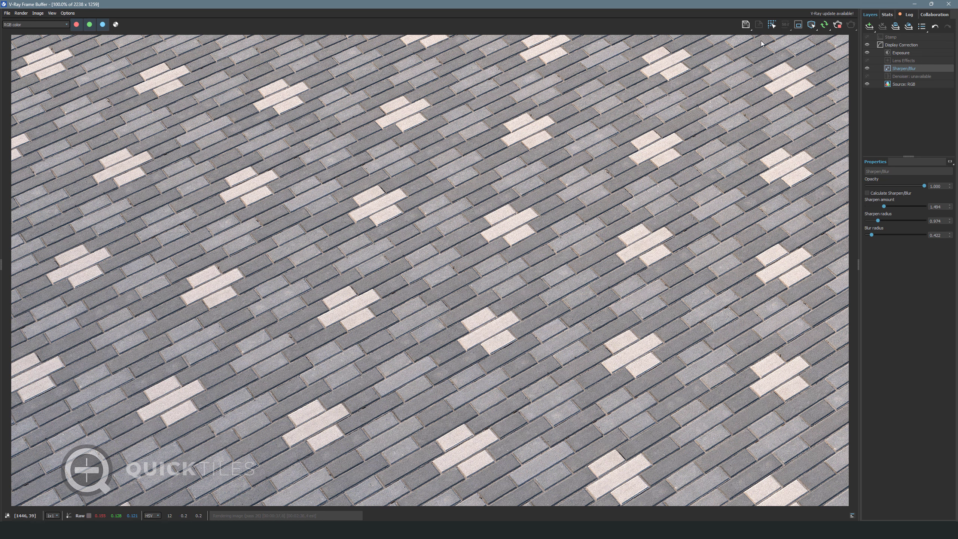
click(948, 4)
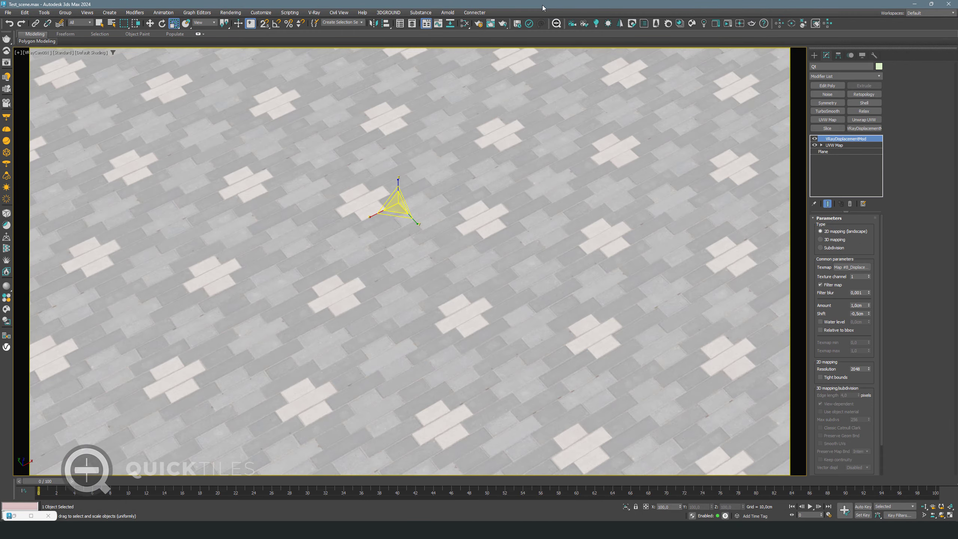
Remove both Paving simple 7468 8K_001 tile sets, the original and its copy, from the QuickTiles map.
click(464, 24)
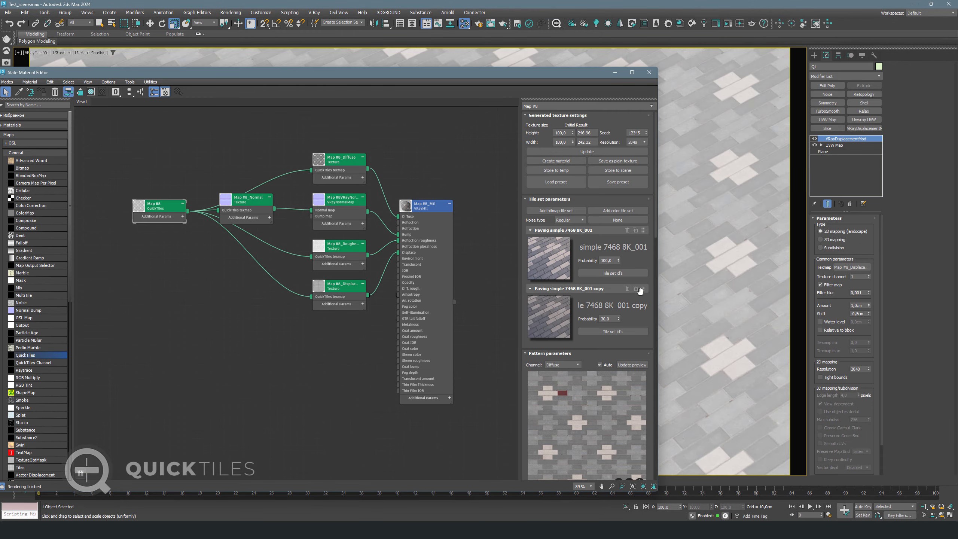
click(628, 230)
click(627, 230)
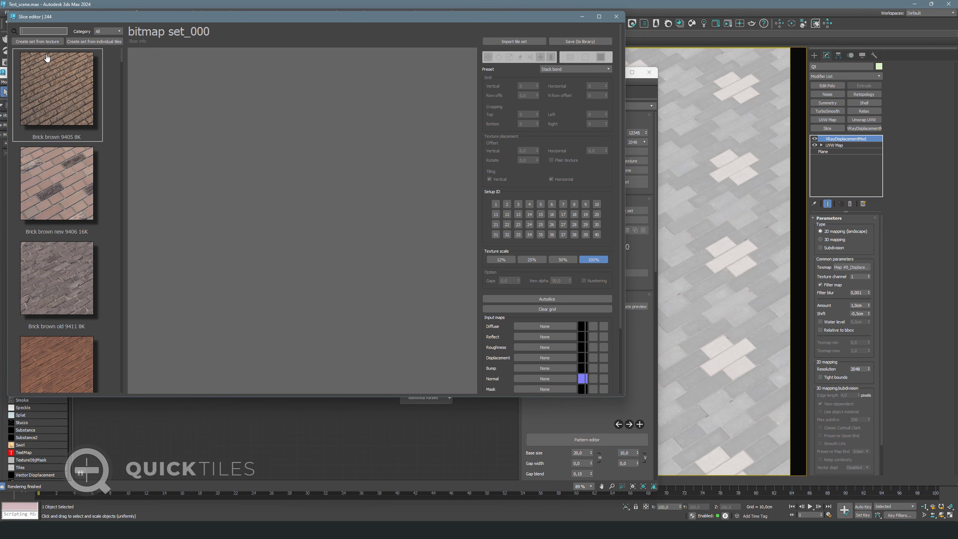
Search the tile set library for "paving long" and choose Paving grainy long 5485 8K for a new bitmap set.
click(35, 31)
text(pavi)
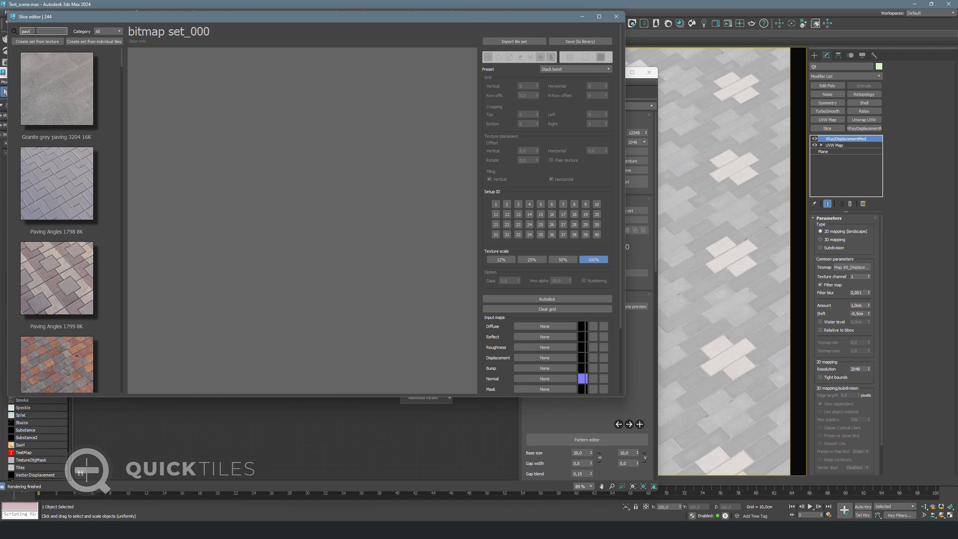
text(ng long)
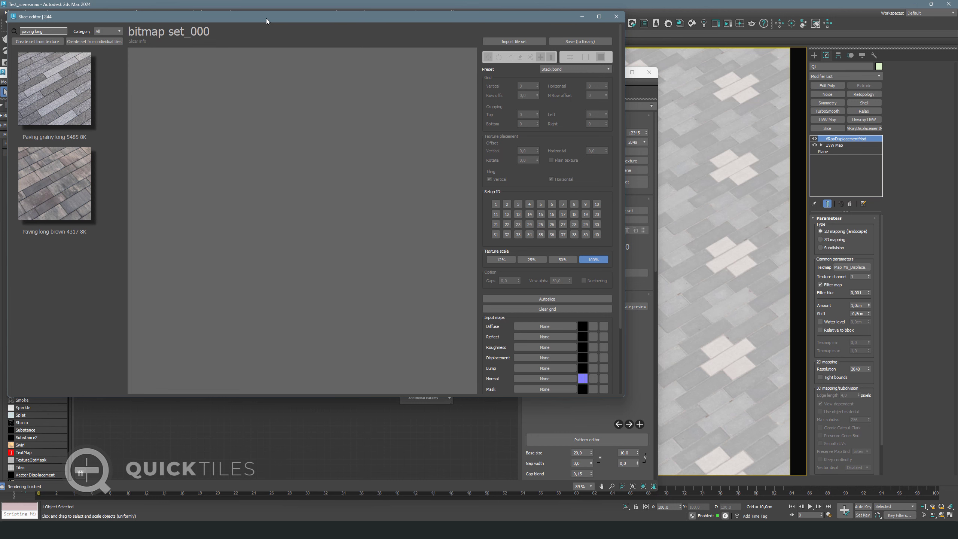
drag(267, 18, 352, 25)
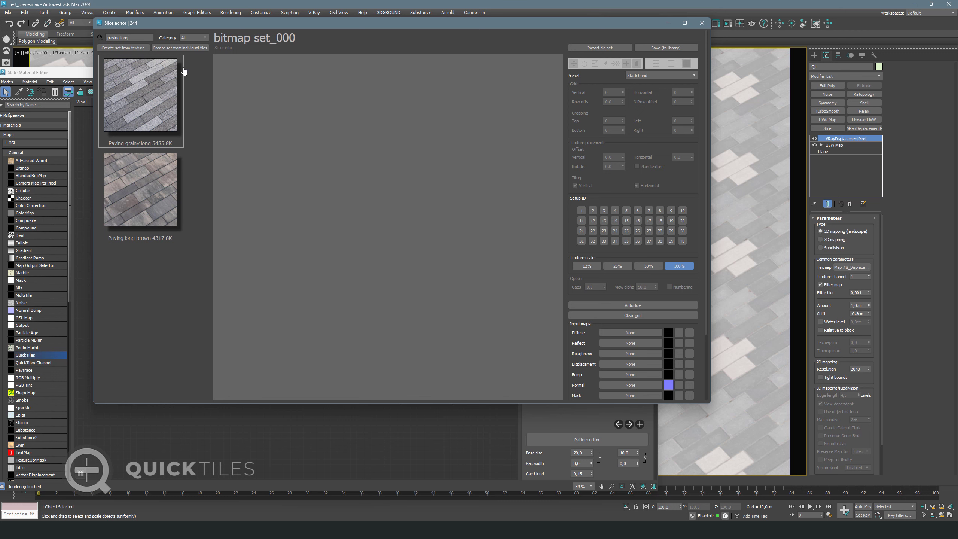
click(150, 110)
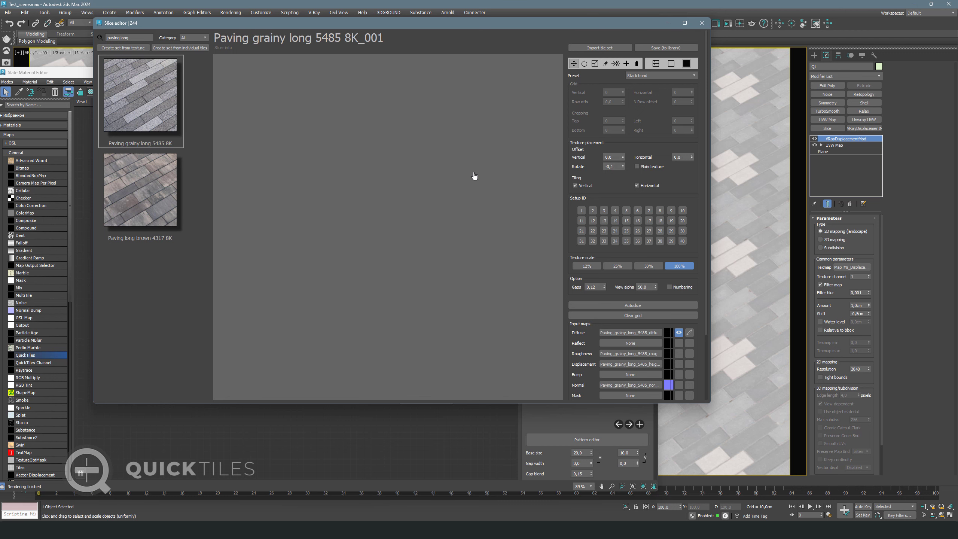
Check the tile ID groups of the Paving grainy long 5485 8K_001 set and add it to the map.
click(295, 180)
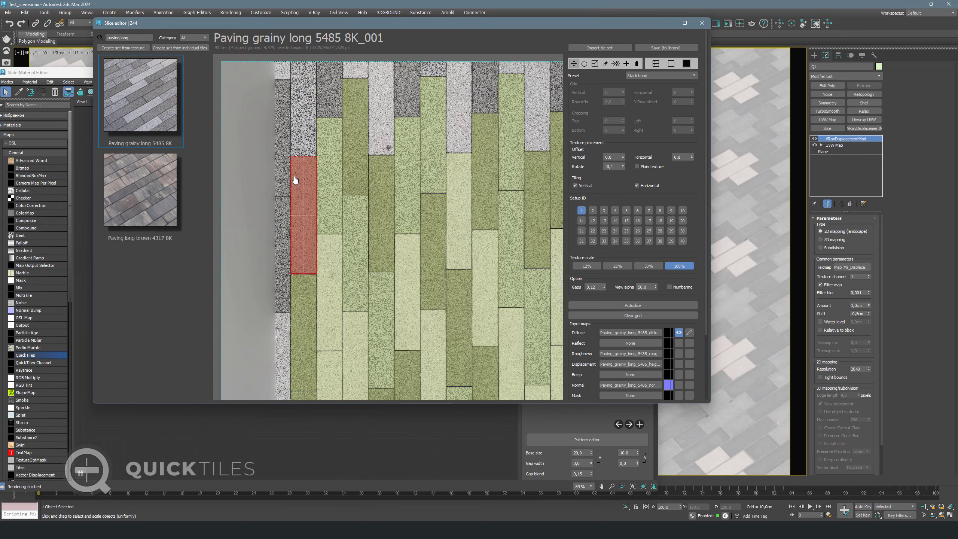
double_click(295, 180)
scroll(414, 165, down, 3)
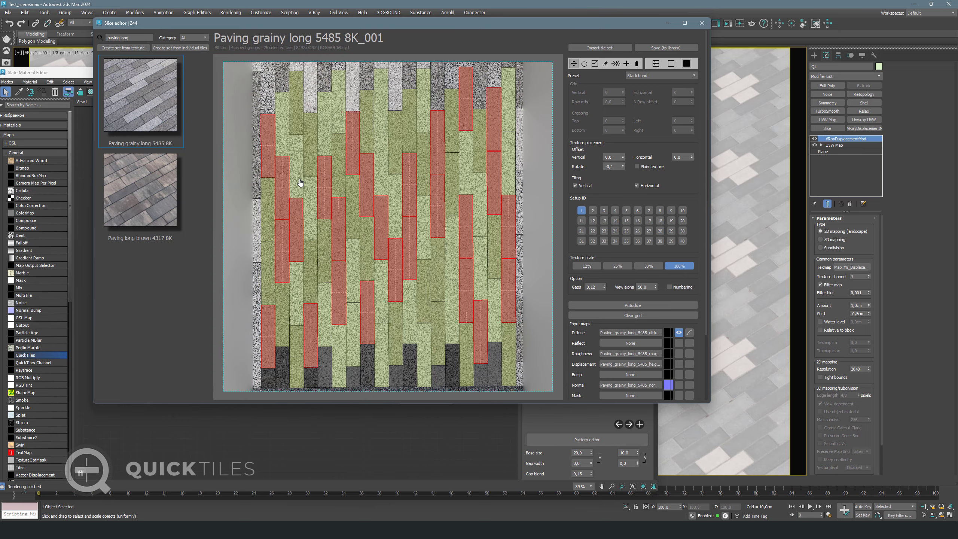
double_click(285, 145)
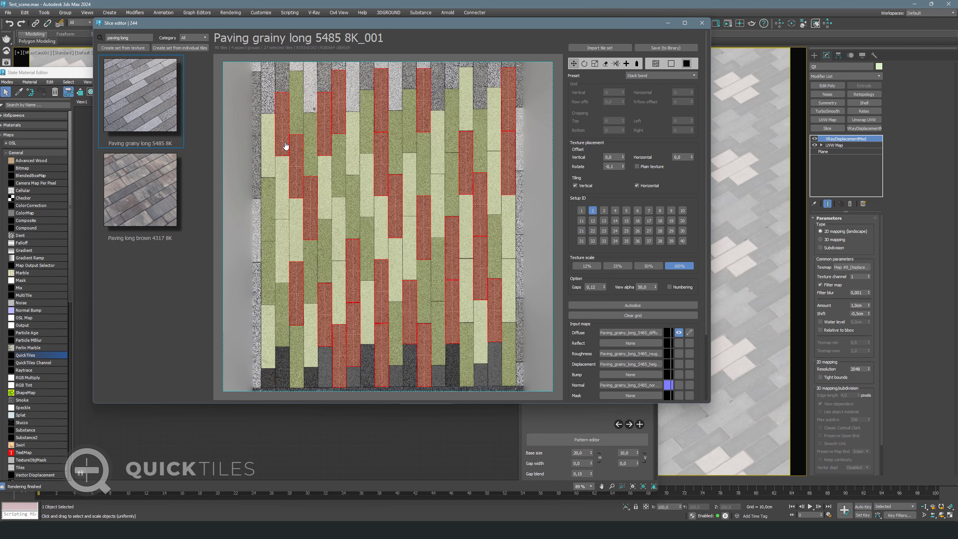
double_click(299, 115)
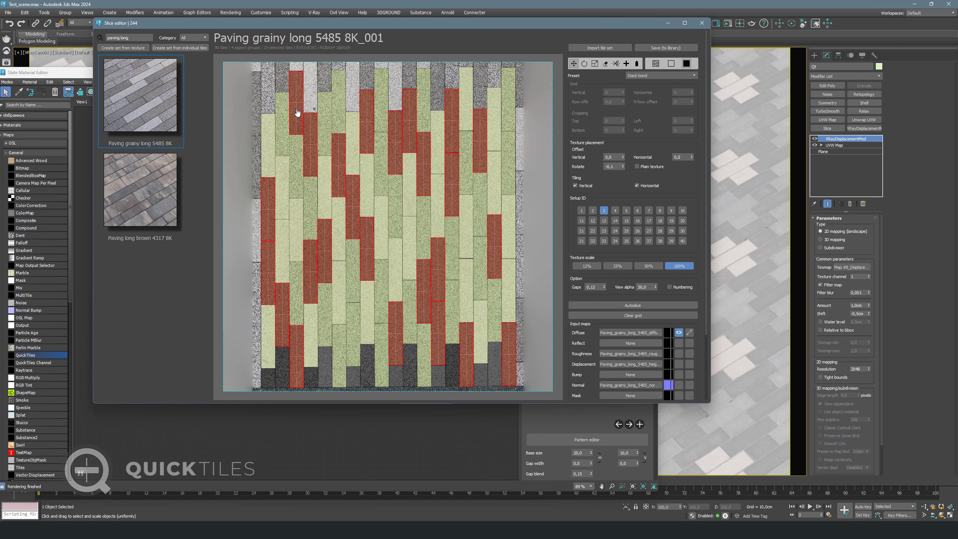
key(Escape)
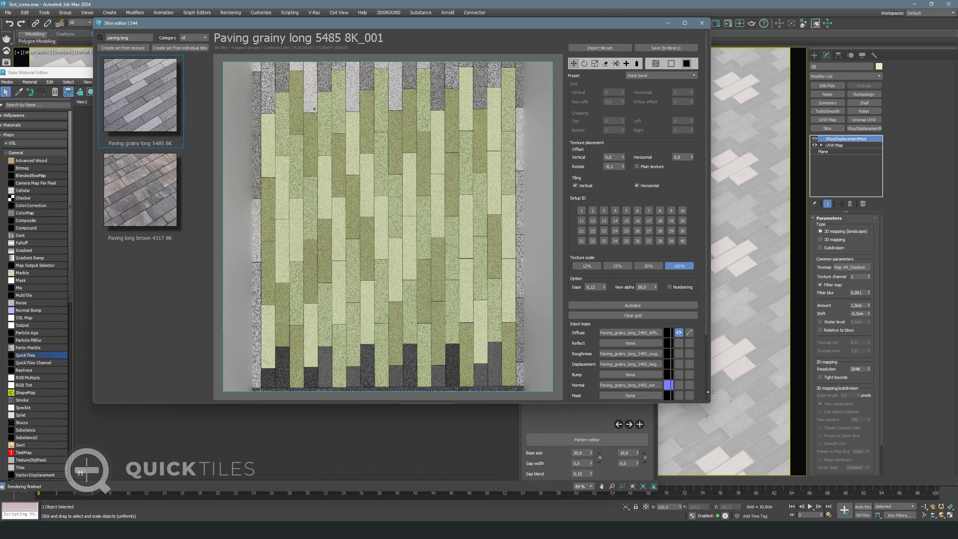
scroll(705, 388, down, 3)
click(648, 385)
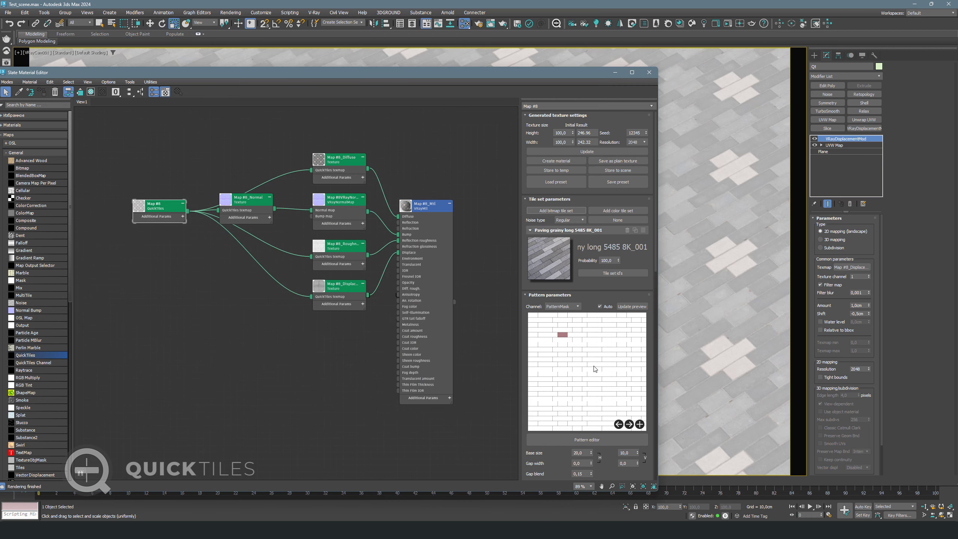
Swap tile IDs 1 and 2 between the two cross groups in Brick pattern 8_001, using ID 11 temporarily, and apply the pattern.
scroll(611, 375, down, 3)
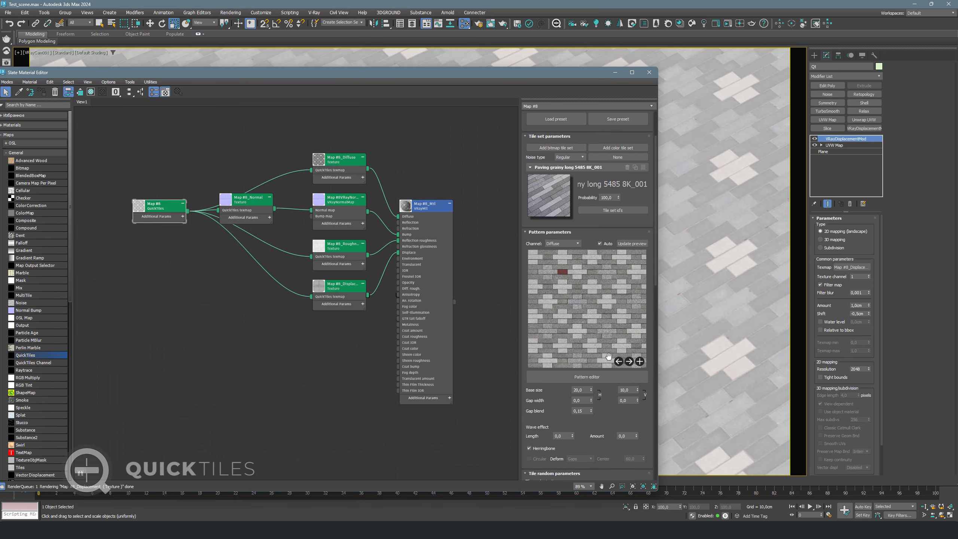
scroll(604, 279, up, 1)
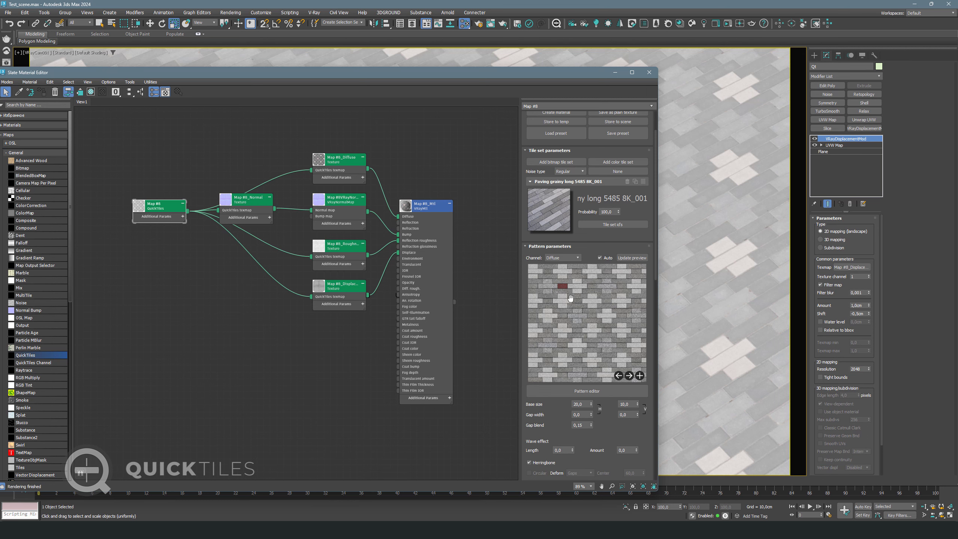
click(603, 391)
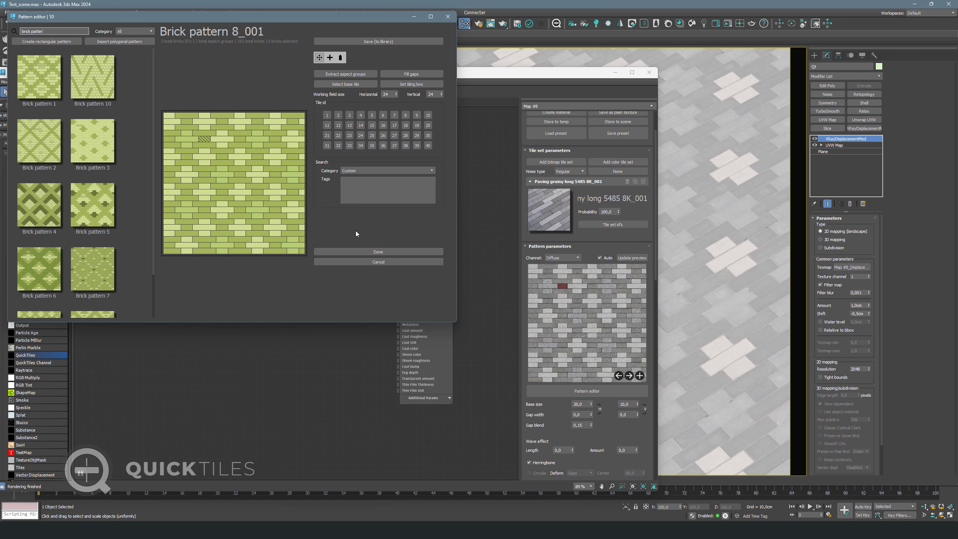
click(240, 155)
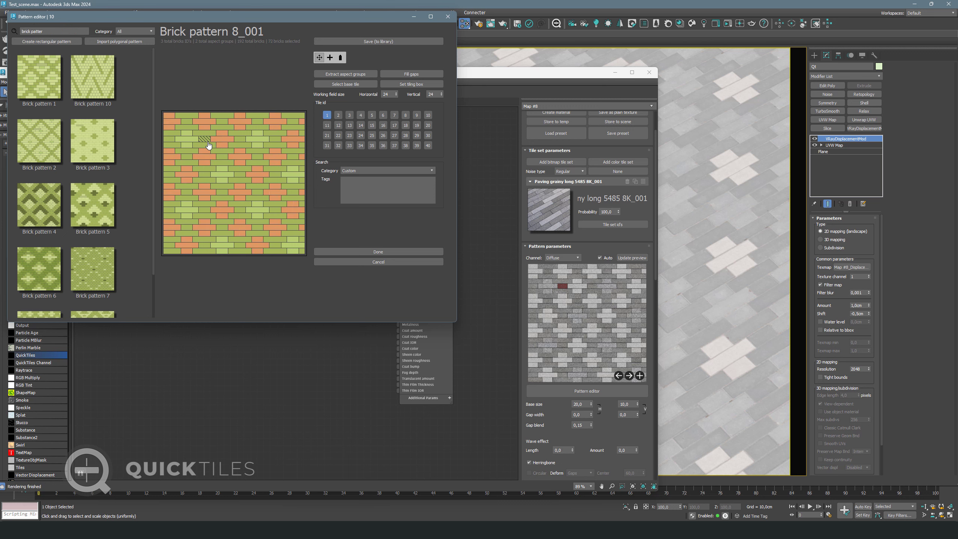
click(326, 126)
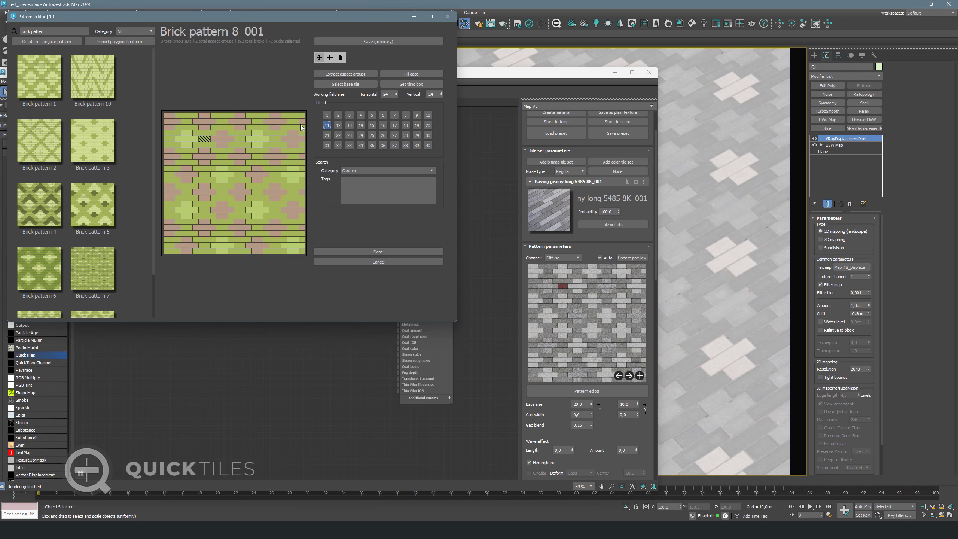
click(258, 139)
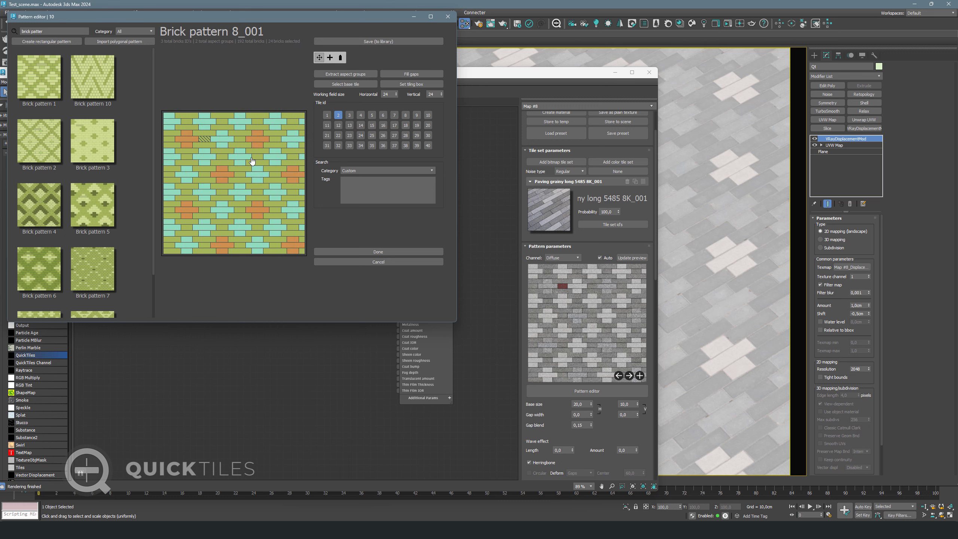
click(327, 114)
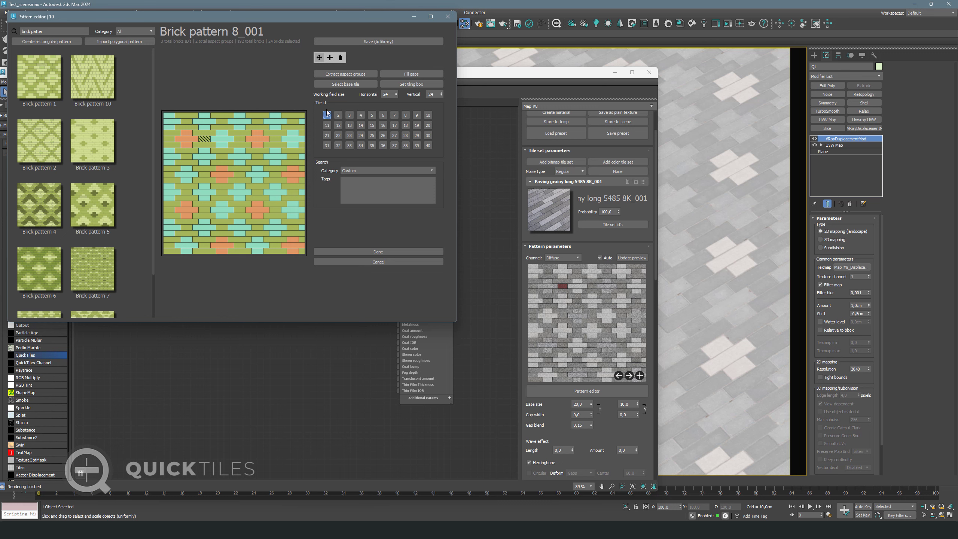
click(267, 122)
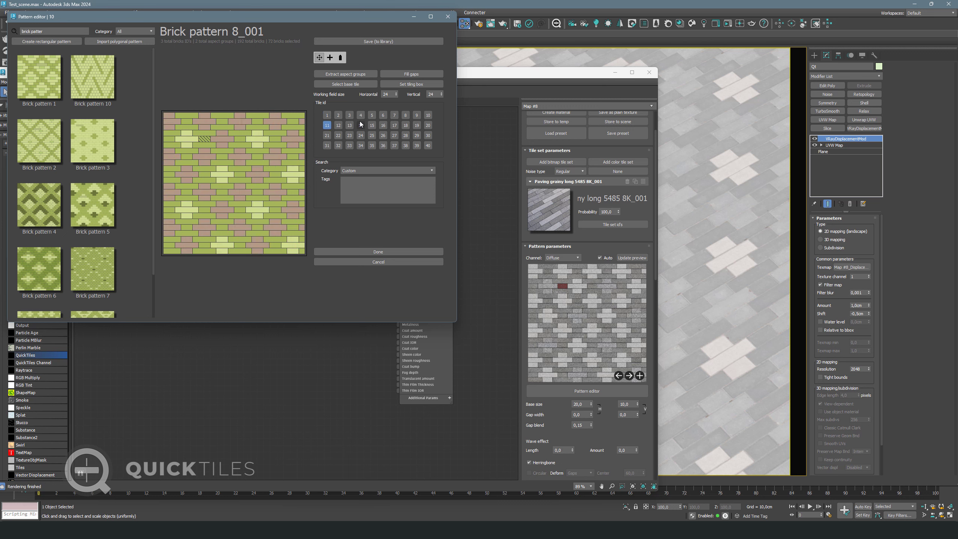
click(341, 117)
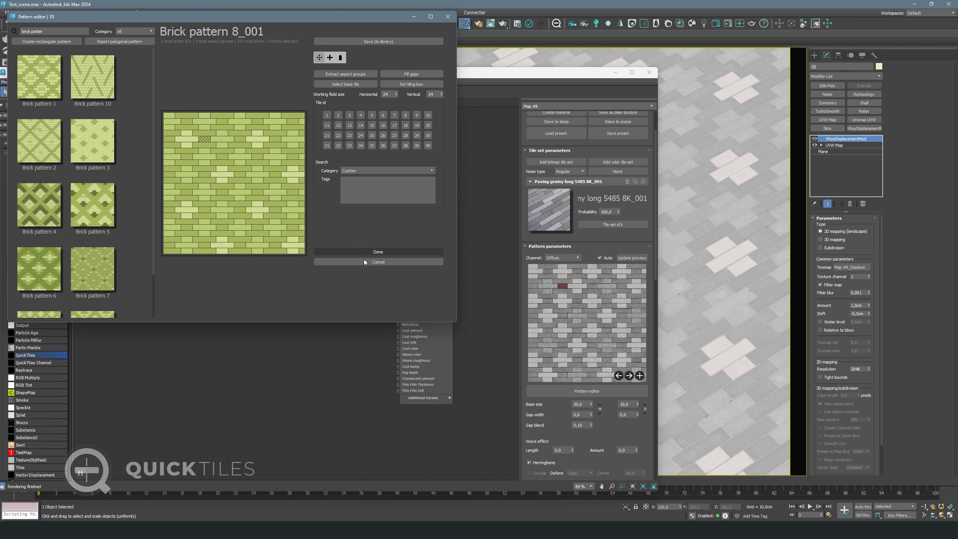
click(379, 252)
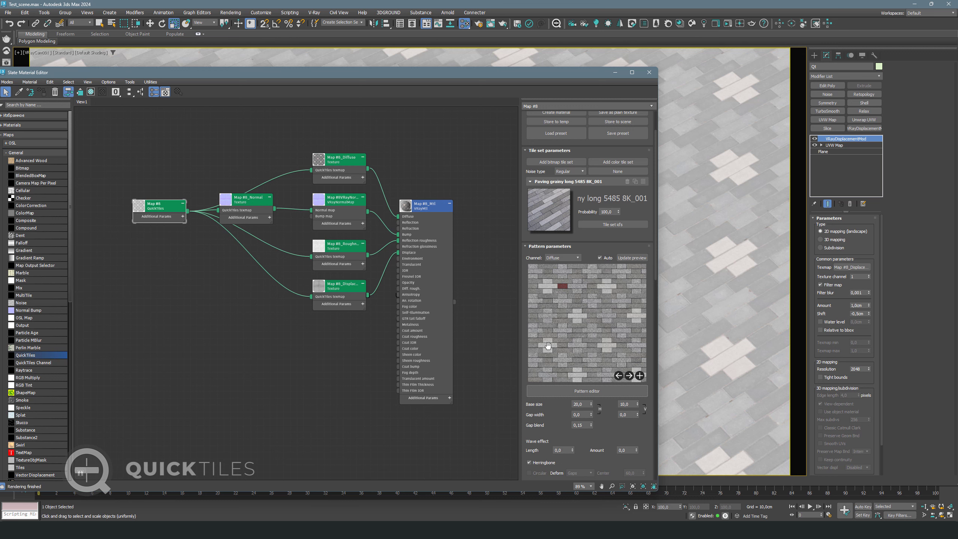
Set the generated texture resolution to 4096 and regenerate the textures.
scroll(613, 291, up, 3)
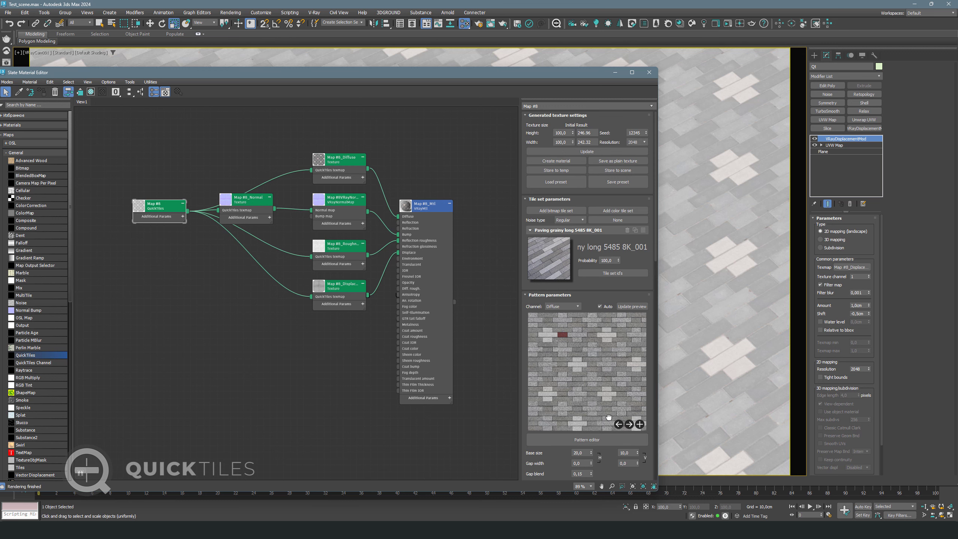
click(633, 142)
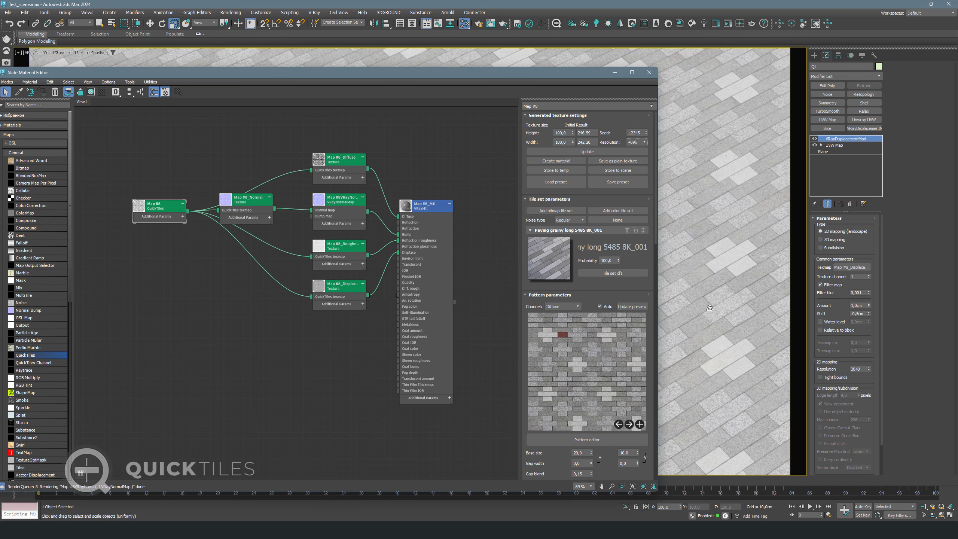
Set the VRayDisplacementMod amount to 0.5 cm and the shift to -0.25 cm.
click(864, 305)
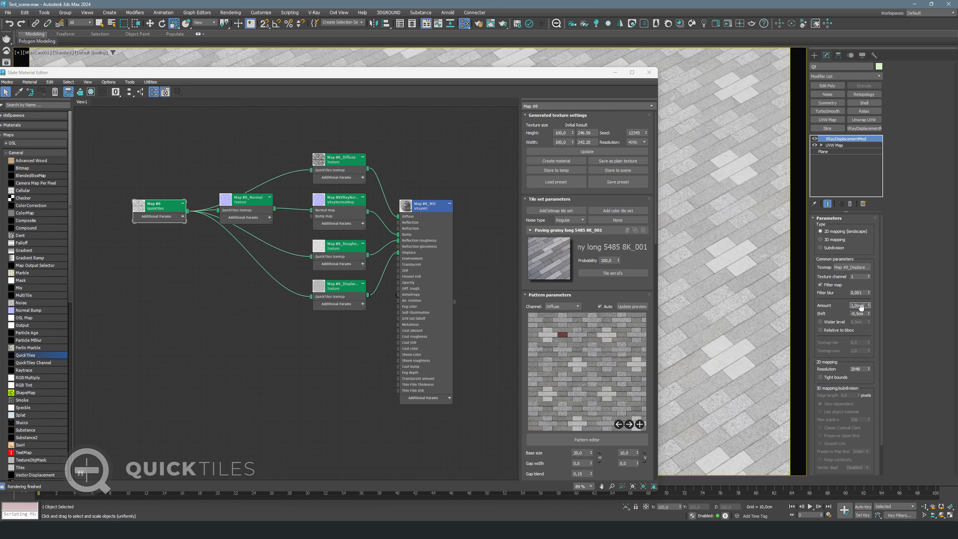
double_click(860, 306)
text(0.5)
double_click(863, 314)
Store the generated QuickTiles textures to temp and render the grainy paving.
drag(586, 75, 603, 72)
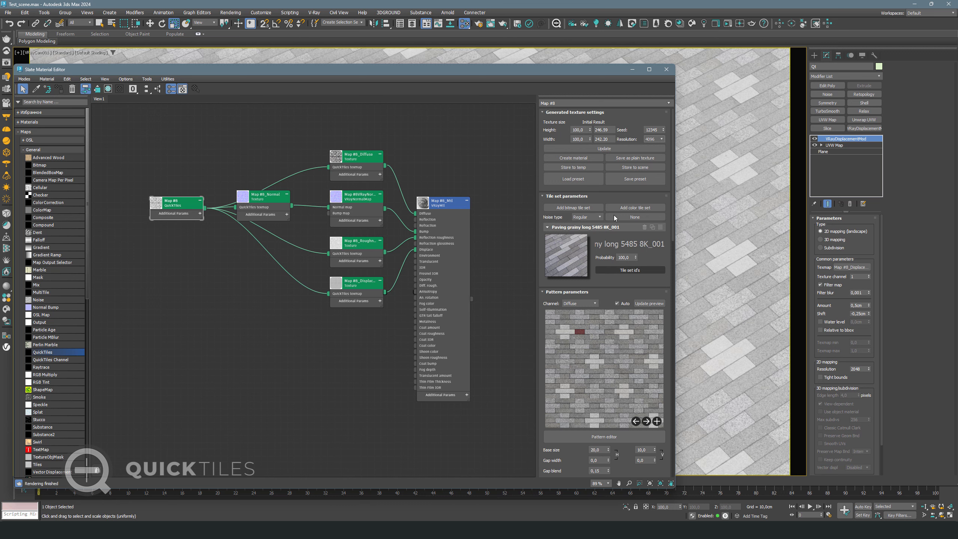
click(574, 167)
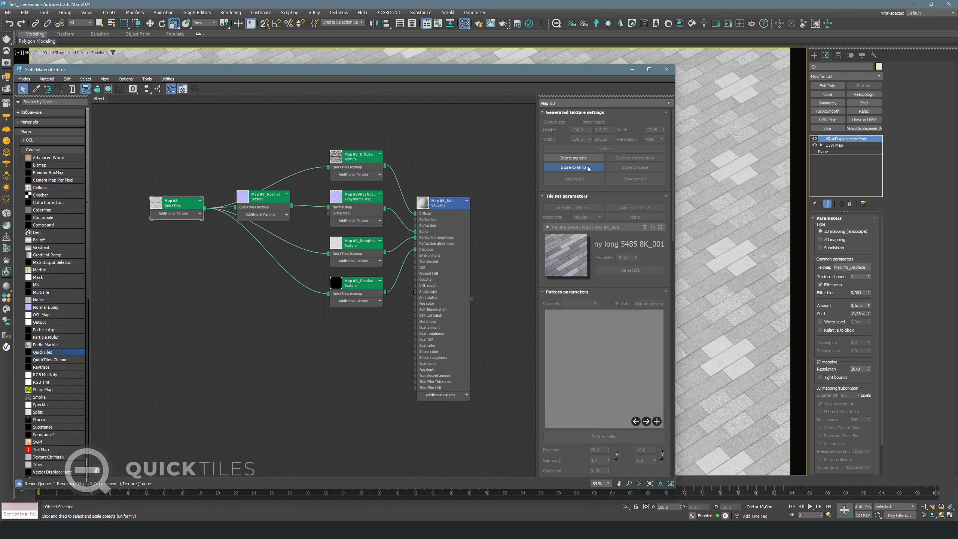
click(587, 166)
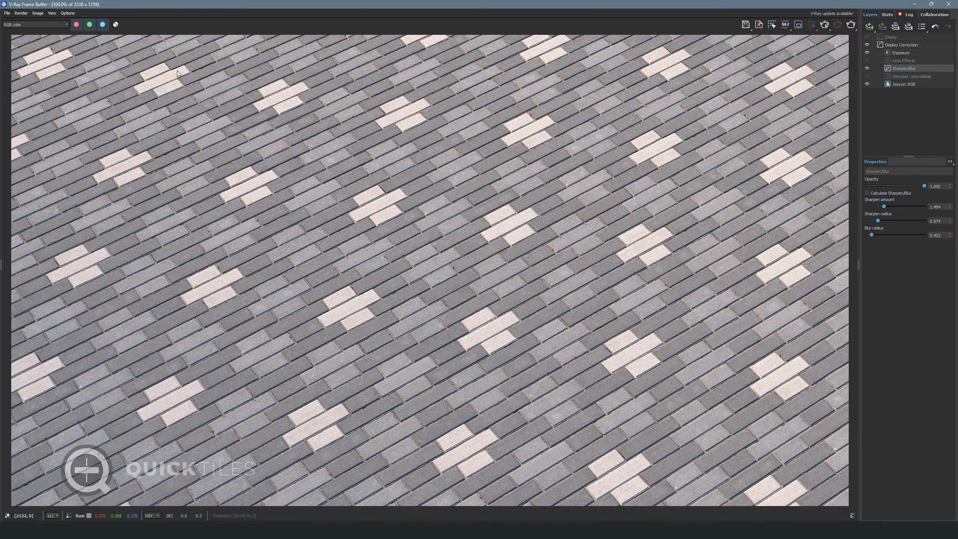
click(826, 25)
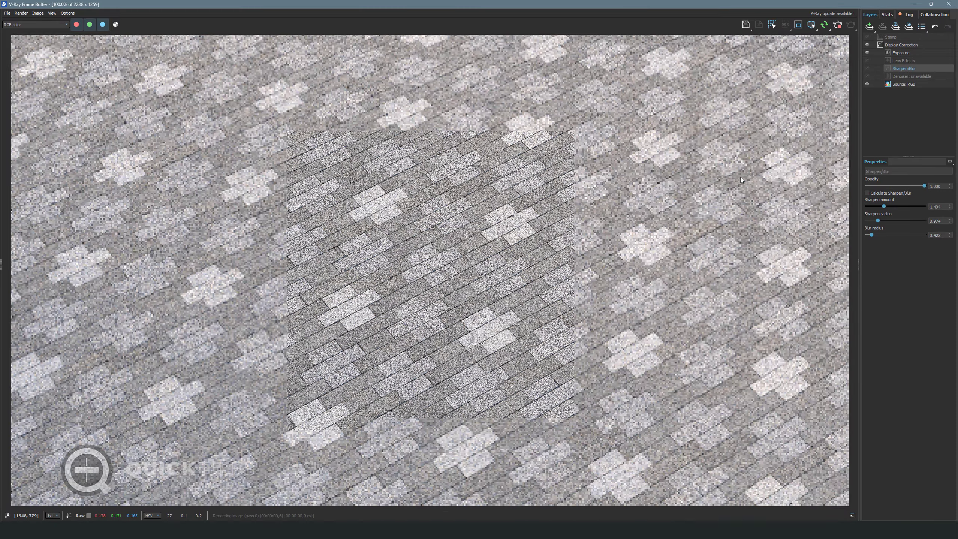